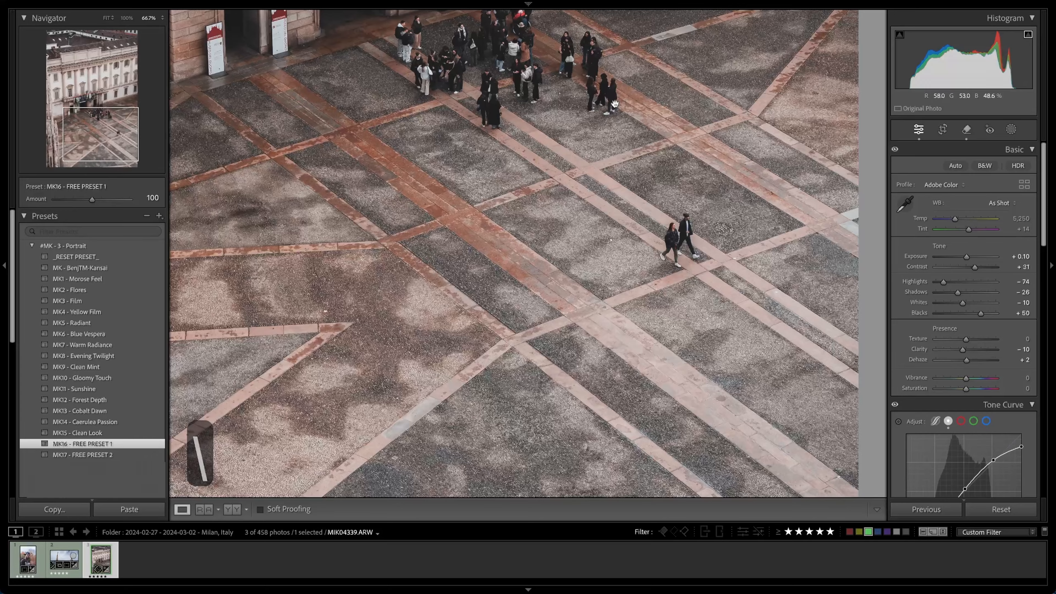
- Compare the unedited and edited versions of the palace square photo, checking the car area and the building facade up close
key(backslash)
click(595, 287)
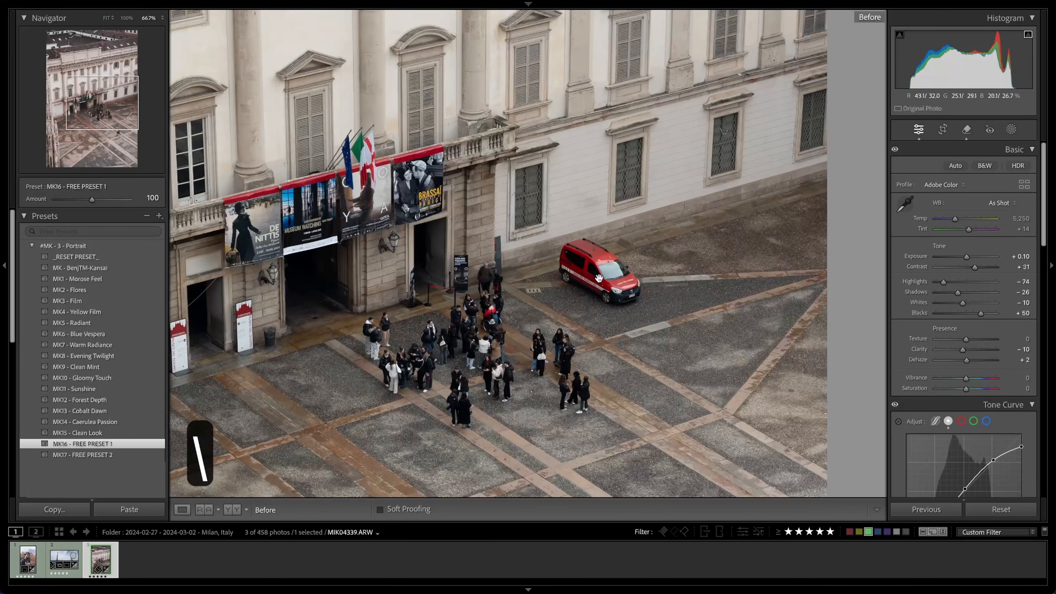
click(584, 275)
key(backslash)
click(398, 286)
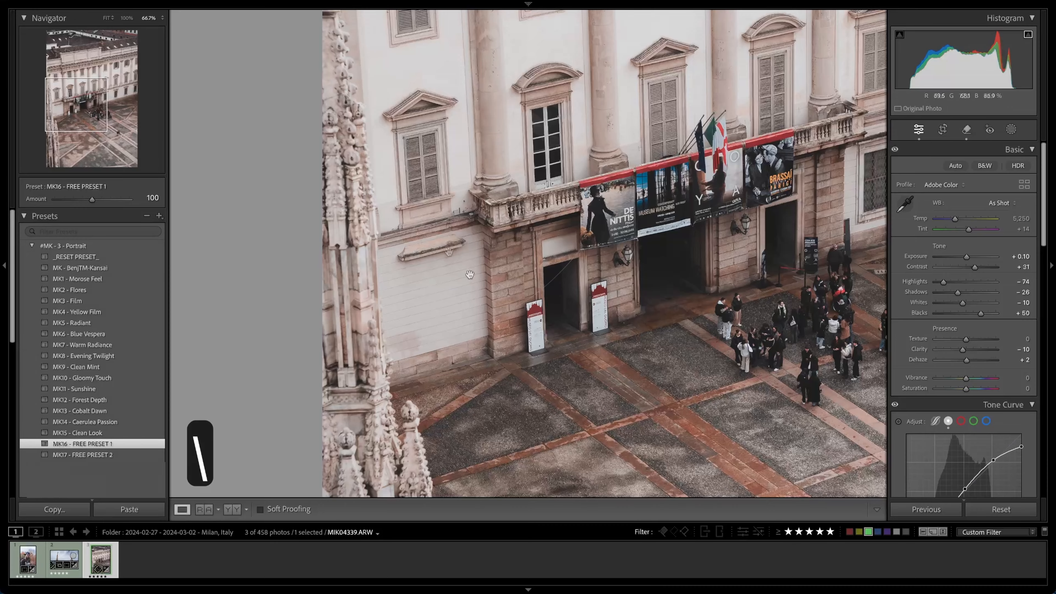
click(421, 312)
- Compare the before and after versions of the cathedral spires photo, examining the man on the rooftop terrace at 200%
click(55, 558)
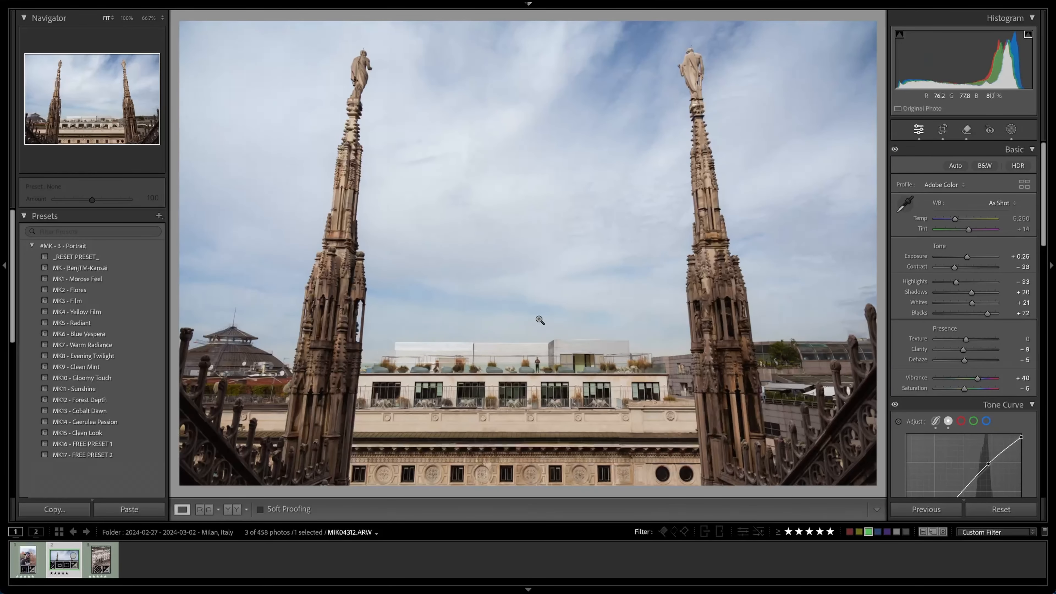
key(backslash)
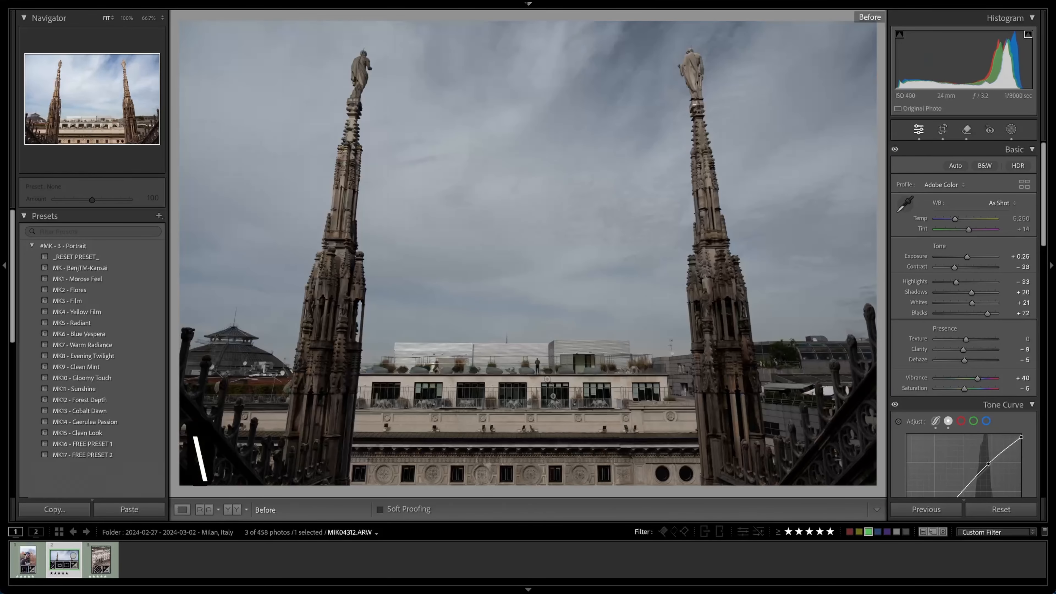
key(backslash)
click(533, 425)
key(backslash)
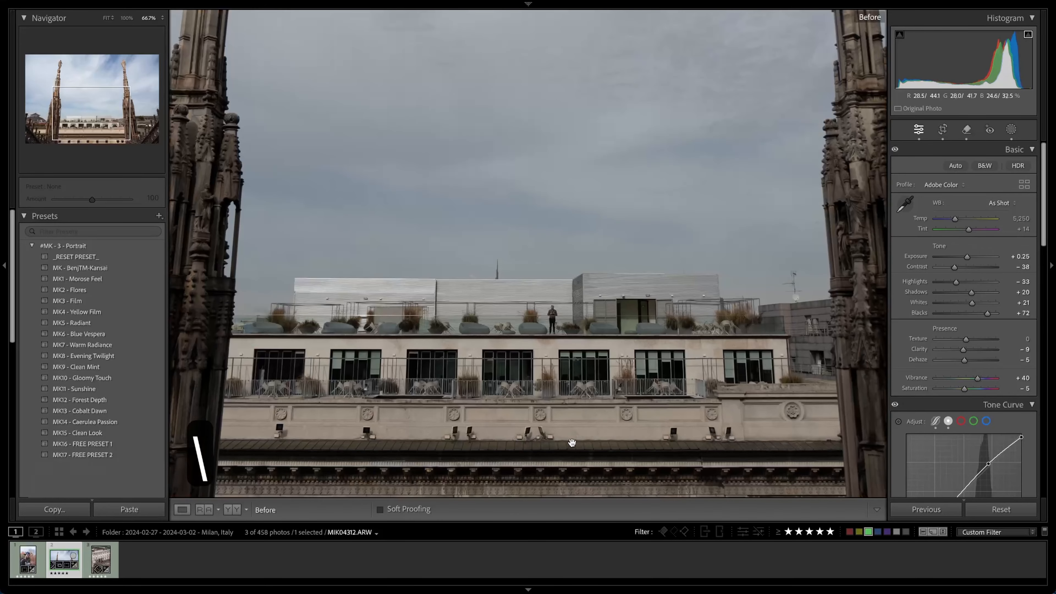
key(super+equal)
key(super+equal)
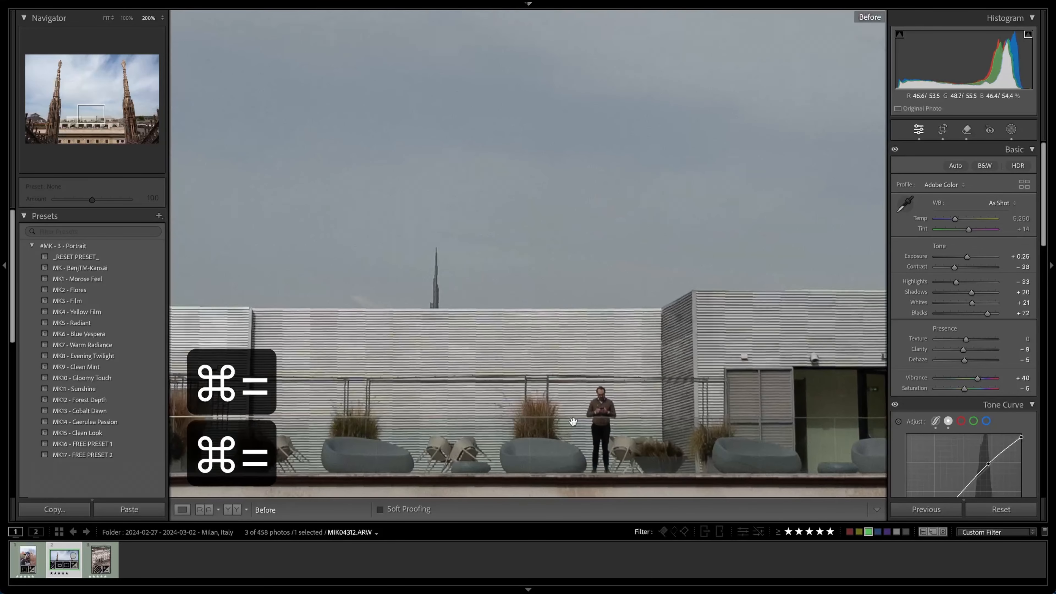
key(space)
key(space)
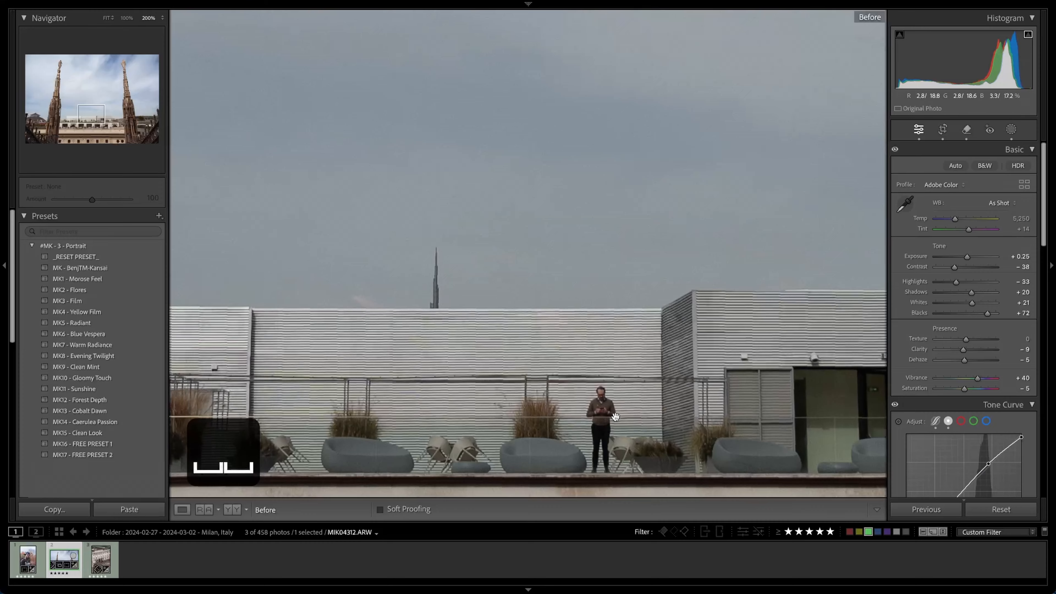
key(backslash)
click(592, 424)
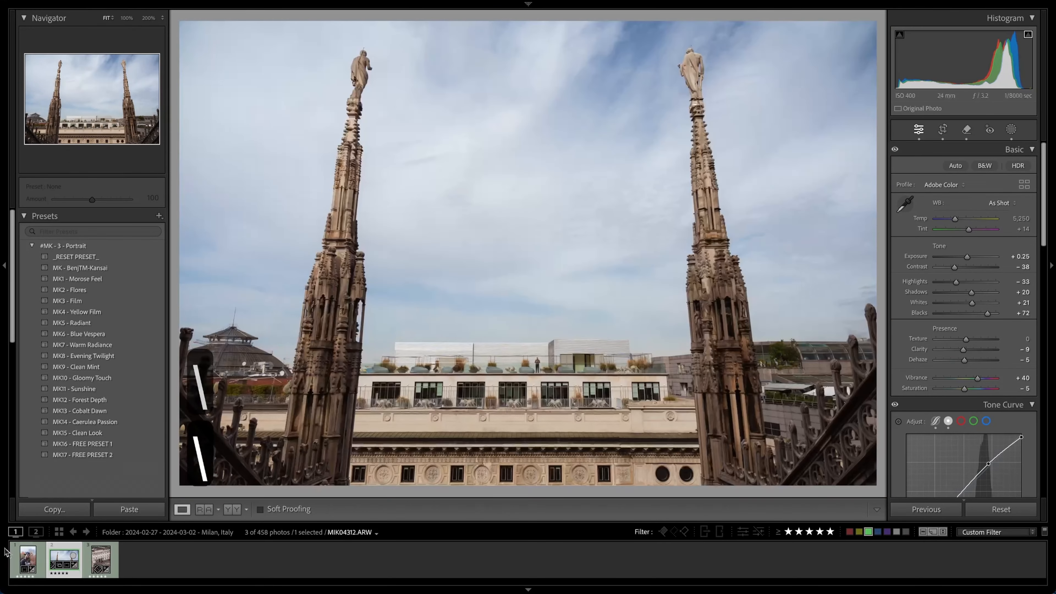
- Compare the before and after versions of the portrait of the man in the baseball jersey, examining his facial skin up close
click(23, 557)
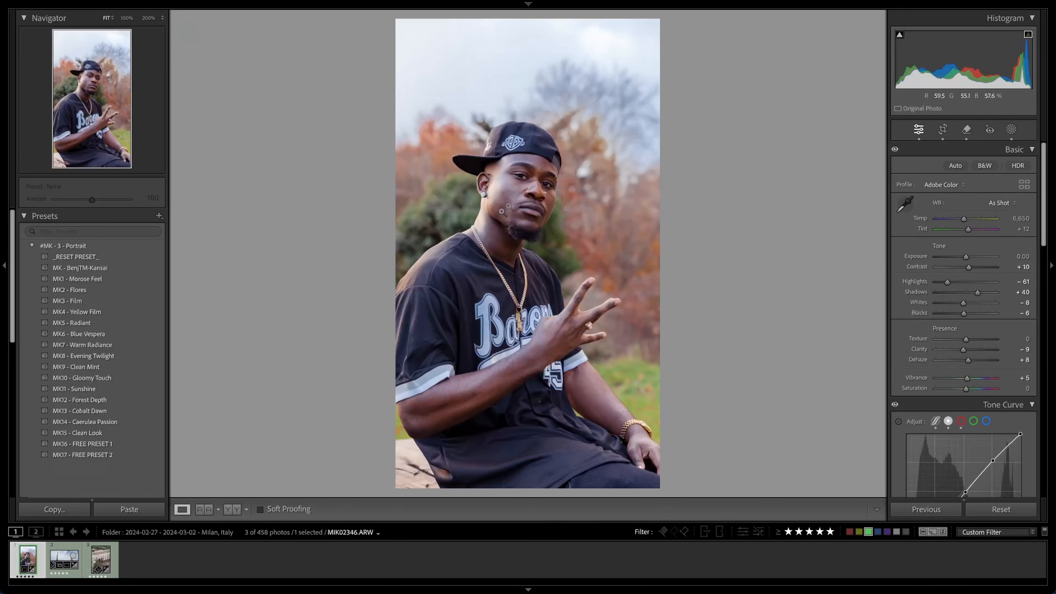
click(515, 191)
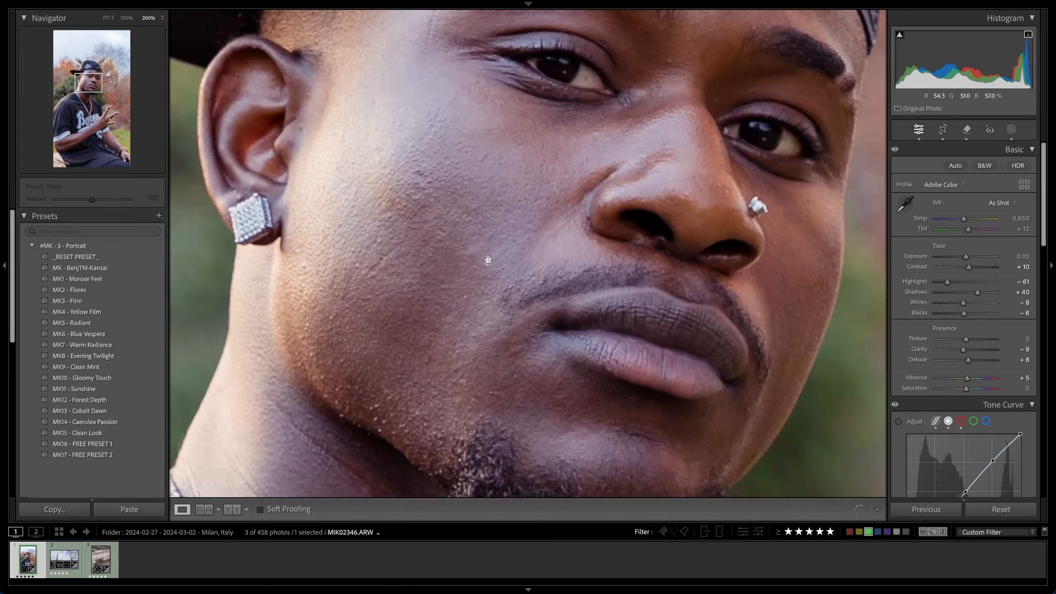
mouse_move(488, 261)
mouse_down()
mouse_move(479, 217)
mouse_move(462, 262)
mouse_move(487, 246)
mouse_up()
key(backslash)
key(backslash)
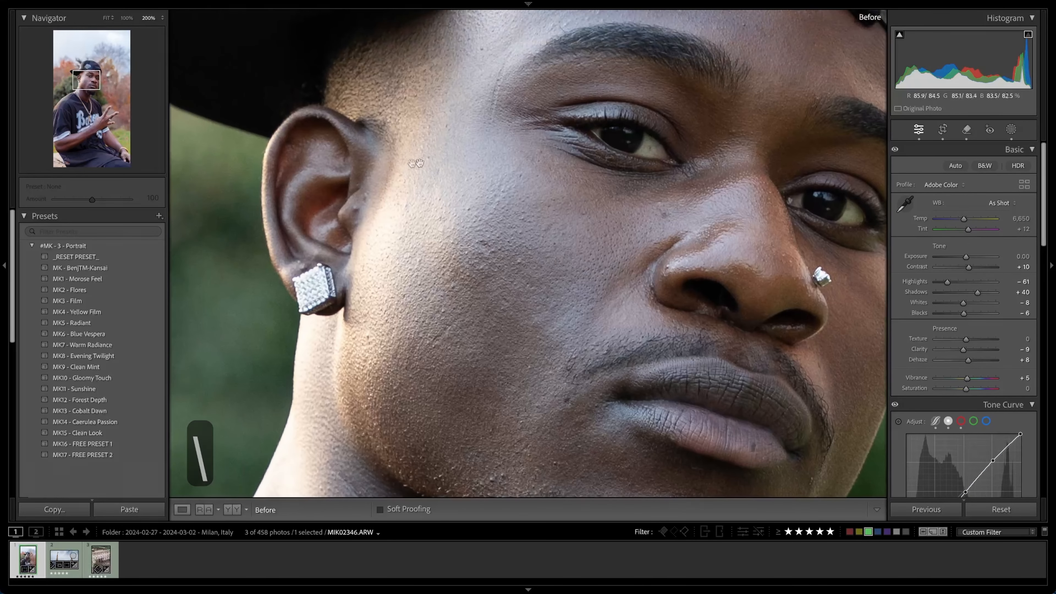
key(backslash)
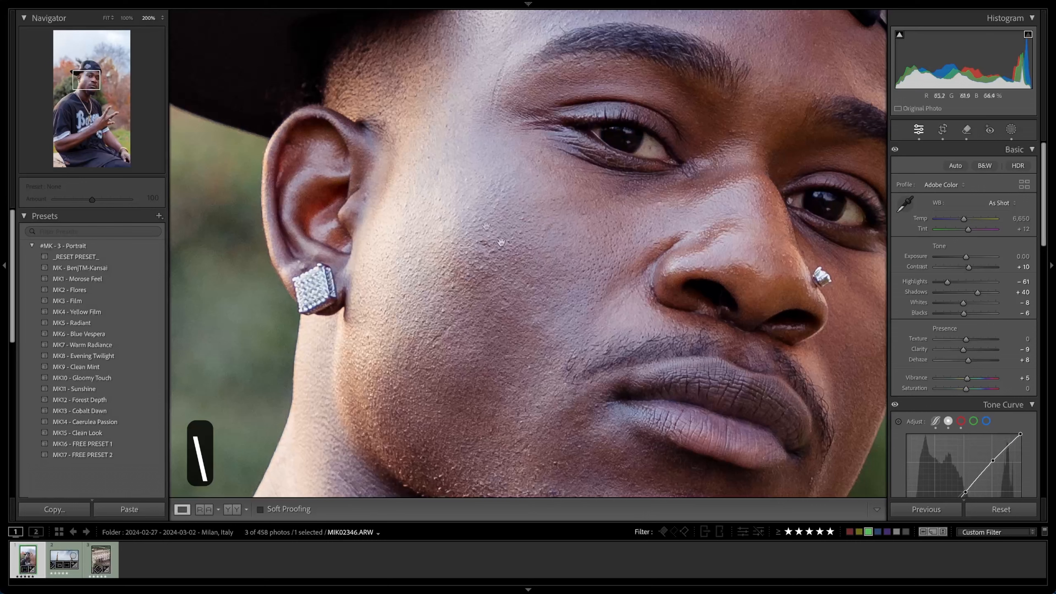
click(571, 243)
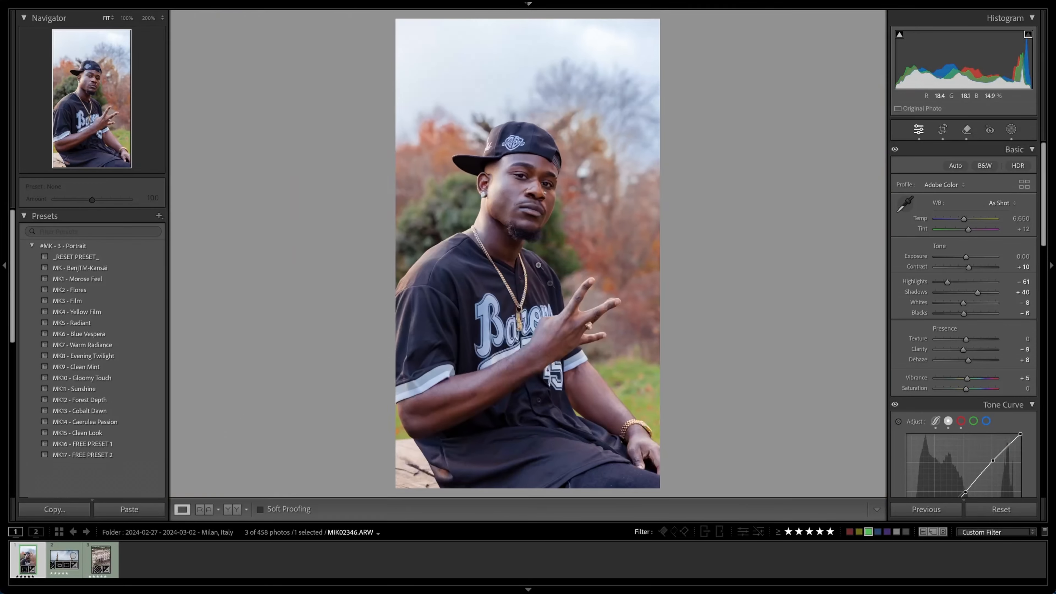
click(507, 185)
key(backslash)
click(522, 215)
key(backslash)
- Reset all develop settings on the palace square photo MIK04339.ARW
click(101, 559)
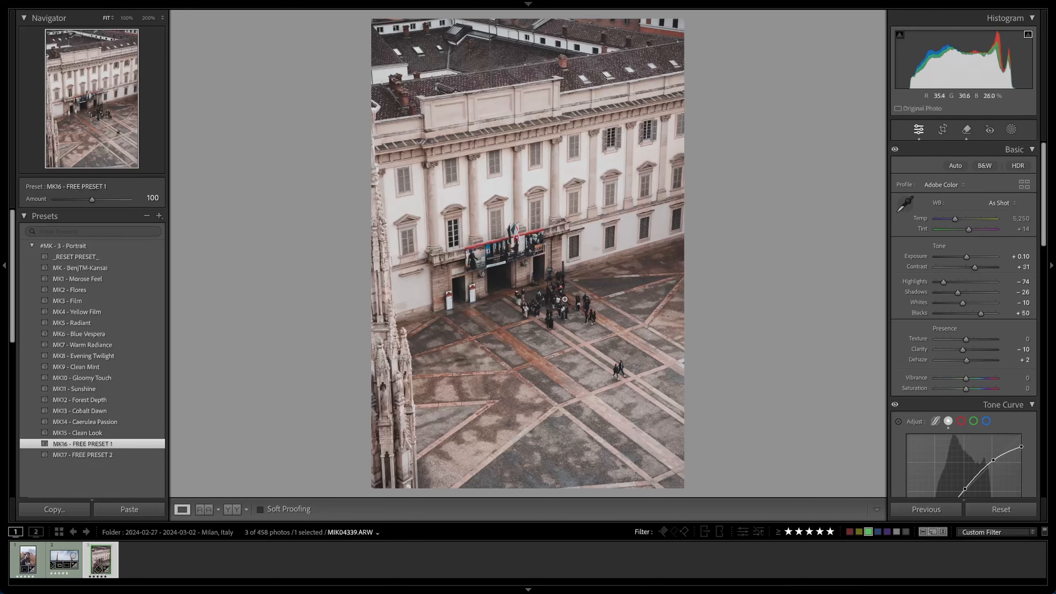
right_click(96, 558)
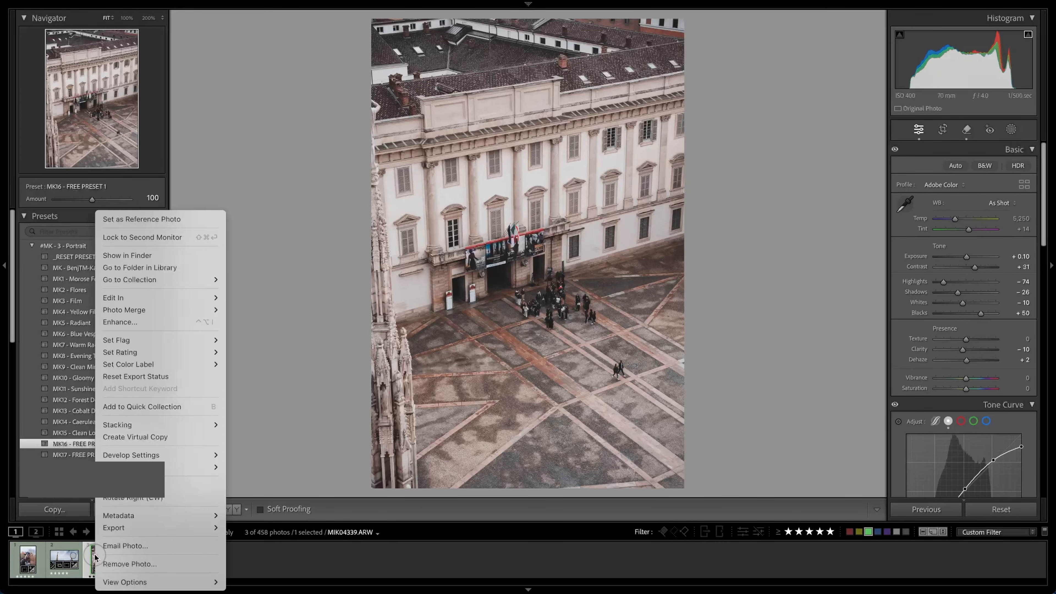
mouse_move(144, 455)
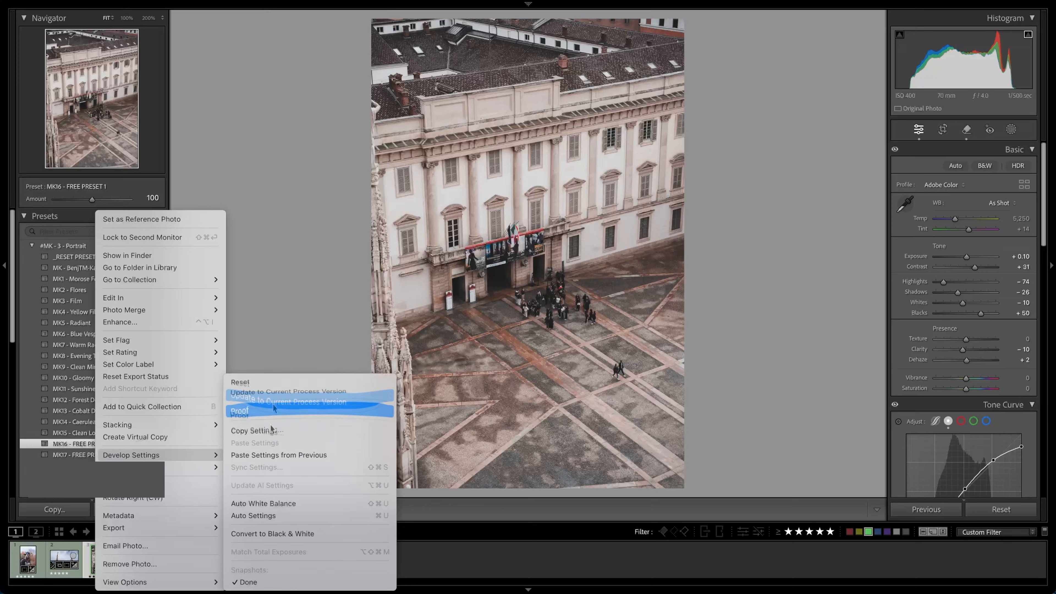
click(252, 430)
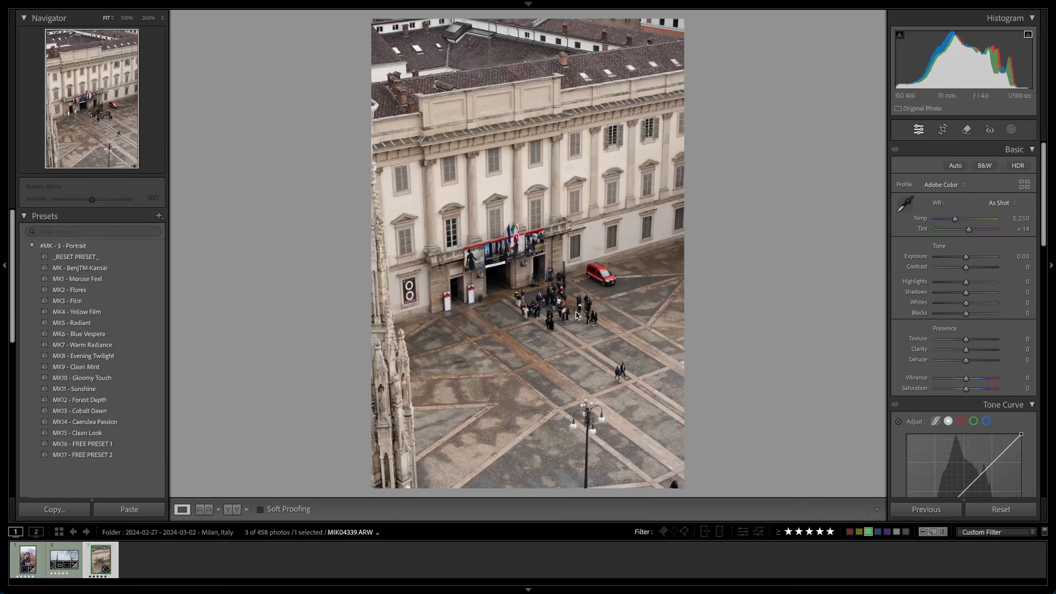
- Paint over the red car in the square with the Remove tool in remove mode at brush size 12, with Generative AI off
key(space)
key(space)
key(space)
drag(741, 327, 295, 280)
drag(850, 275, 319, 251)
drag(711, 221, 358, 260)
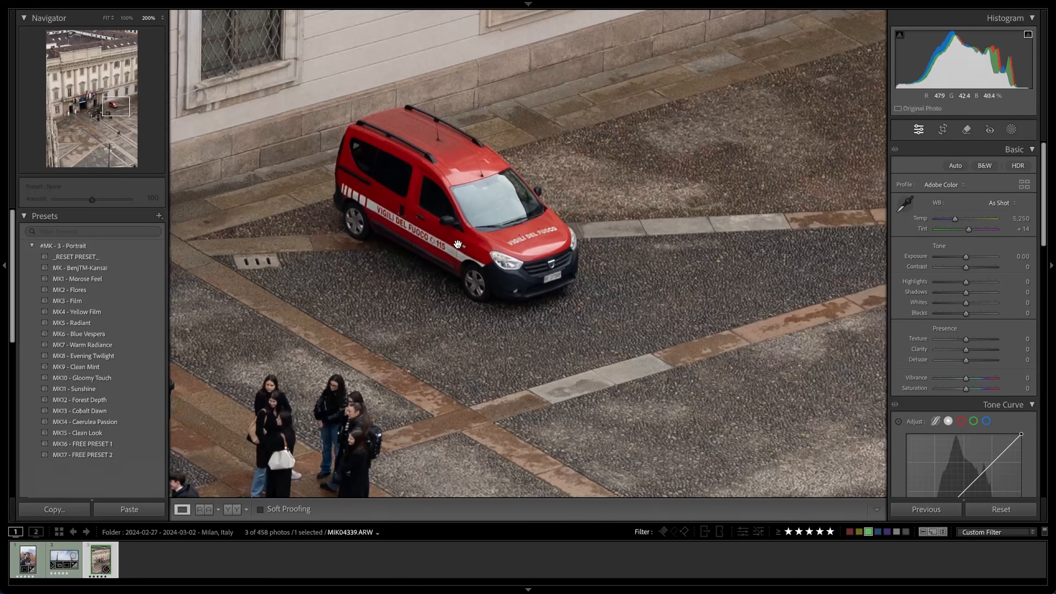
key(super+minus)
key(super+minus)
key(super+equal)
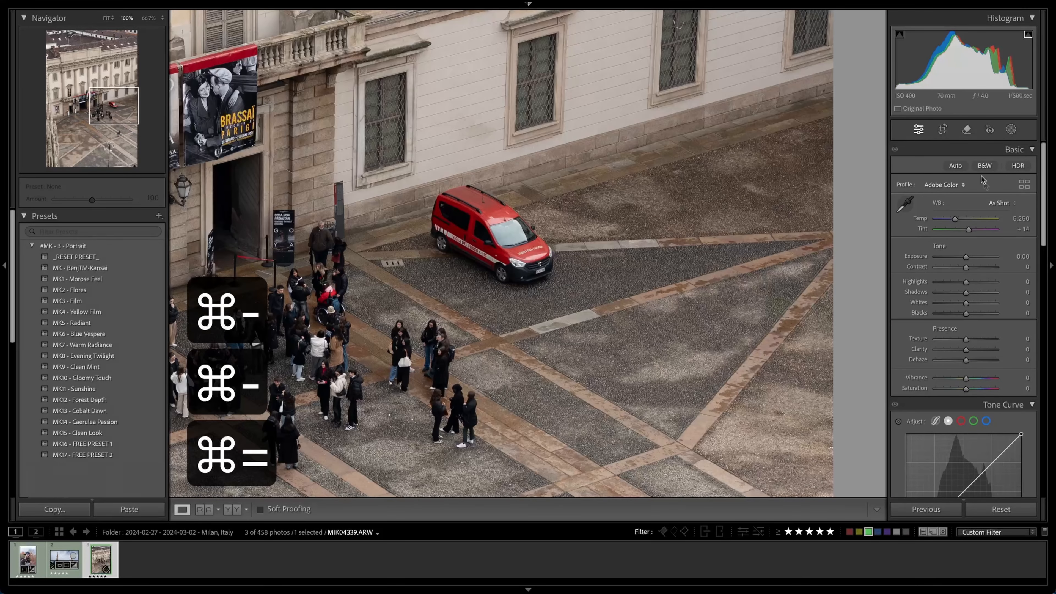
click(967, 130)
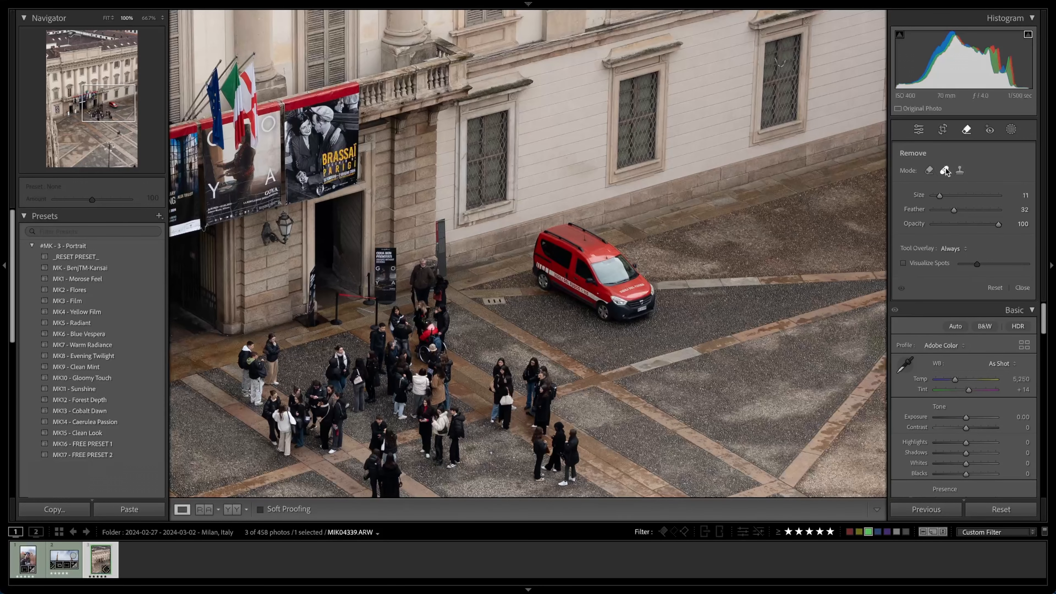
click(928, 171)
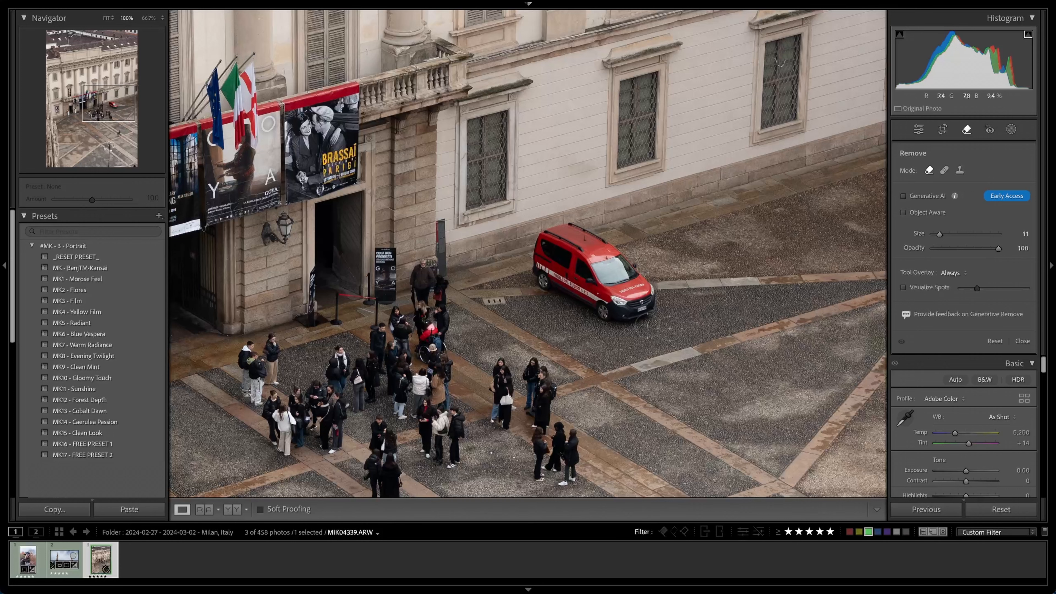
scroll(623, 313, up, 1)
mouse_move(623, 313)
mouse_down()
mouse_move(651, 300)
mouse_move(651, 288)
mouse_move(607, 247)
mouse_move(569, 229)
mouse_move(536, 245)
mouse_move(544, 276)
mouse_move(606, 320)
mouse_move(626, 293)
mouse_move(587, 274)
mouse_move(573, 250)
mouse_move(559, 261)
mouse_move(607, 302)
mouse_move(620, 270)
mouse_up()
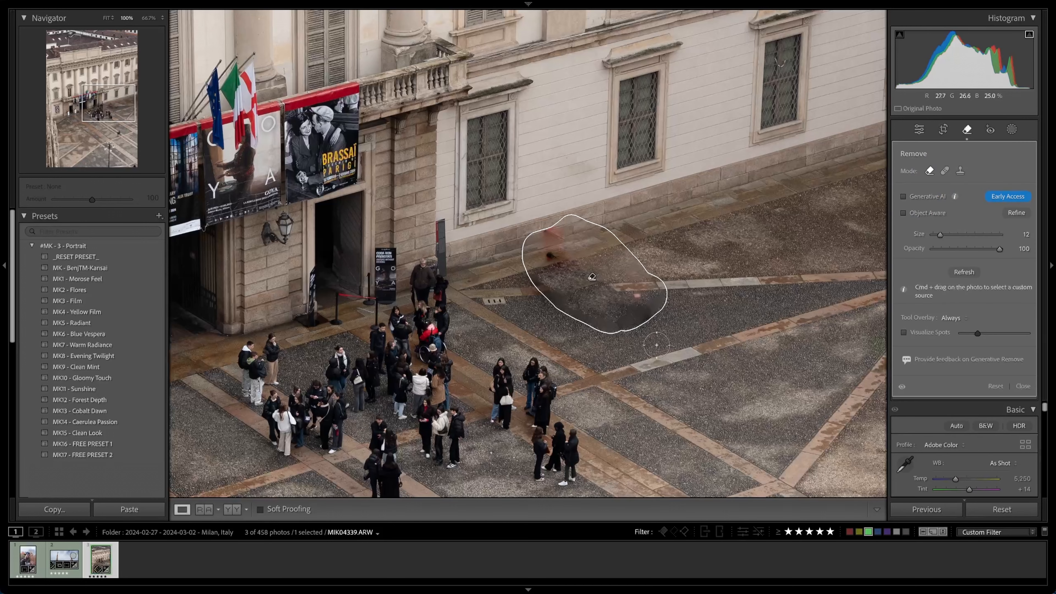
- Refresh the non-generative fill of the car area several times and undo the last refresh
click(965, 272)
click(965, 272)
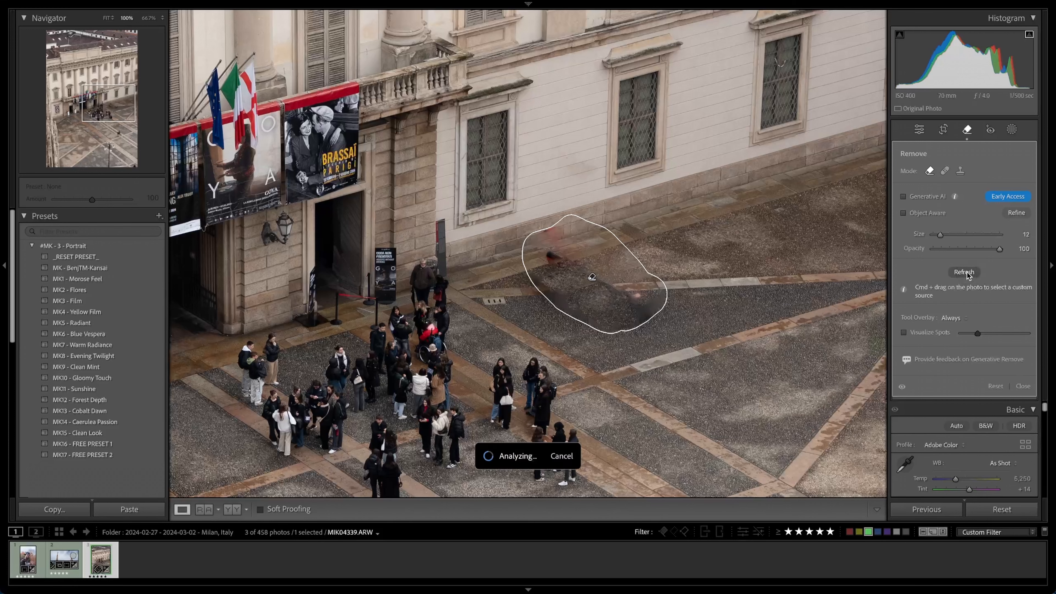
click(965, 276)
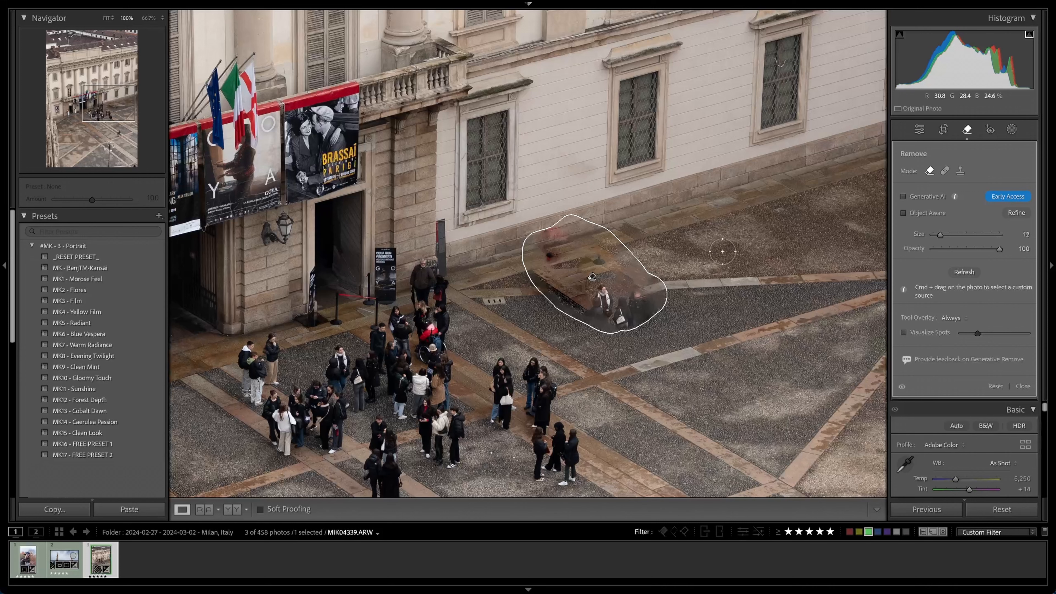
key(super+z)
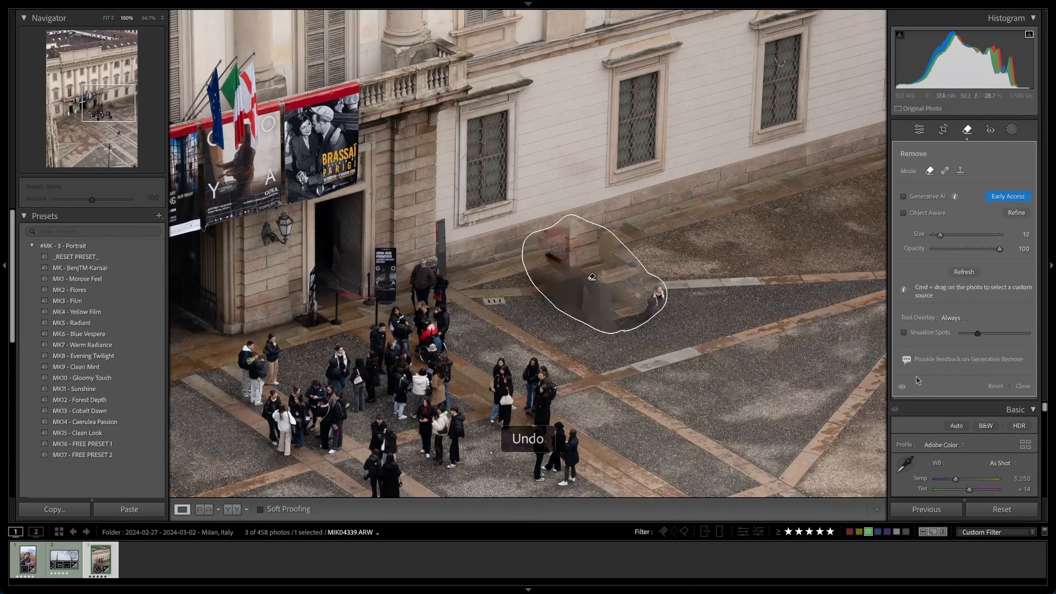
- Enable Generative AI for the car removal, compare its three variations, and keep the first one
click(902, 197)
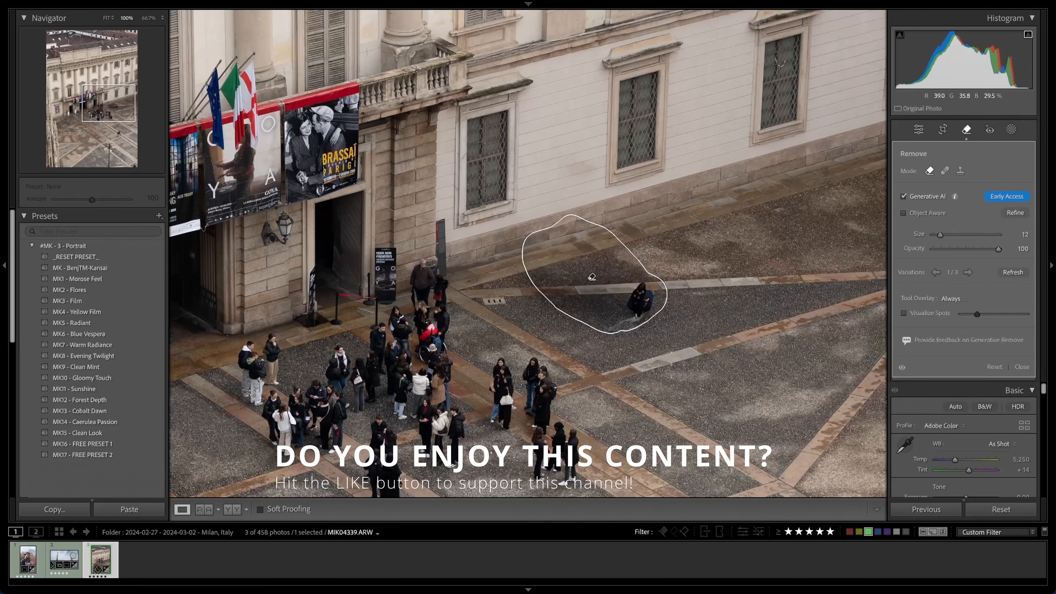
click(967, 272)
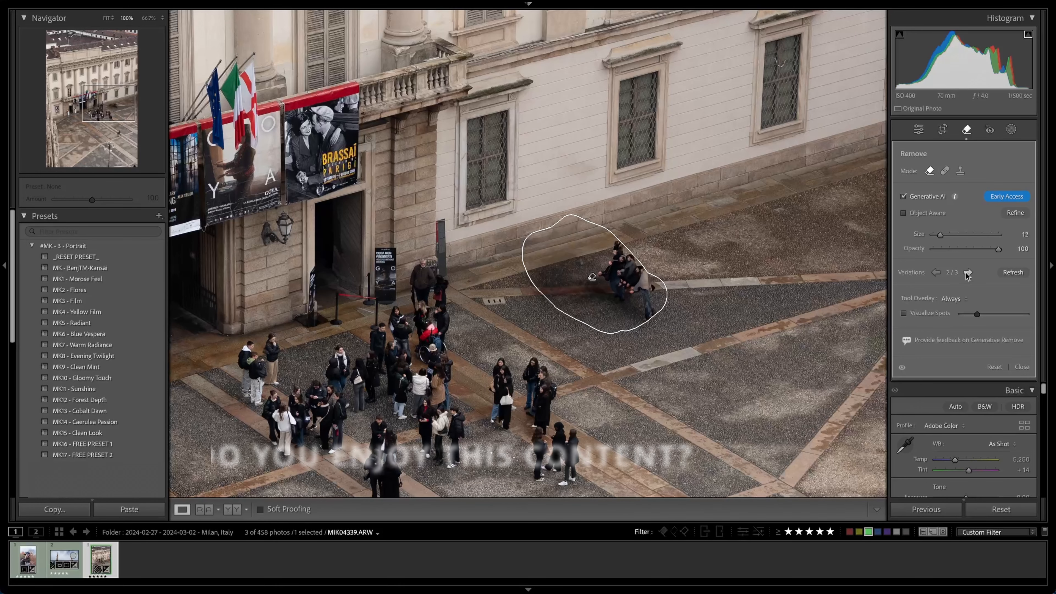
click(966, 272)
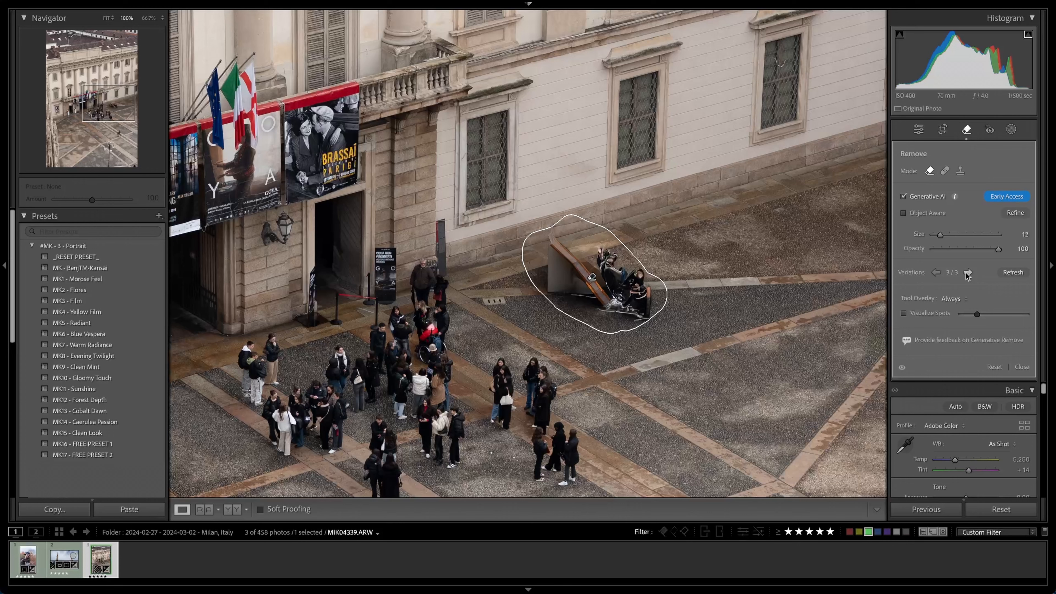
click(936, 273)
click(936, 273)
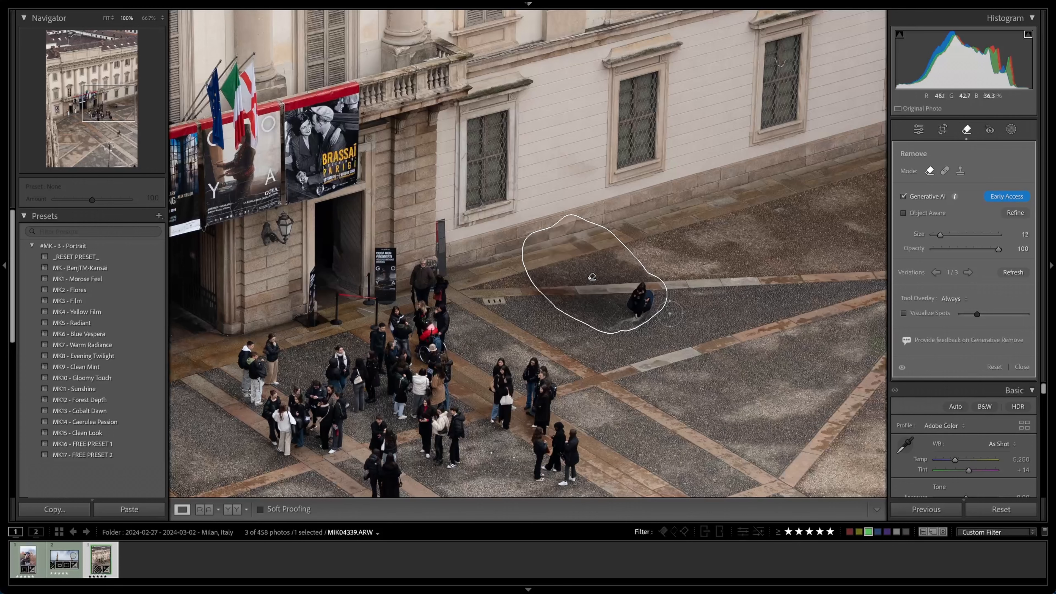
click(1021, 368)
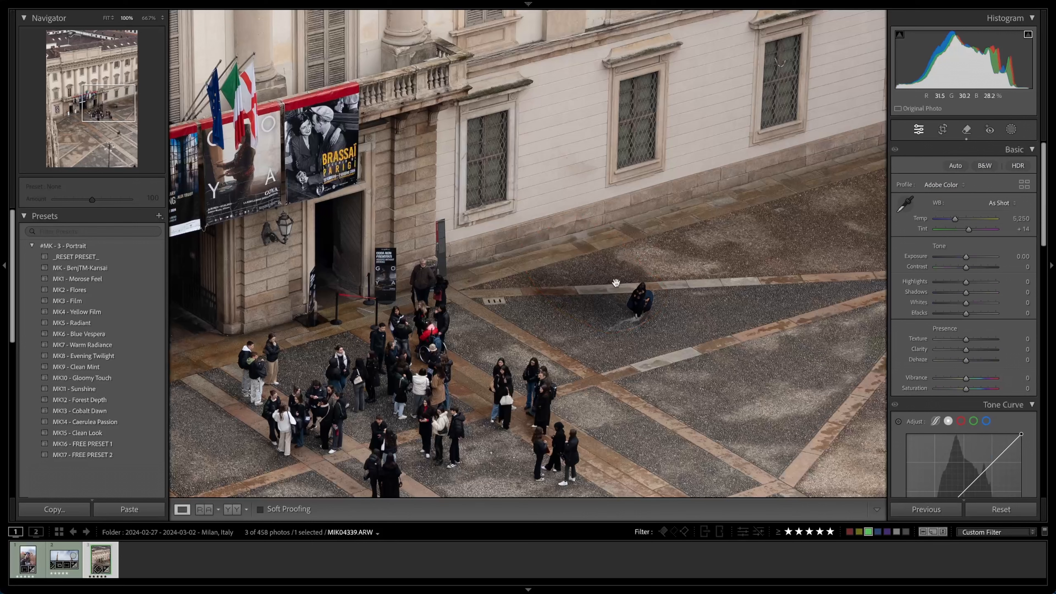
- Remove the crouching figure in the former car area with Generative AI at brush size 14, adding a patch of the pale paving strip to the mask
drag(660, 285, 610, 261)
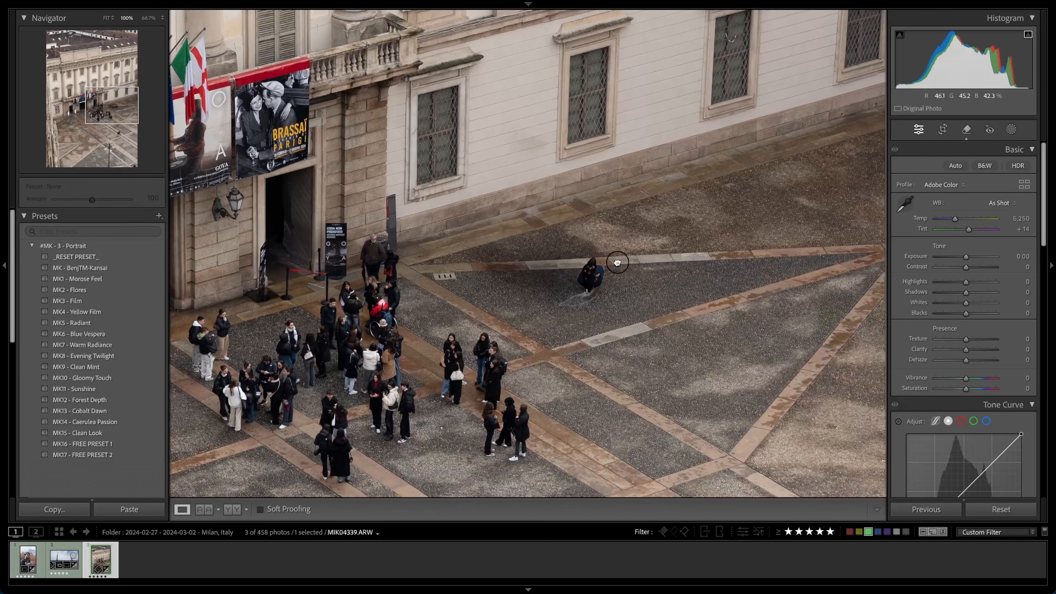
click(965, 130)
scroll(594, 298, up, 2)
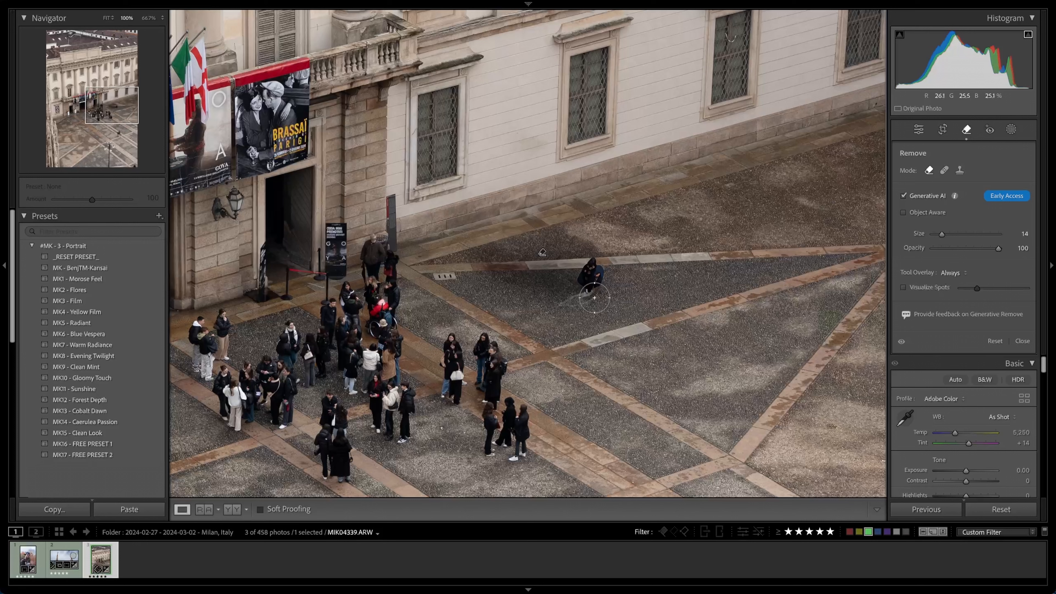
mouse_move(616, 263)
mouse_down()
mouse_move(556, 239)
mouse_move(491, 263)
mouse_move(600, 270)
mouse_move(590, 287)
mouse_move(577, 274)
mouse_move(594, 293)
mouse_move(562, 299)
mouse_move(550, 282)
mouse_move(590, 269)
mouse_up()
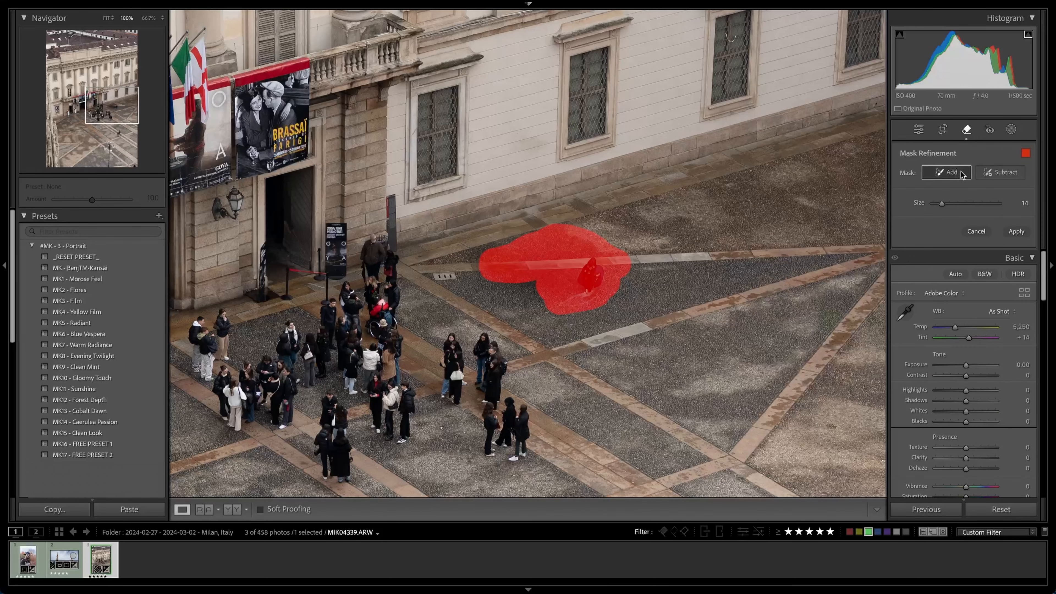
drag(719, 254, 747, 253)
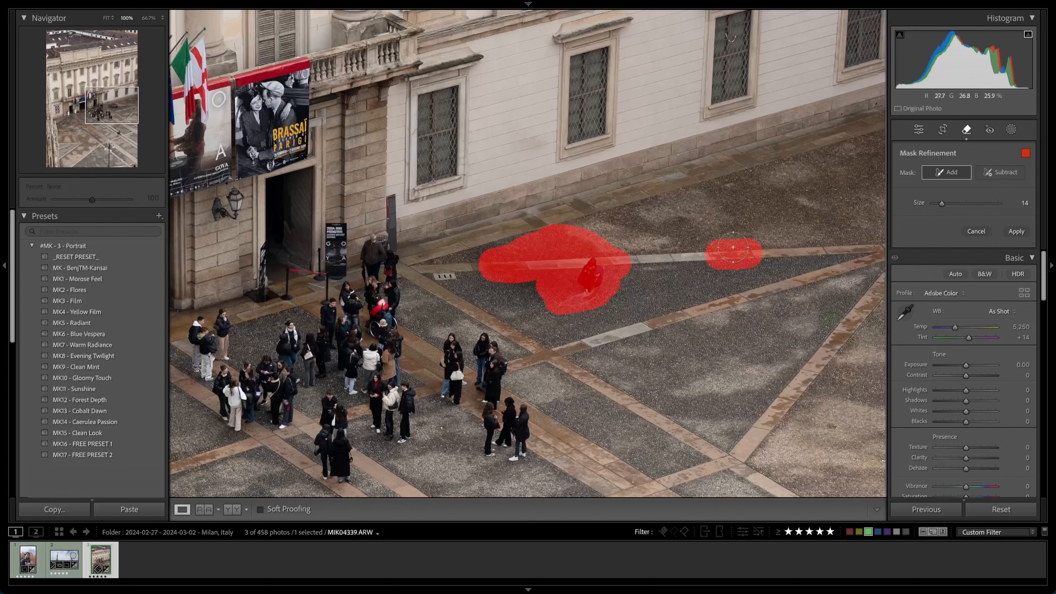
click(1014, 231)
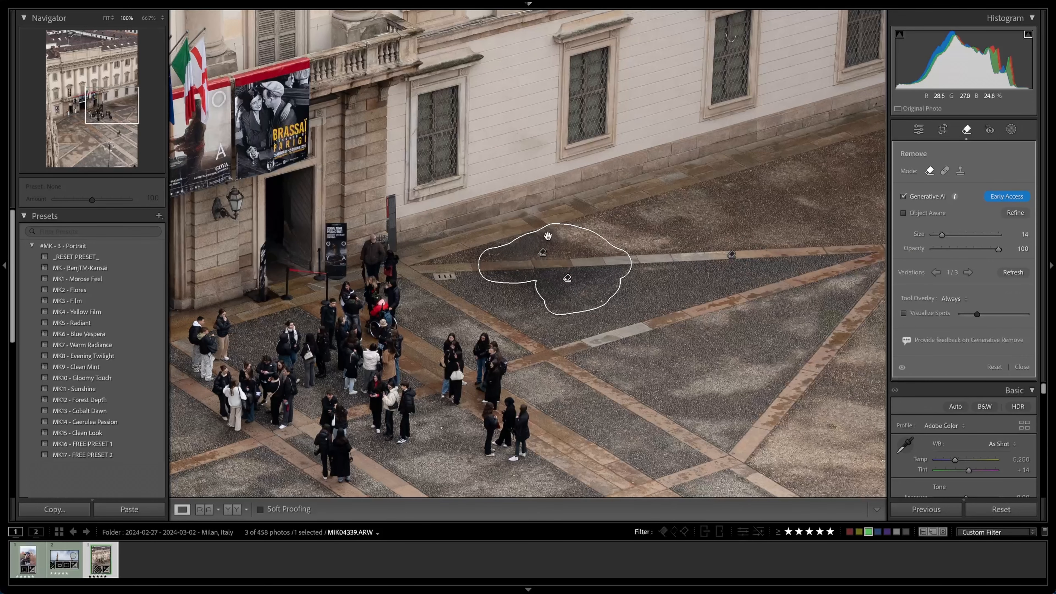
- Mask the leftover blotches on the wall base and paving in the former car area at brush size 23 and remove them with Generative AI
click(1021, 366)
drag(587, 252, 601, 266)
key(super+equal)
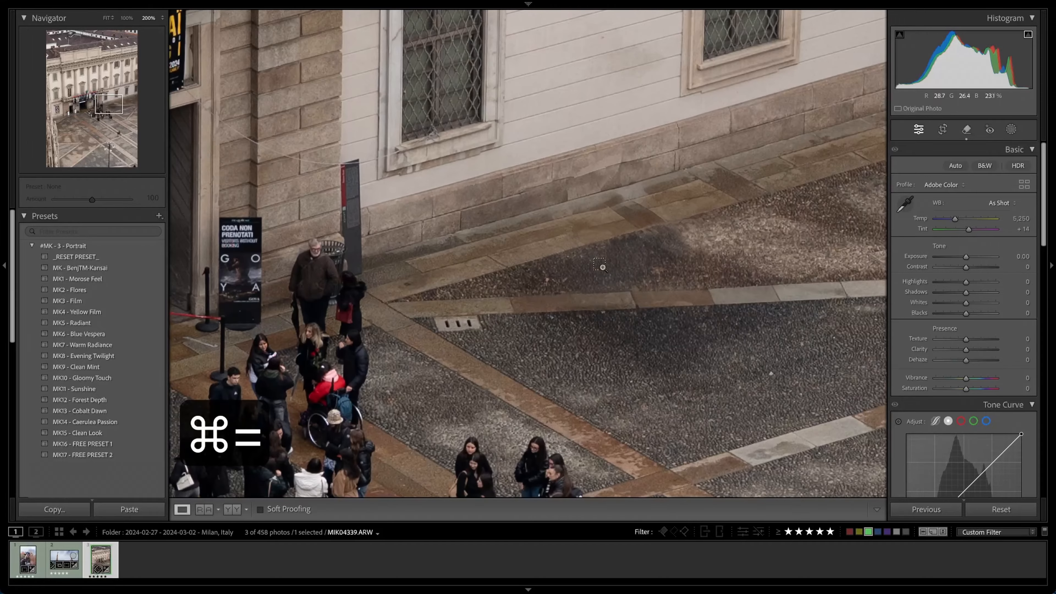
drag(700, 260, 485, 243)
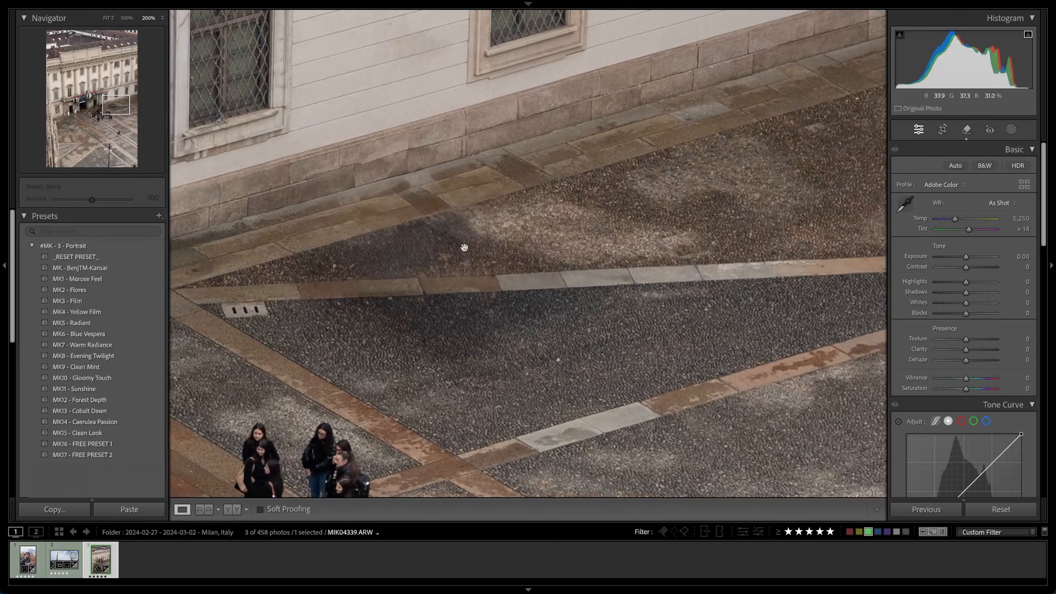
click(965, 130)
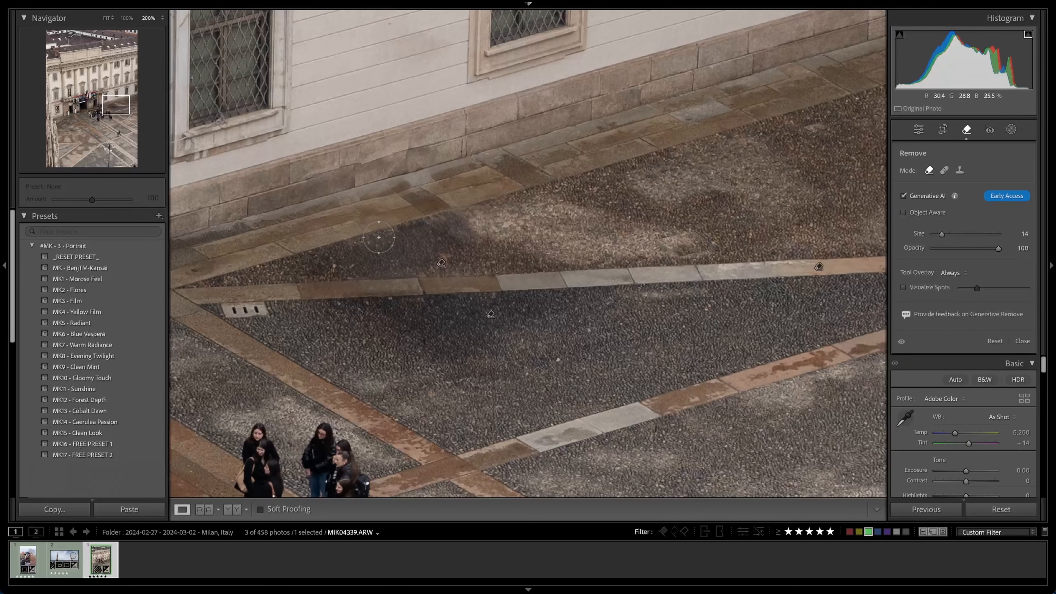
scroll(462, 221, up, 3)
mouse_move(422, 161)
mouse_down()
mouse_move(311, 183)
mouse_move(401, 166)
mouse_move(419, 177)
mouse_move(444, 199)
mouse_move(440, 213)
mouse_move(408, 191)
mouse_move(446, 218)
mouse_move(448, 234)
mouse_move(392, 244)
mouse_up()
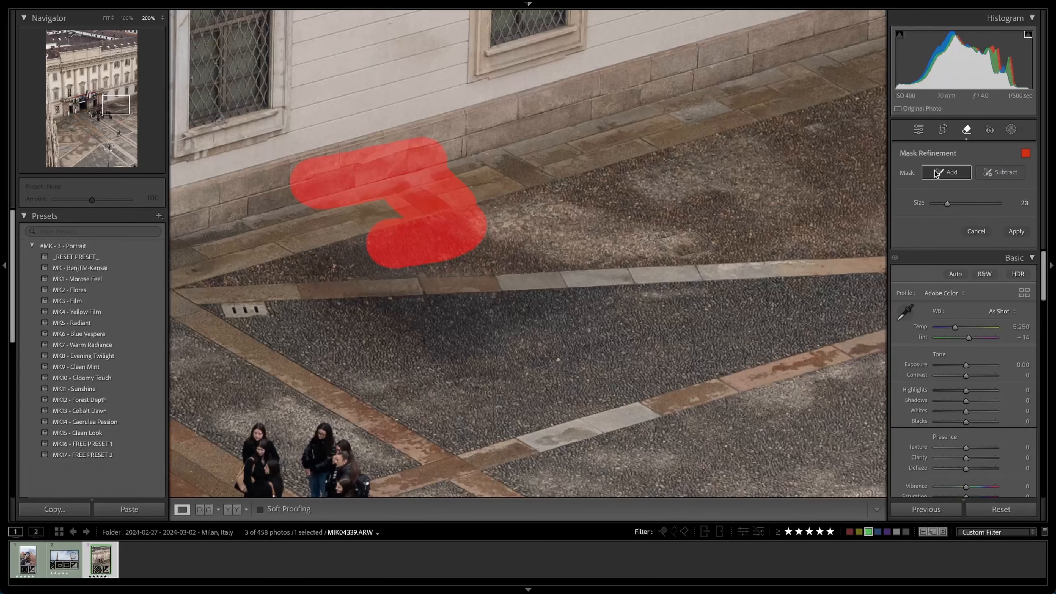
mouse_move(572, 311)
mouse_down()
mouse_move(332, 313)
mouse_move(350, 333)
mouse_move(437, 350)
mouse_move(539, 334)
mouse_up()
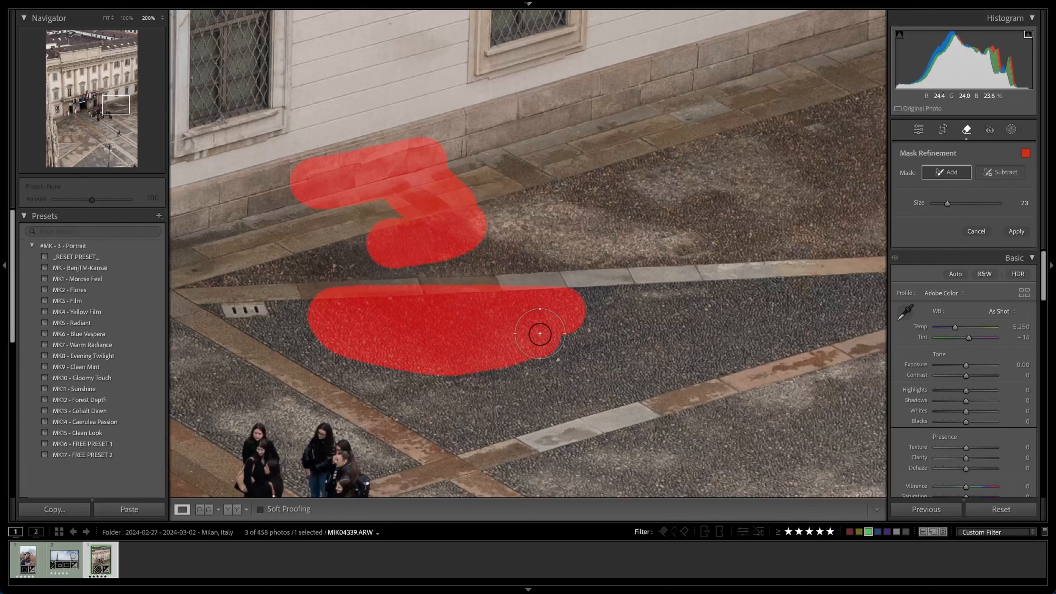
click(1016, 232)
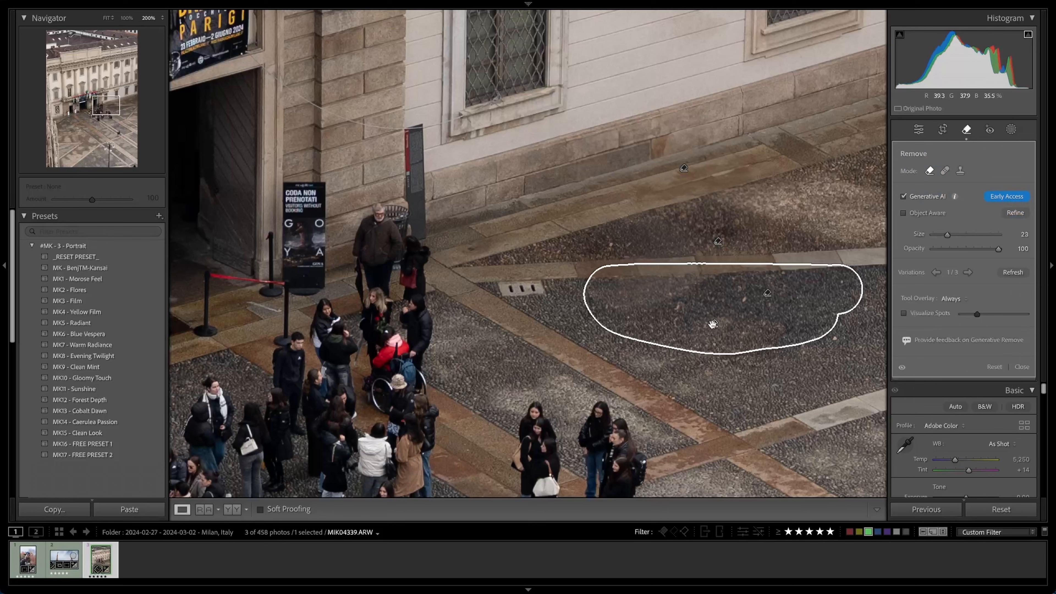
- Compare variations, keeping the third for the lower paving patch and the first for the large car removal, and leave the Remove tool
click(967, 272)
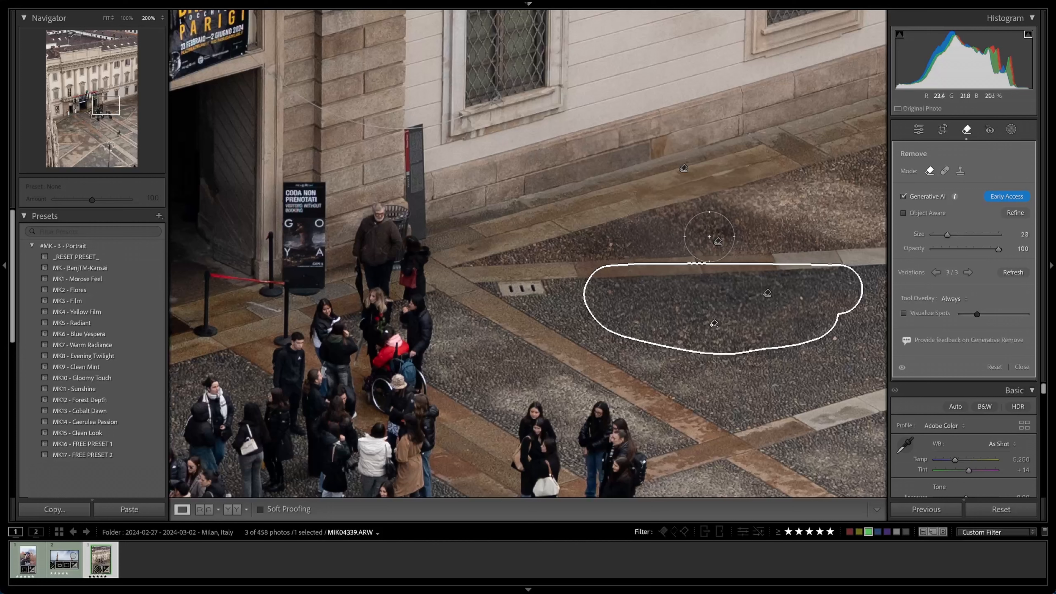
drag(709, 237, 719, 238)
click(968, 273)
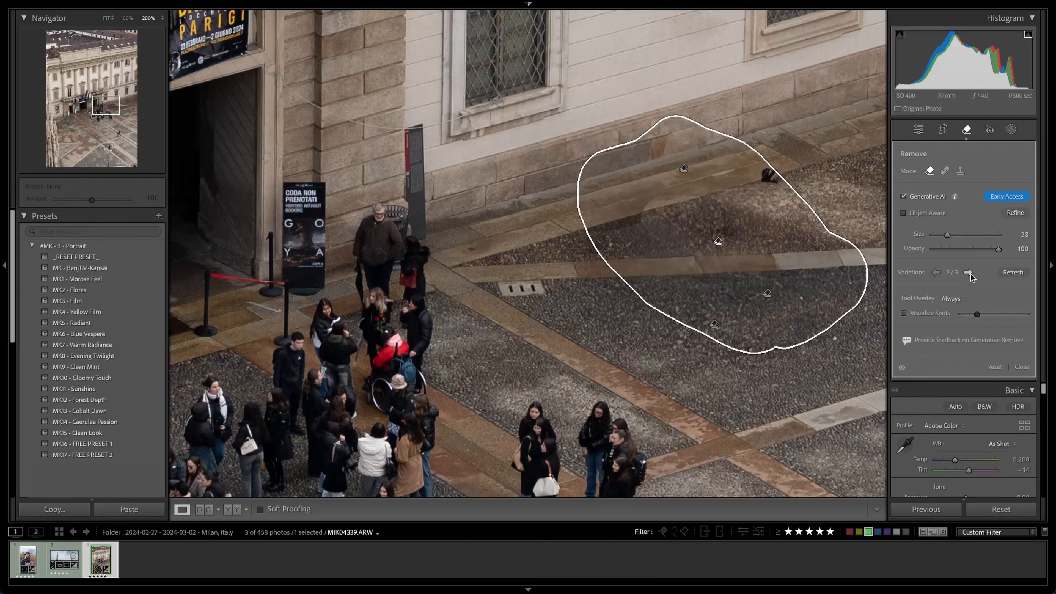
click(936, 273)
click(936, 274)
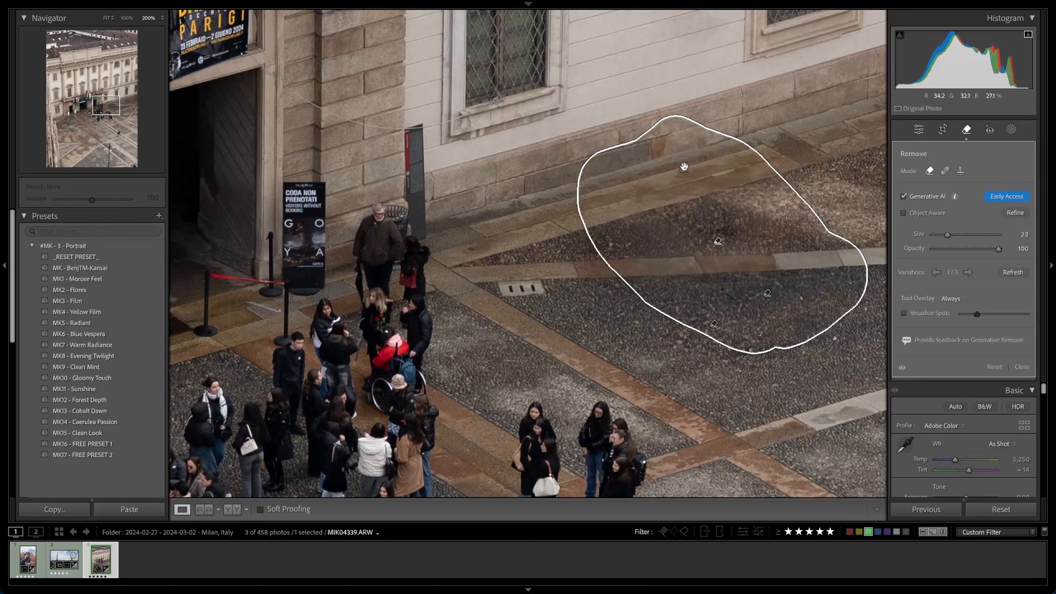
click(1021, 367)
drag(772, 356, 640, 350)
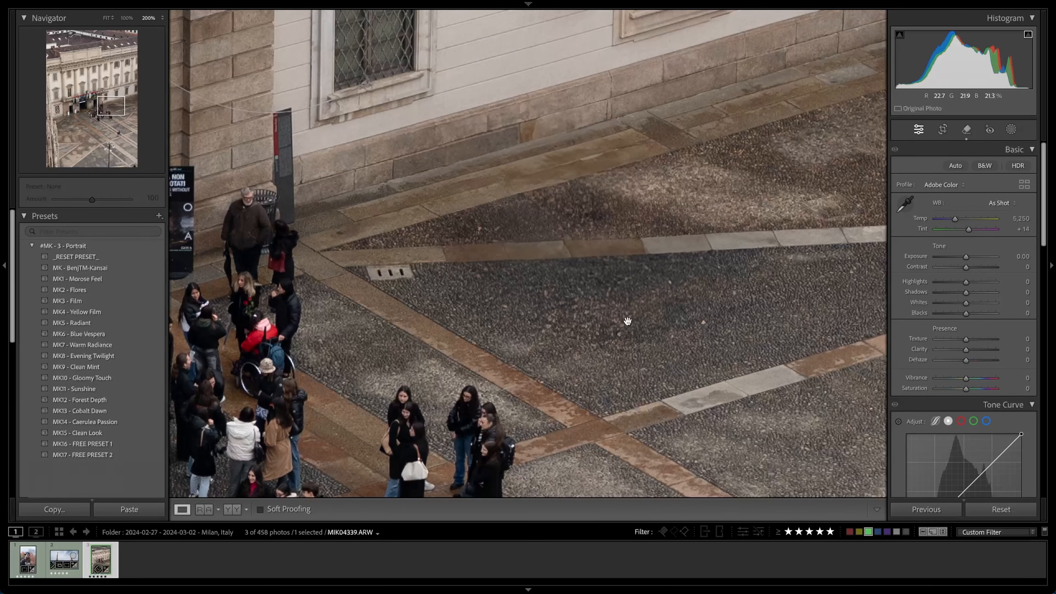
- Remove the trash can beside the Museo del Duomo sign with Generative AI off at brush size 11 and refresh the fill
key(super+minus)
drag(297, 294, 620, 296)
click(485, 310)
click(966, 130)
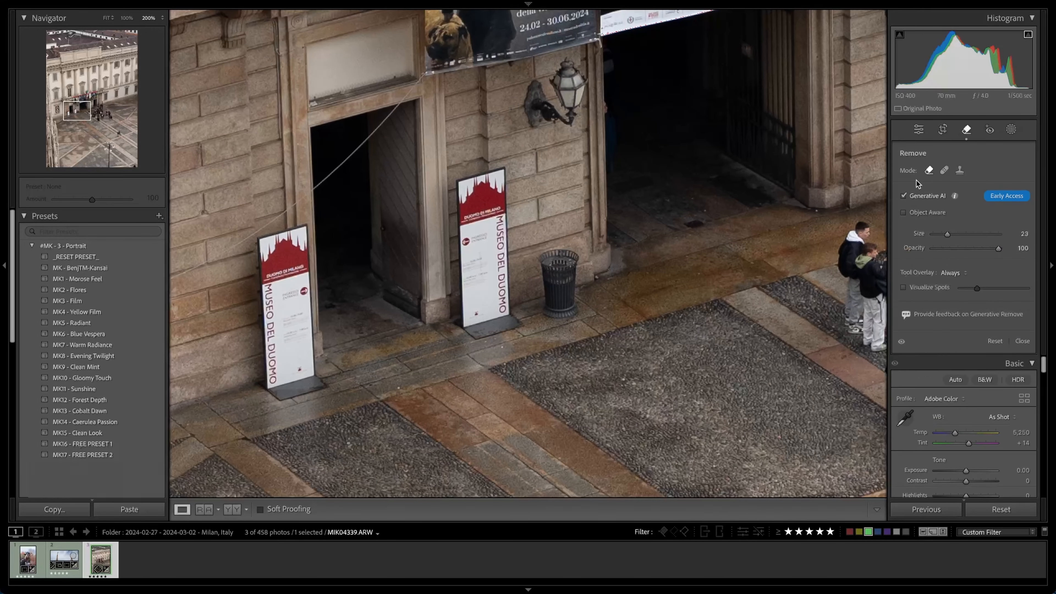
click(902, 196)
key(super+equal)
scroll(581, 276, down, 5)
mouse_move(560, 351)
mouse_down()
mouse_move(600, 361)
mouse_move(622, 351)
mouse_move(620, 244)
mouse_move(590, 236)
mouse_move(559, 251)
mouse_move(573, 272)
mouse_move(592, 269)
mouse_move(602, 343)
mouse_move(564, 328)
mouse_move(571, 270)
mouse_up()
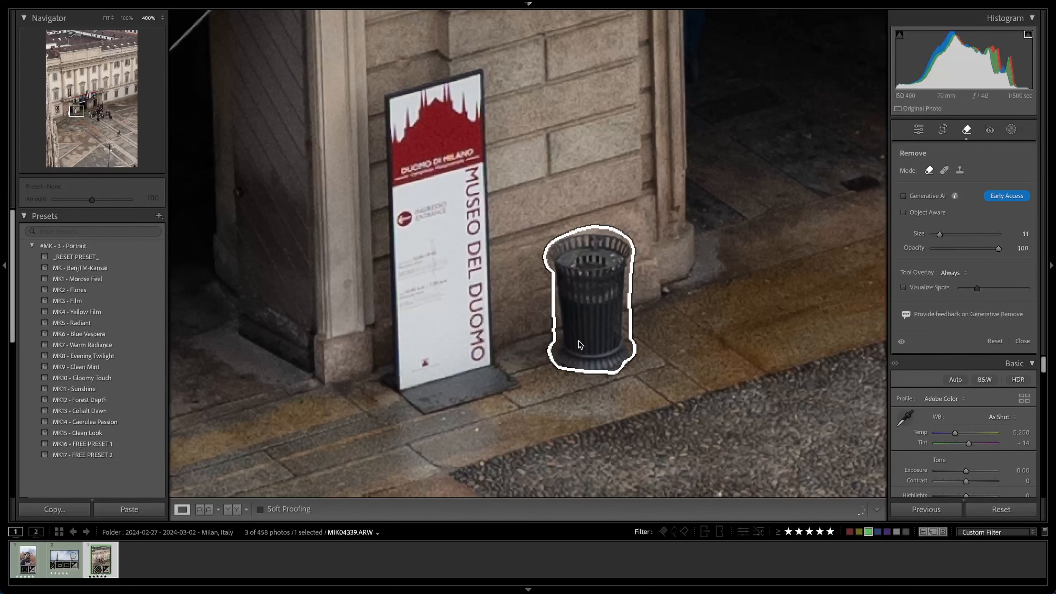
click(969, 273)
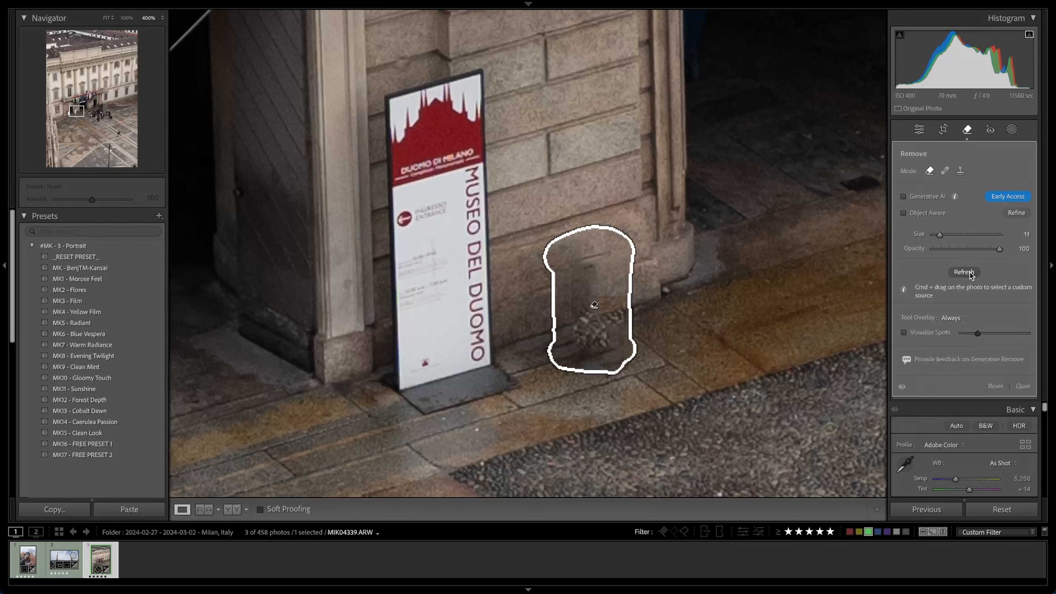
key(q)
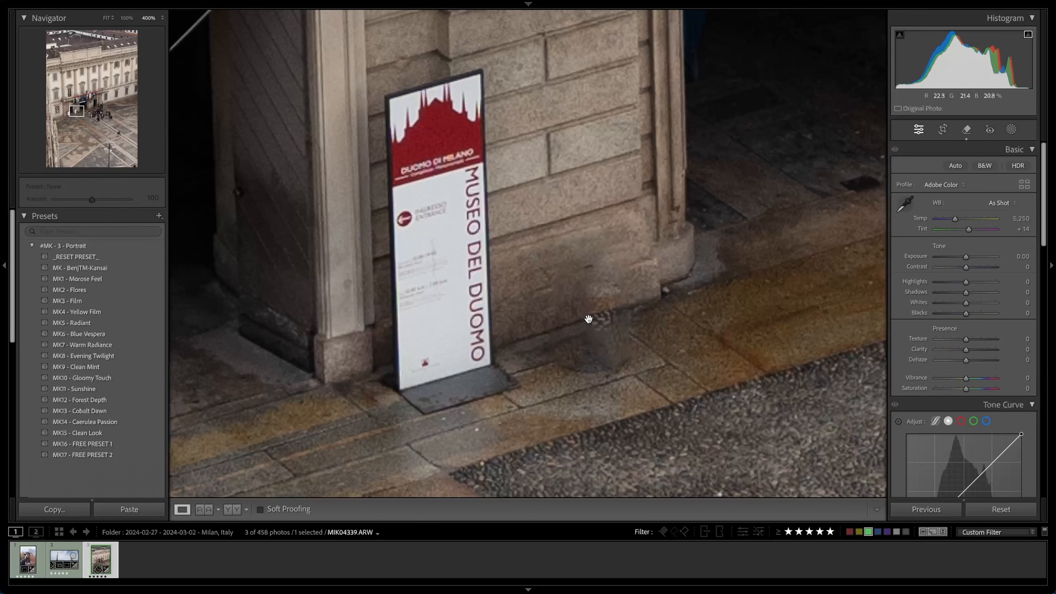
- Touch up the smudges left on the wall base with further non-generative Remove strokes
click(968, 129)
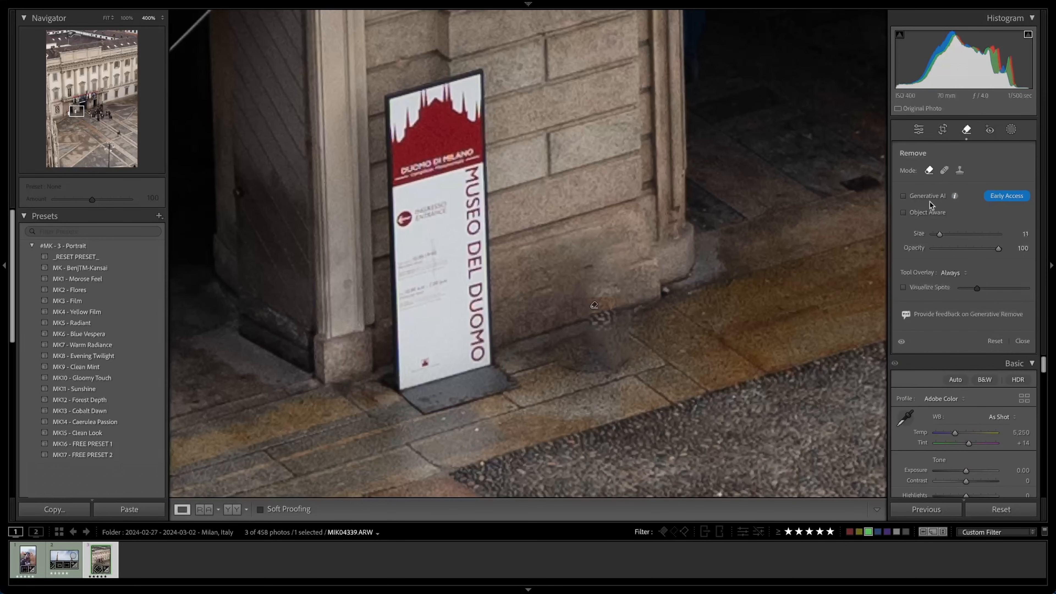
click(944, 172)
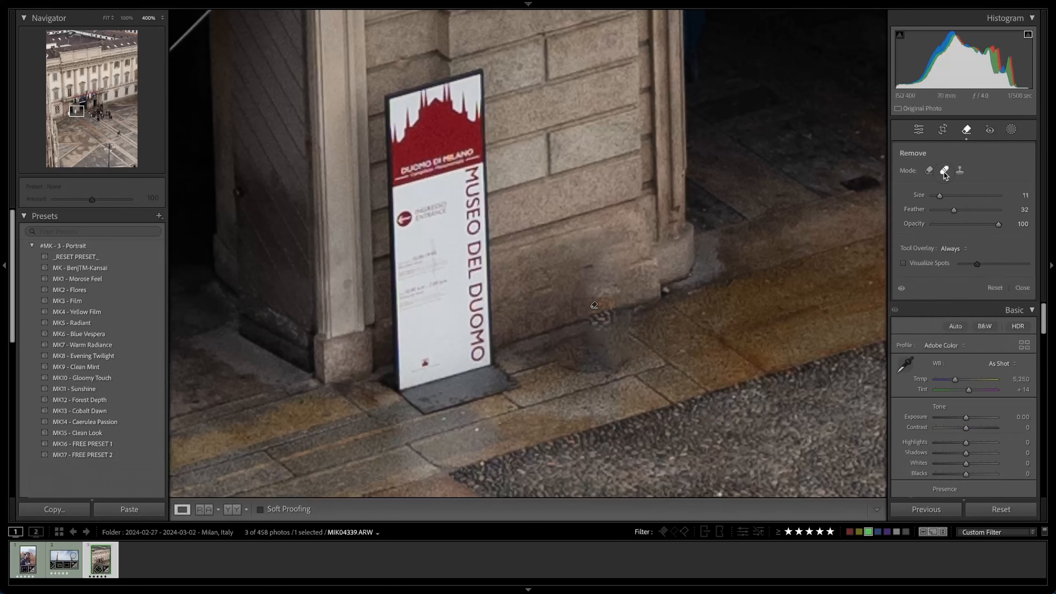
click(930, 171)
mouse_move(605, 293)
mouse_down()
mouse_move(588, 320)
mouse_move(600, 299)
mouse_up()
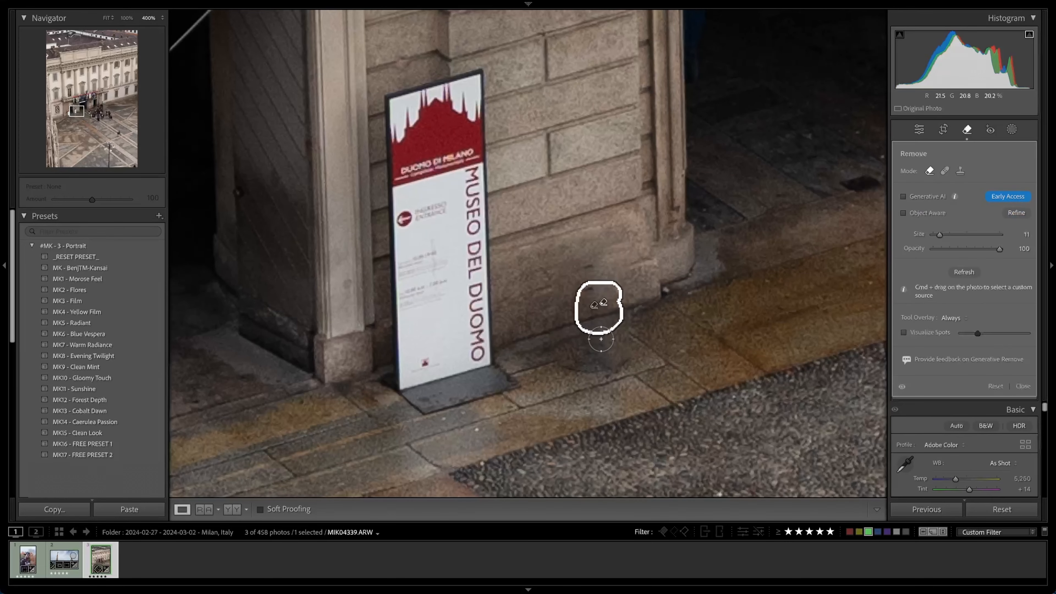
key(space)
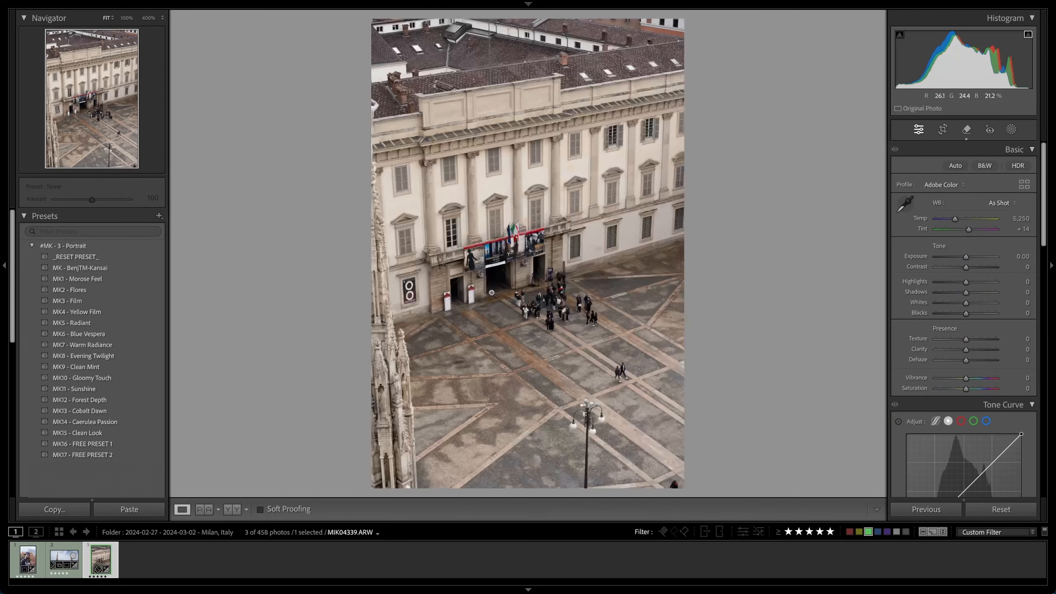
click(492, 293)
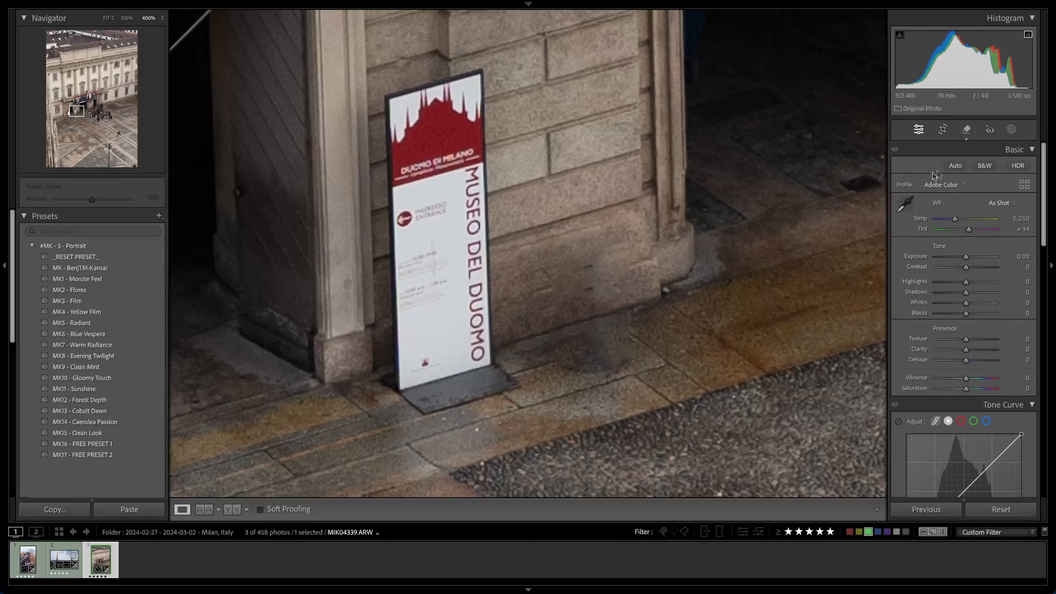
click(964, 133)
mouse_move(593, 265)
mouse_down()
mouse_move(579, 272)
mouse_move(582, 290)
mouse_up()
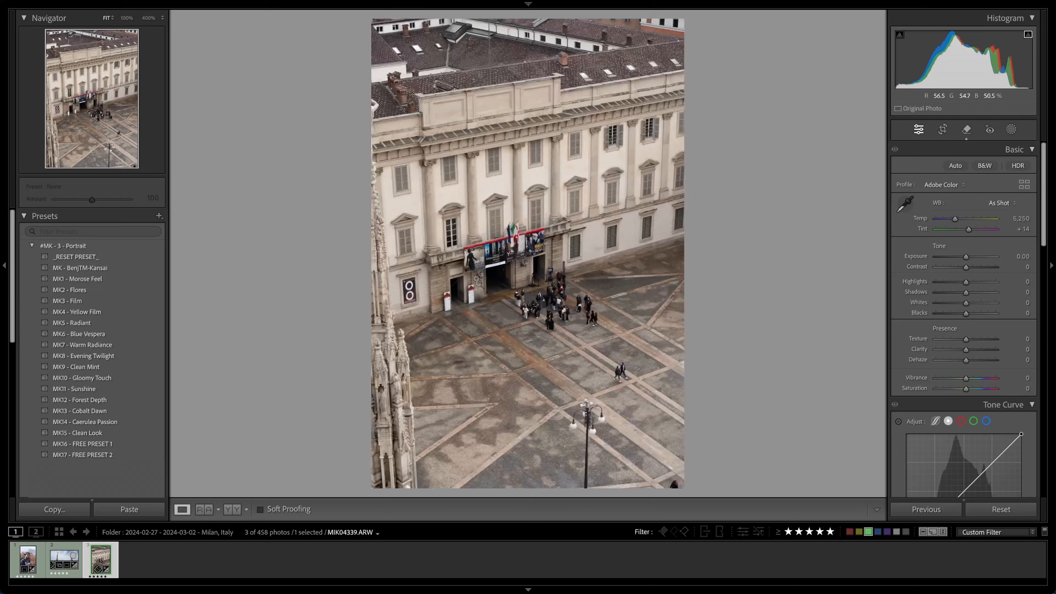
- Delete all the non-generative removal spots around the trash can
click(478, 283)
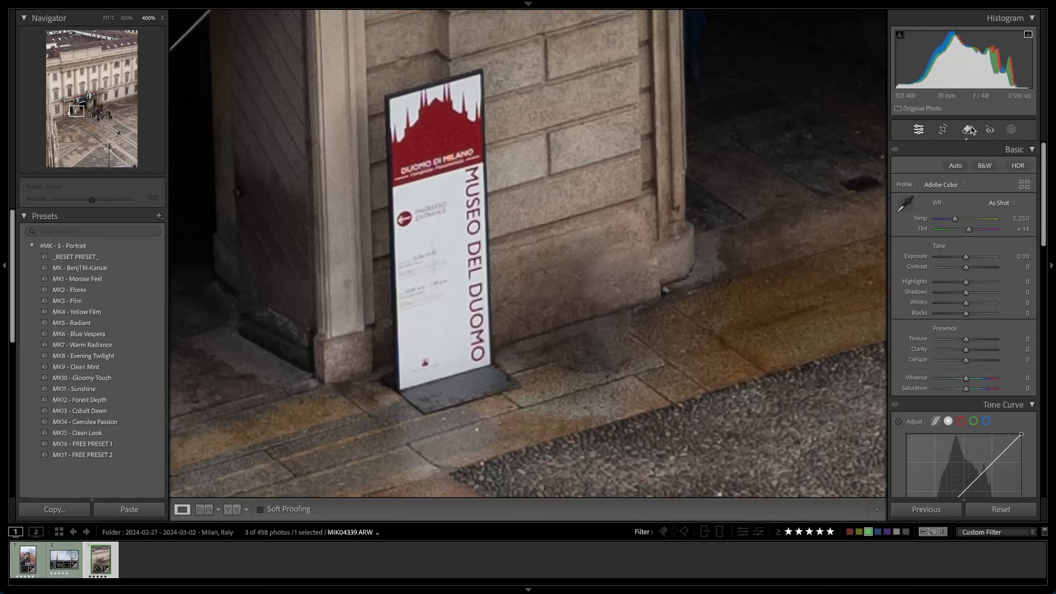
click(965, 130)
click(596, 270)
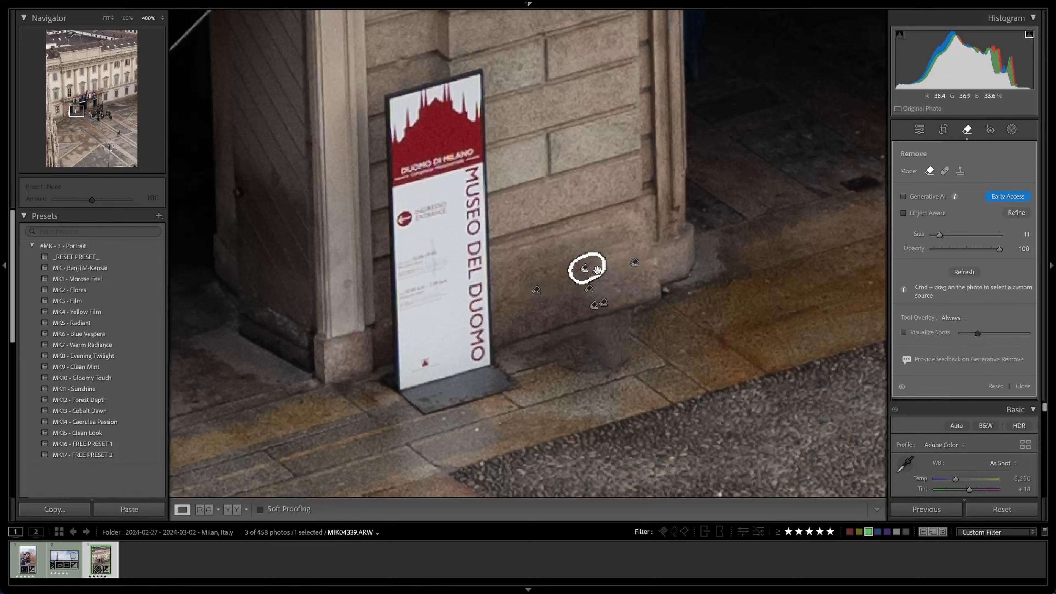
key(BackSpace)
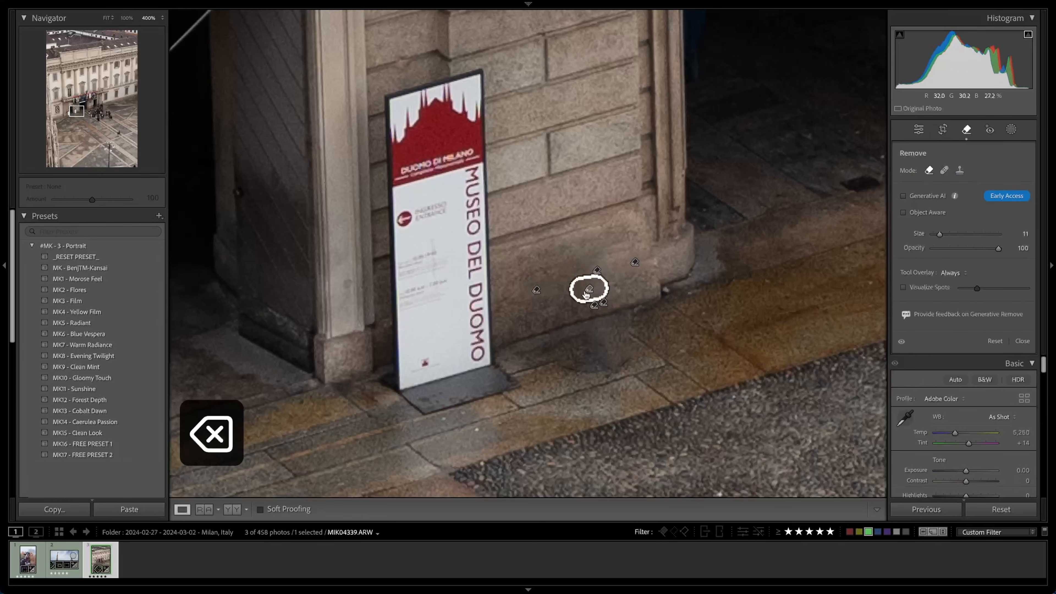
key(BackSpace)
click(595, 266)
key(BackSpace)
click(591, 305)
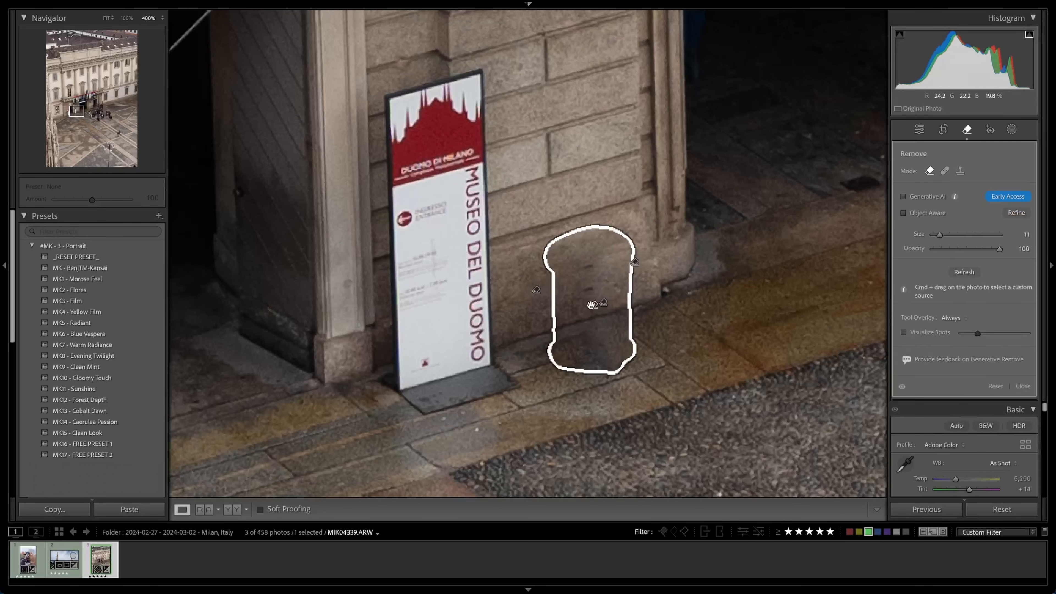
key(BackSpace)
click(594, 301)
key(BackSpace)
click(536, 290)
key(BackSpace)
click(634, 263)
key(BackSpace)
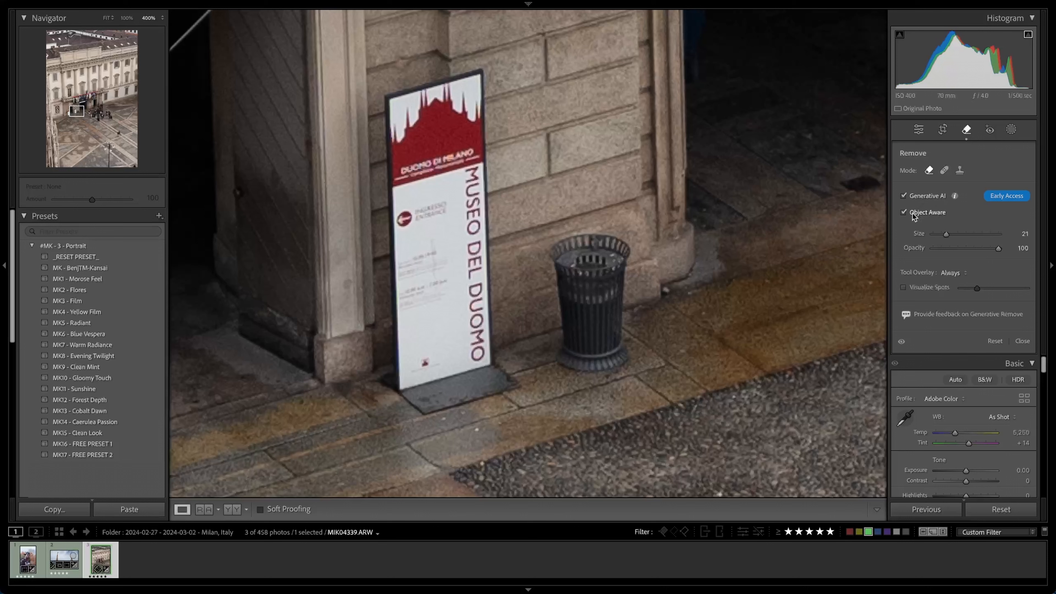
- Remove the trash can with Generative AI and Object Aware enabled at brush size 21, keeping the third variation
mouse_move(552, 262)
mouse_down()
mouse_move(590, 233)
mouse_move(615, 241)
mouse_move(623, 272)
mouse_move(557, 290)
mouse_move(572, 352)
mouse_move(614, 349)
mouse_move(612, 287)
mouse_up()
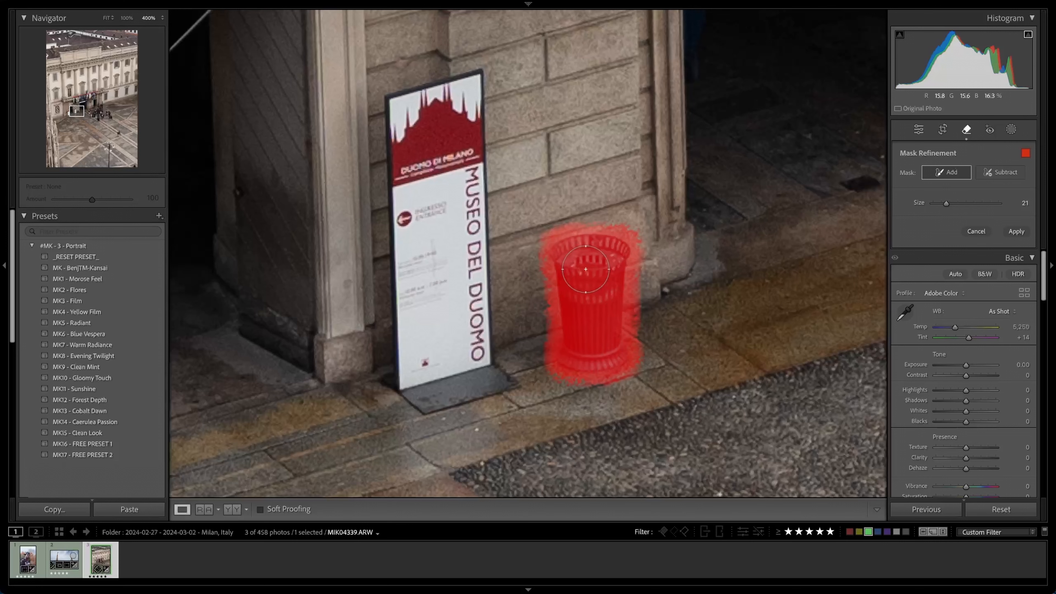
click(1015, 232)
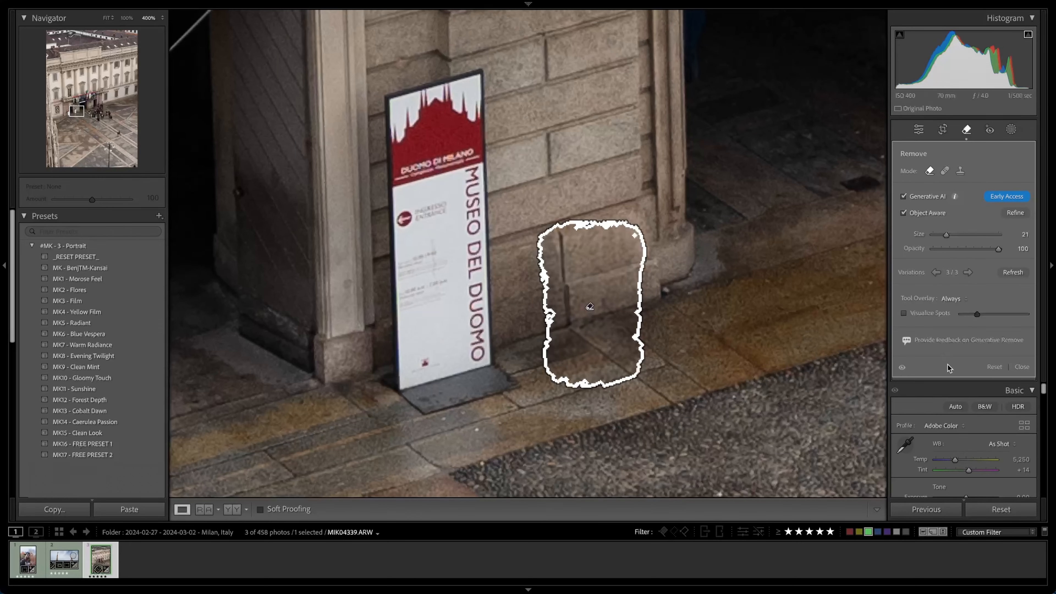
click(1028, 369)
click(551, 292)
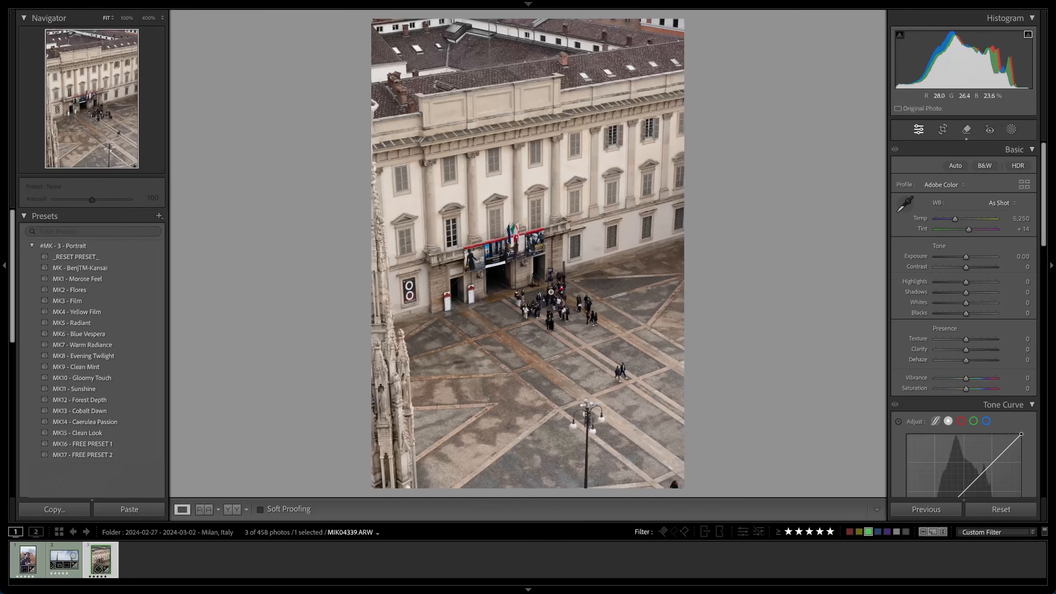
- Paint over the lamp post in the square's foreground at brush size 19 with Generative AI and Object Aware on
click(594, 450)
click(593, 444)
click(594, 443)
key(super+minus)
key(super+minus)
key(super+minus)
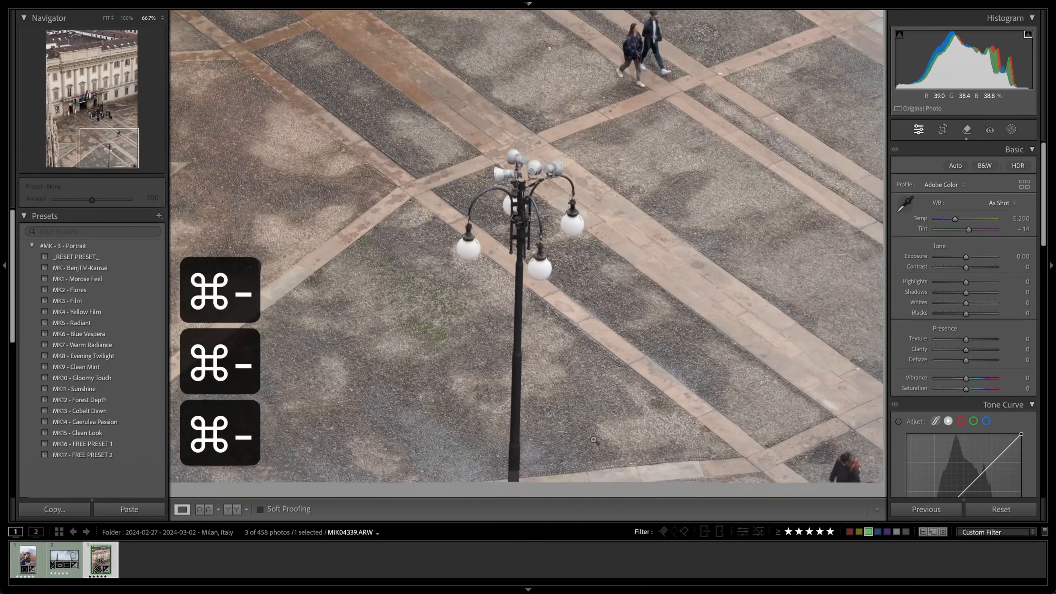
click(964, 131)
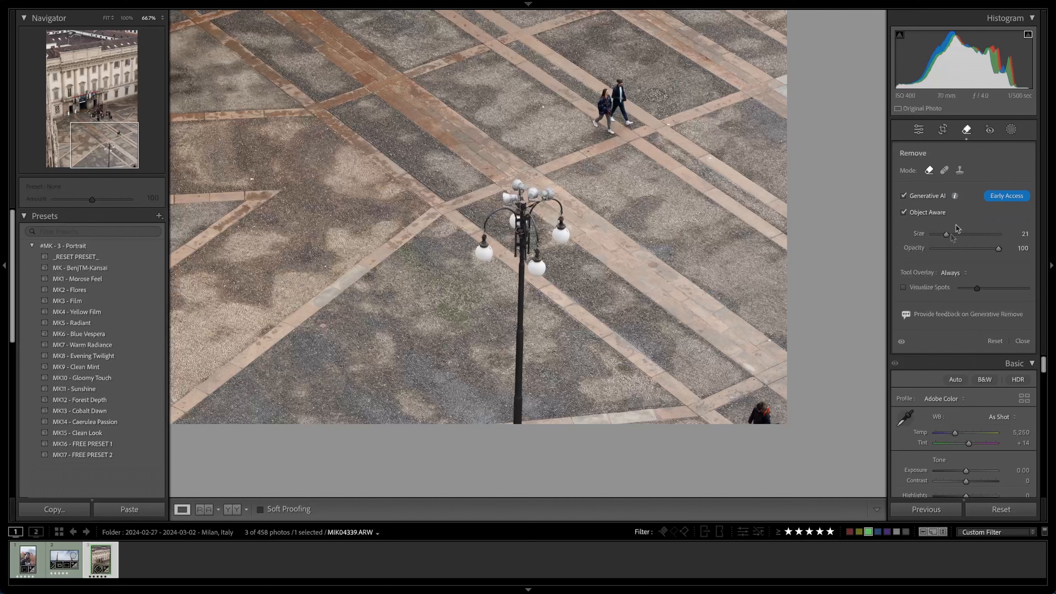
mouse_move(516, 411)
mouse_down()
mouse_move(531, 246)
mouse_move(520, 192)
mouse_move(547, 193)
mouse_move(552, 234)
mouse_move(535, 221)
mouse_move(488, 243)
mouse_move(516, 249)
mouse_up()
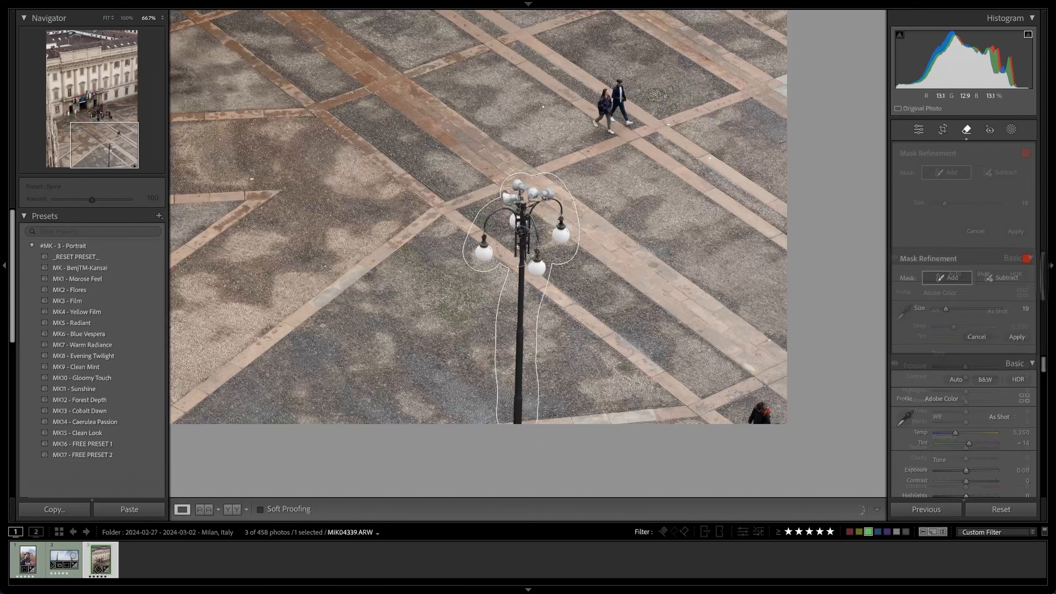
- Refine the lamp post mask by subtracting excess paving around the lamp head and adding the uncovered white globes
click(992, 176)
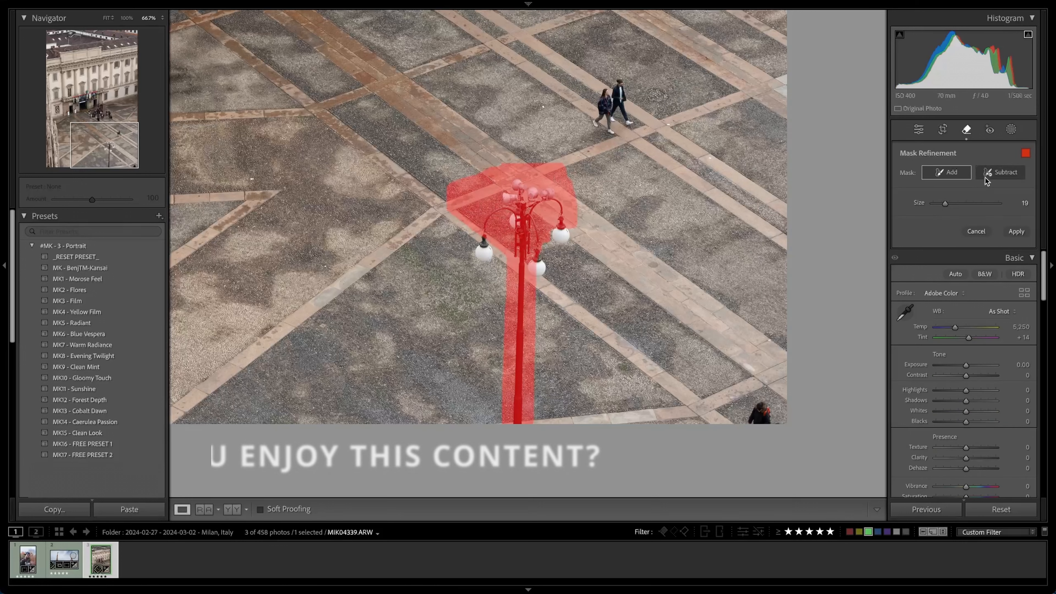
mouse_move(450, 208)
mouse_down()
mouse_move(544, 150)
mouse_move(584, 178)
mouse_move(546, 158)
mouse_move(582, 183)
mouse_move(593, 221)
mouse_up()
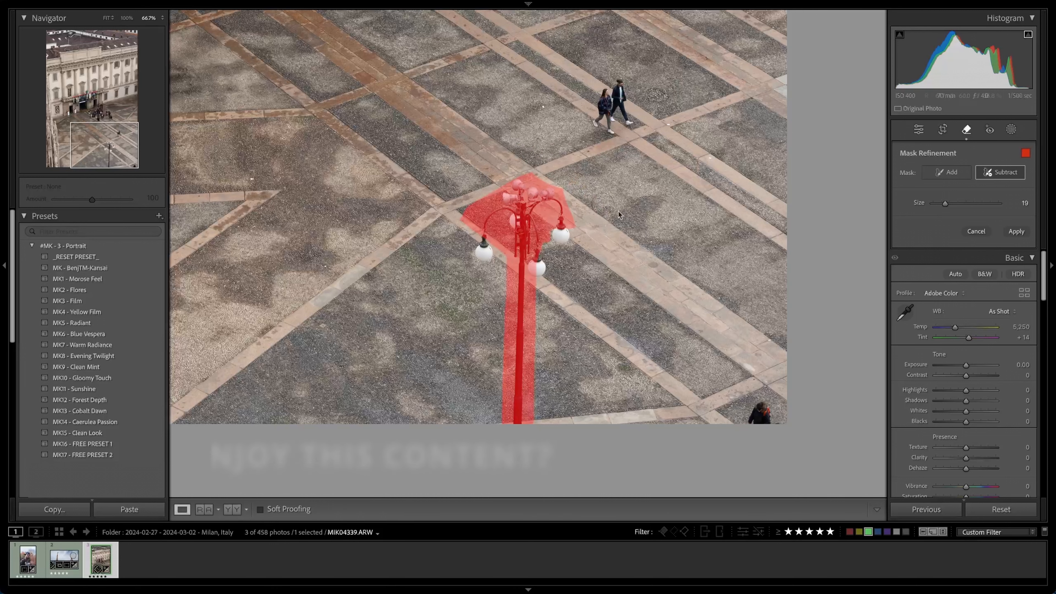
click(943, 177)
mouse_move(567, 227)
mouse_down()
mouse_move(522, 246)
mouse_move(539, 267)
mouse_move(534, 248)
mouse_move(522, 257)
mouse_move(510, 243)
mouse_move(482, 247)
mouse_move(548, 215)
mouse_up()
- Add the person at the photo's lower right corner to the mask, apply the generative removal, and go through its variations
drag(763, 416, 770, 421)
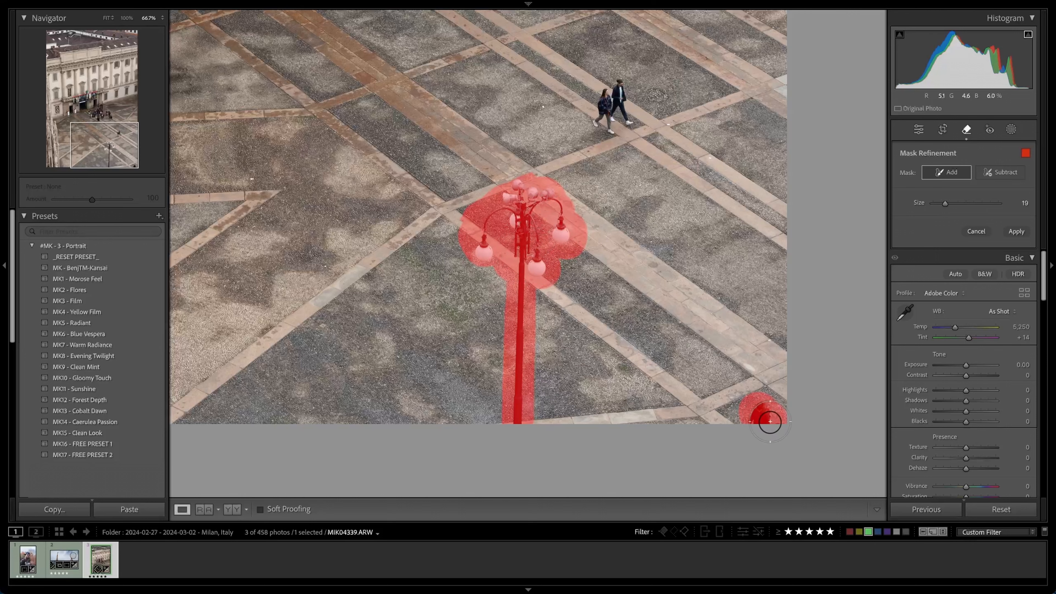
click(1015, 231)
click(968, 273)
click(967, 273)
key(q)
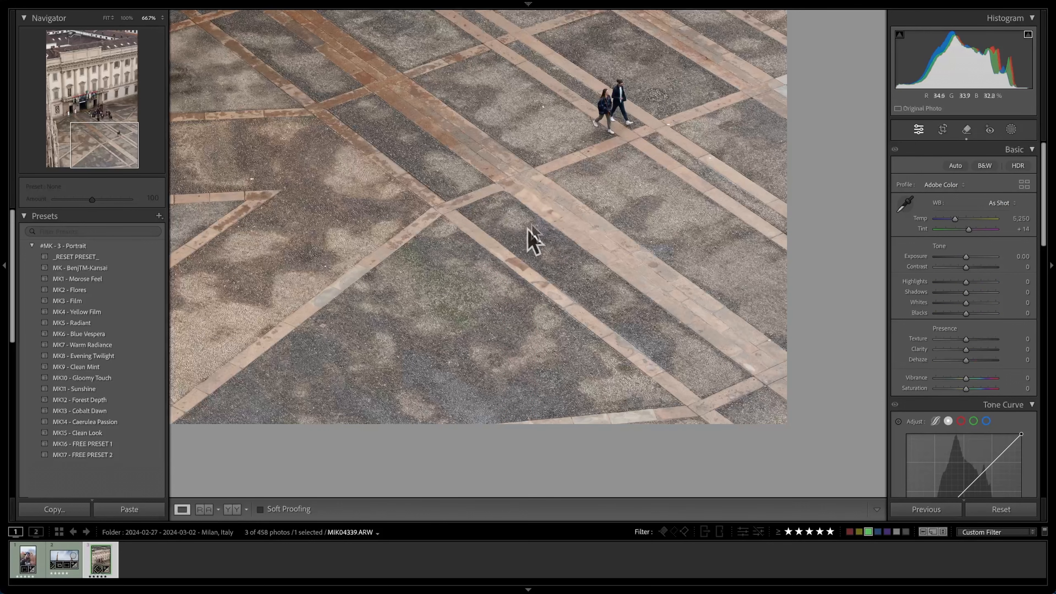
- Remove the duomomilano.it poster on the palace wall with Generative AI and Object Aware enabled at brush size 13
key(space)
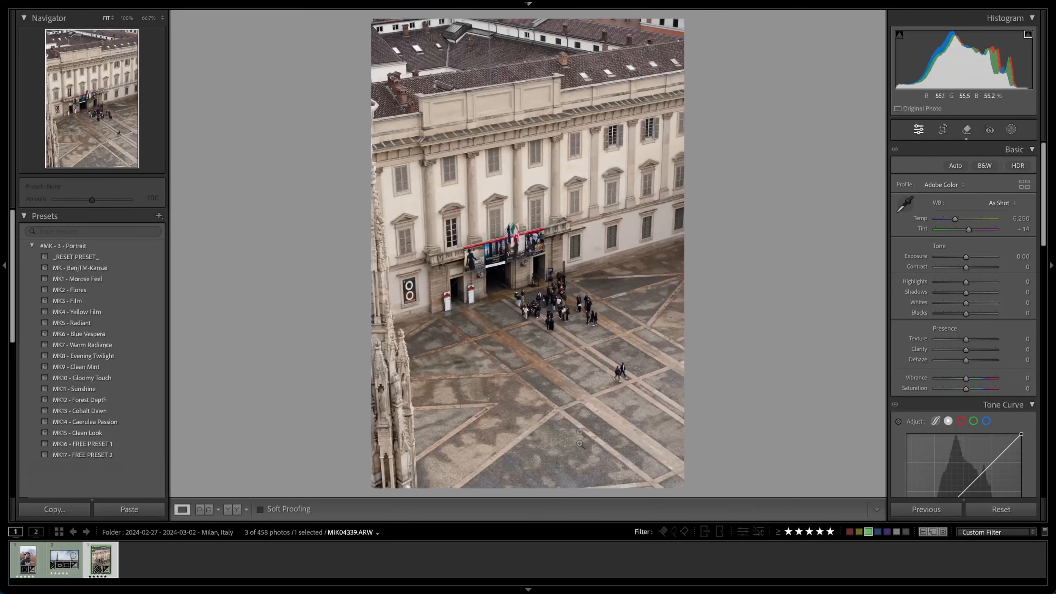
key(space)
key(space)
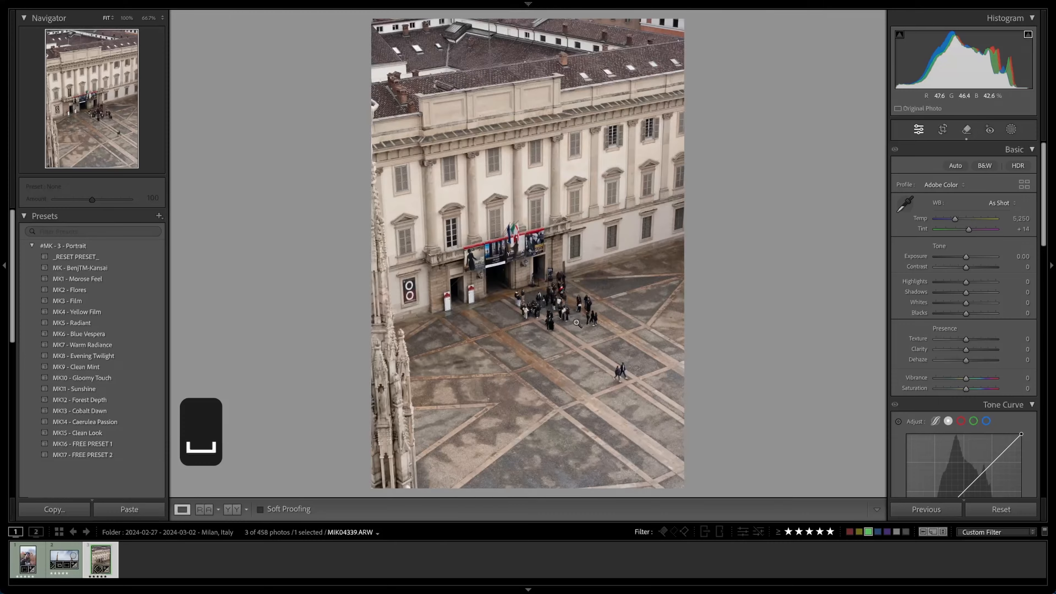
click(400, 288)
key(super+equal)
key(super+equal)
key(super+minus)
drag(369, 281, 496, 276)
key(super+equal)
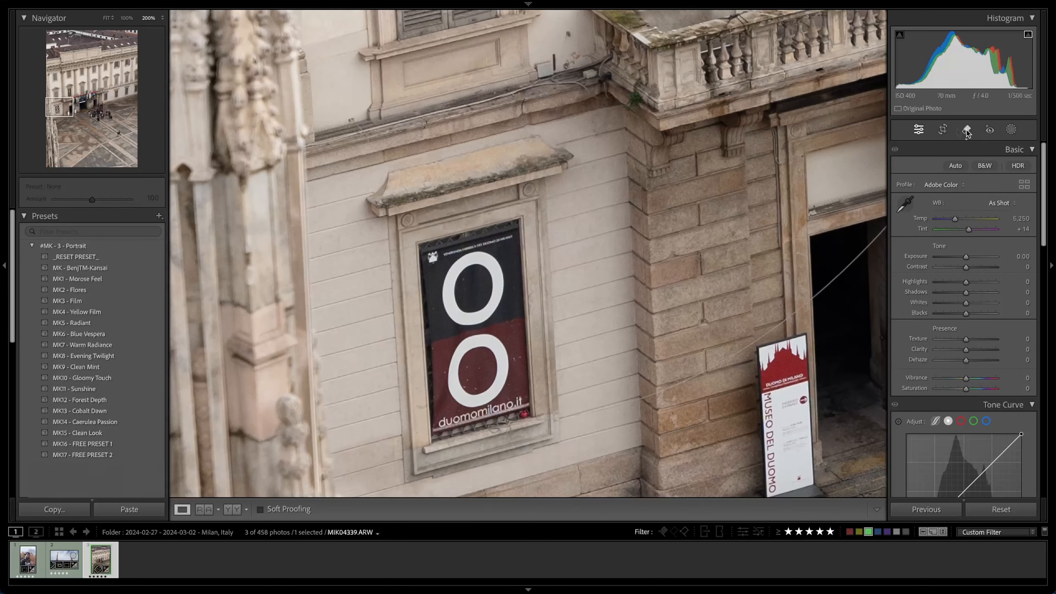
click(942, 130)
click(966, 130)
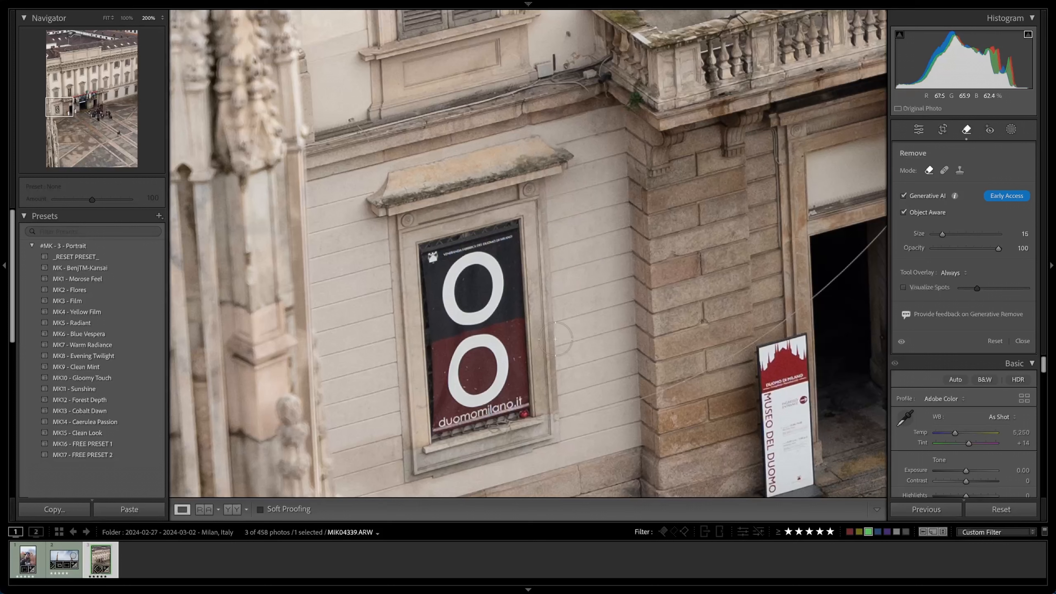
scroll(436, 267, down, 2)
mouse_move(423, 248)
mouse_down()
mouse_move(522, 226)
mouse_move(524, 431)
mouse_move(428, 436)
mouse_move(424, 258)
mouse_move(490, 254)
mouse_move(509, 412)
mouse_move(453, 411)
mouse_move(488, 374)
mouse_move(493, 265)
mouse_move(434, 270)
mouse_move(445, 382)
mouse_up()
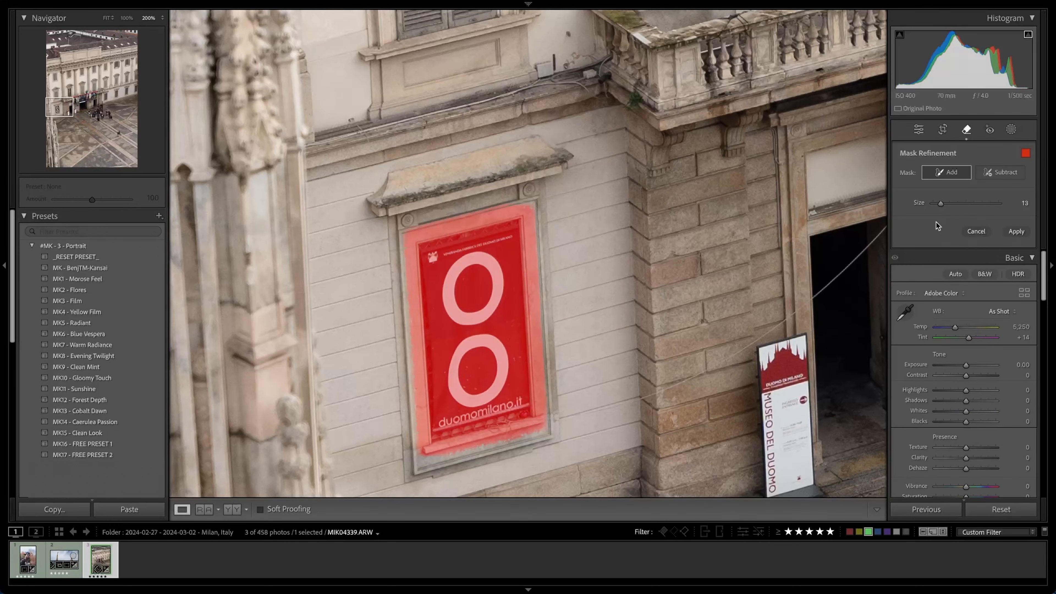
click(1015, 231)
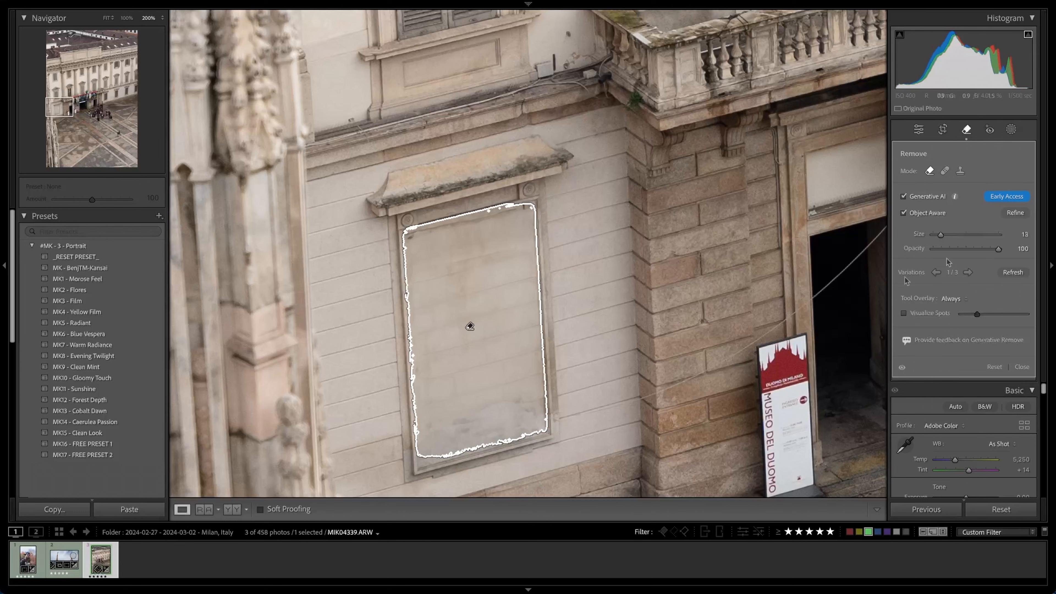
- Go through the generated variations of the poster removal
click(971, 272)
click(971, 271)
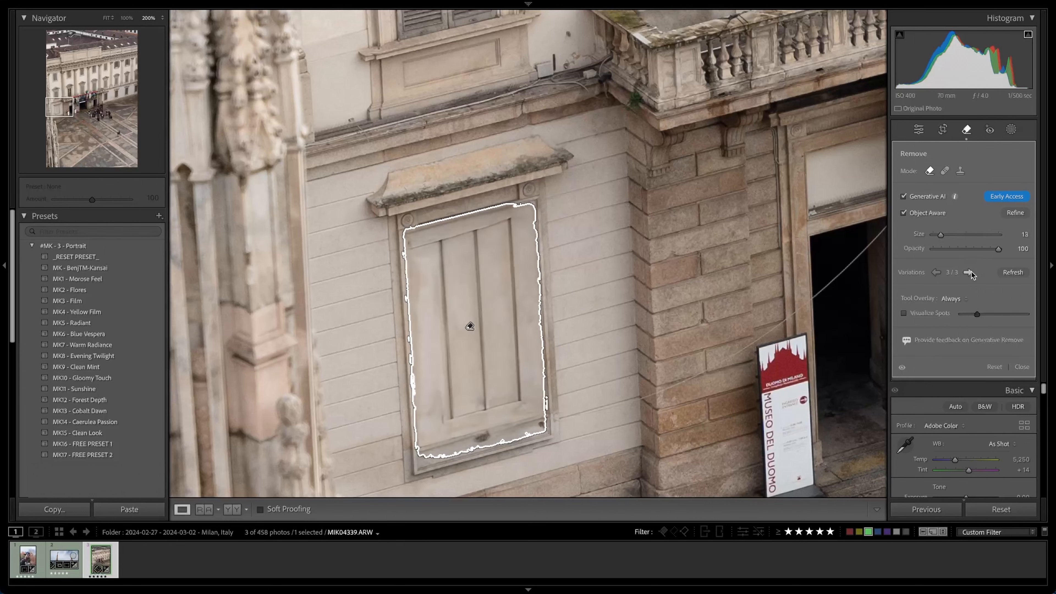
click(971, 271)
click(971, 271)
click(971, 272)
click(971, 271)
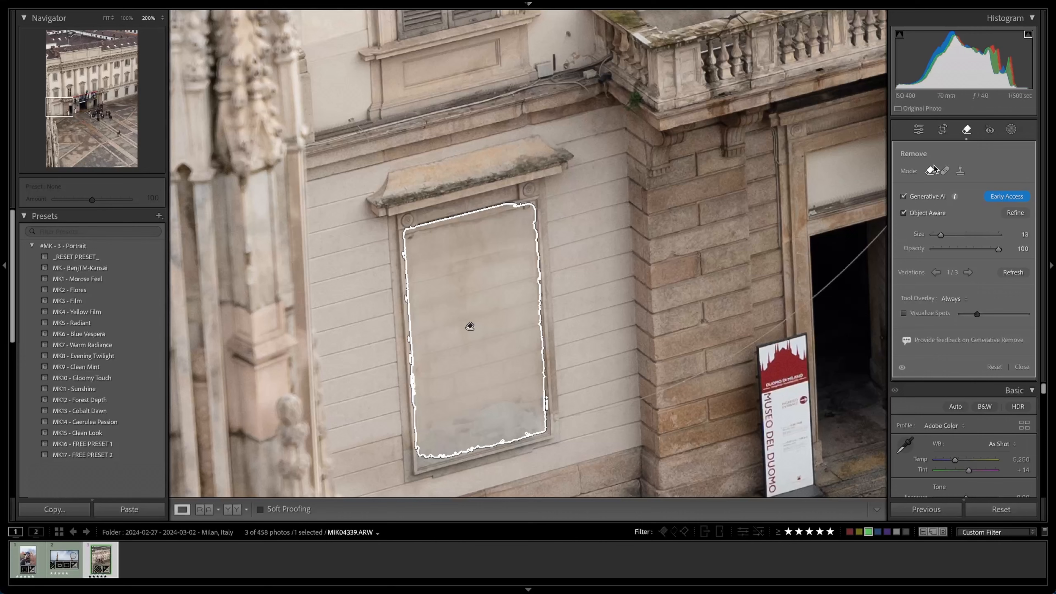
- Refine the poster mask by adding the whole stone frame around it and apply the generative removal again
click(1013, 212)
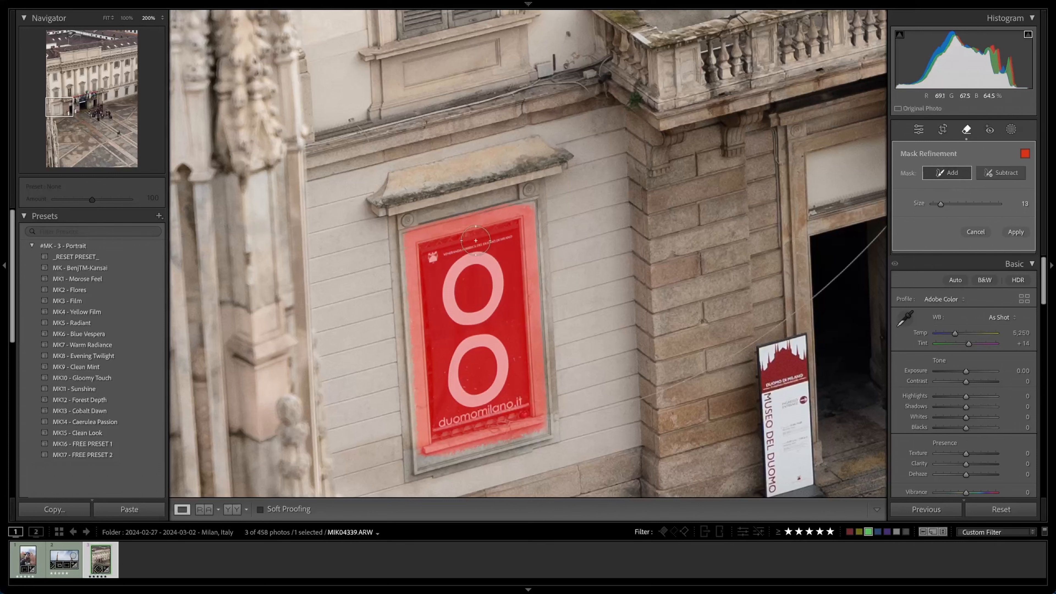
mouse_move(393, 225)
mouse_down()
mouse_move(540, 192)
mouse_move(533, 325)
mouse_move(533, 315)
mouse_move(550, 389)
mouse_move(552, 435)
mouse_move(405, 468)
mouse_move(406, 451)
mouse_move(413, 480)
mouse_move(453, 470)
mouse_move(424, 473)
mouse_move(406, 459)
mouse_move(395, 237)
mouse_move(396, 248)
mouse_move(539, 202)
mouse_up()
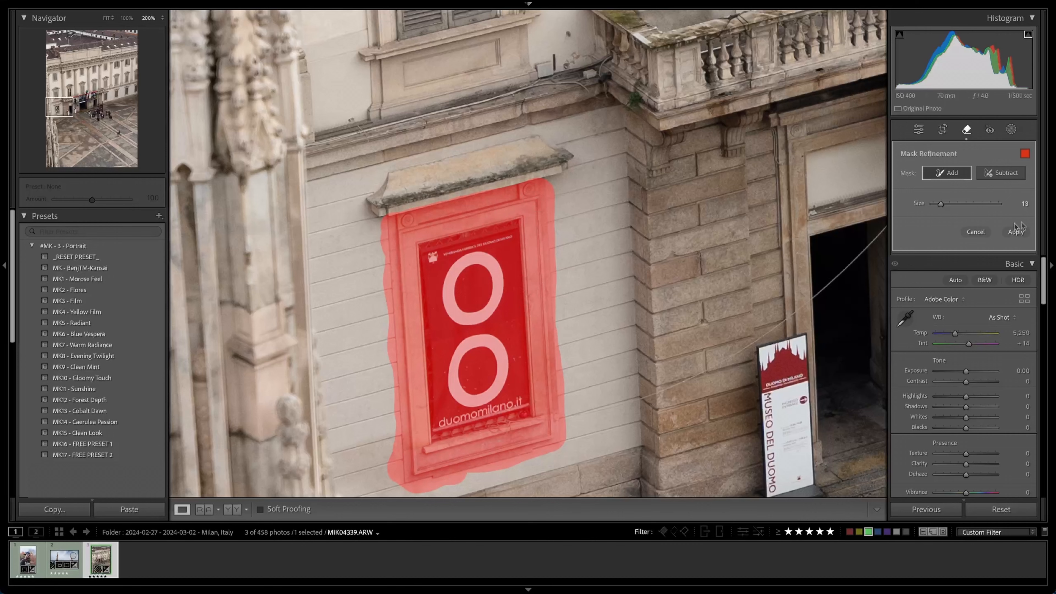
click(1026, 232)
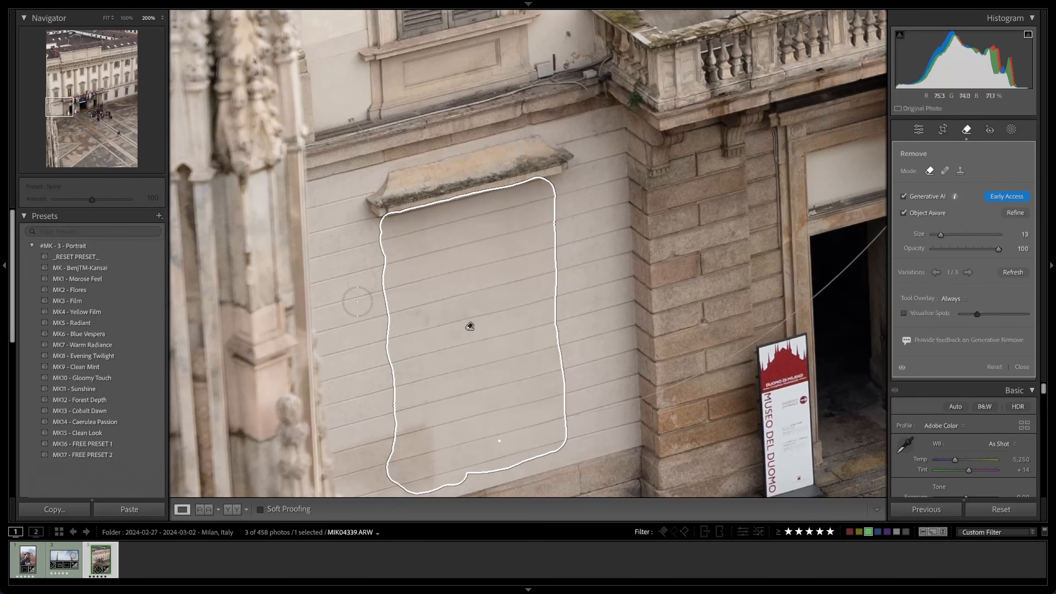
- Close the Remove tool and examine the wall where the poster was, both up close and in the full photo
key(space)
key(q)
drag(493, 252, 538, 404)
drag(442, 116, 475, 335)
drag(625, 281, 507, 108)
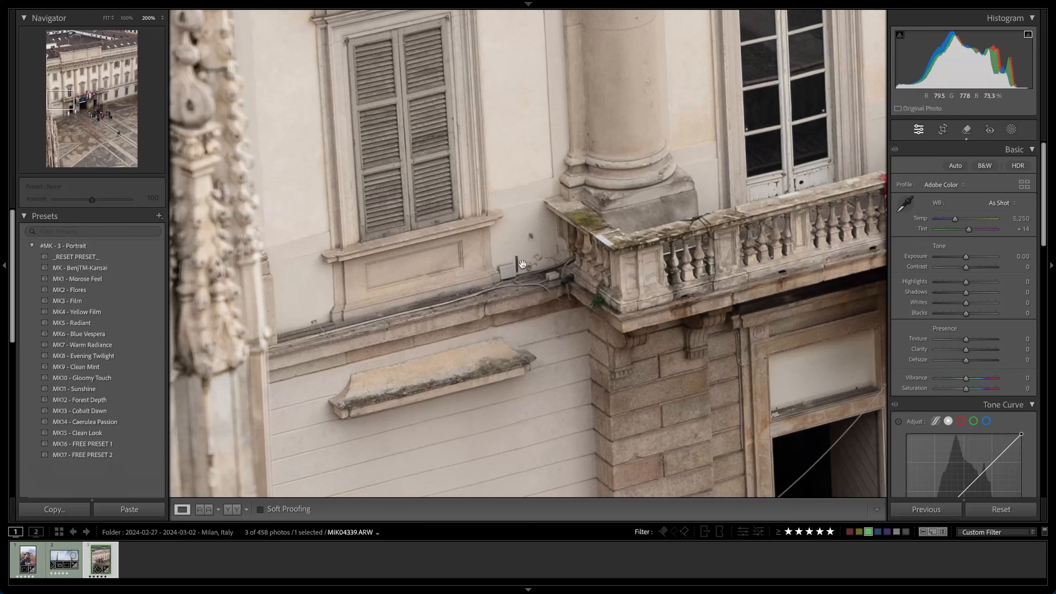
drag(516, 267, 517, 162)
key(super+minus)
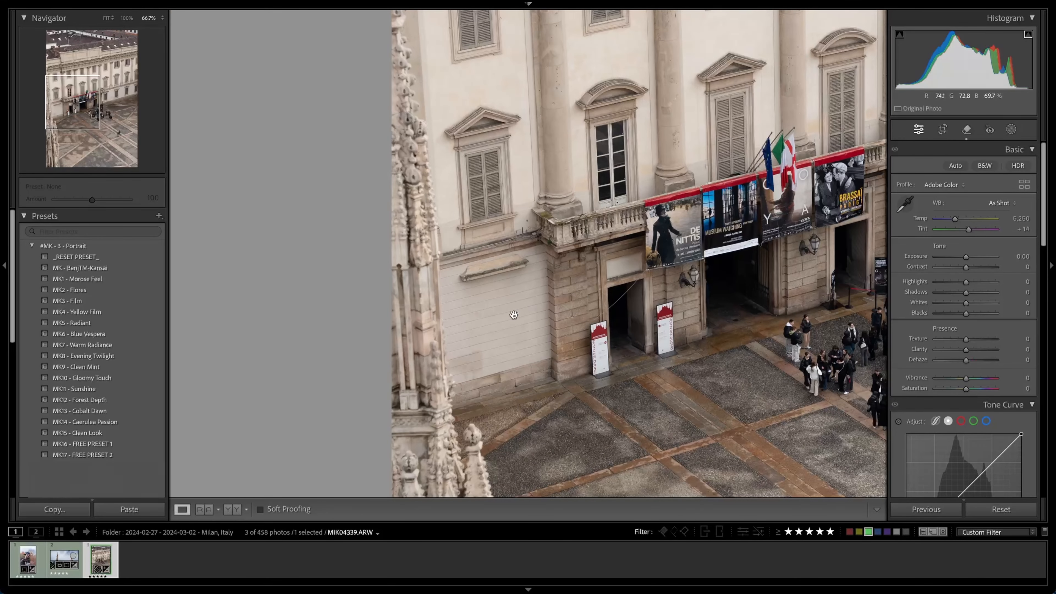
key(super+minus)
key(super+minus)
key(super+minus)
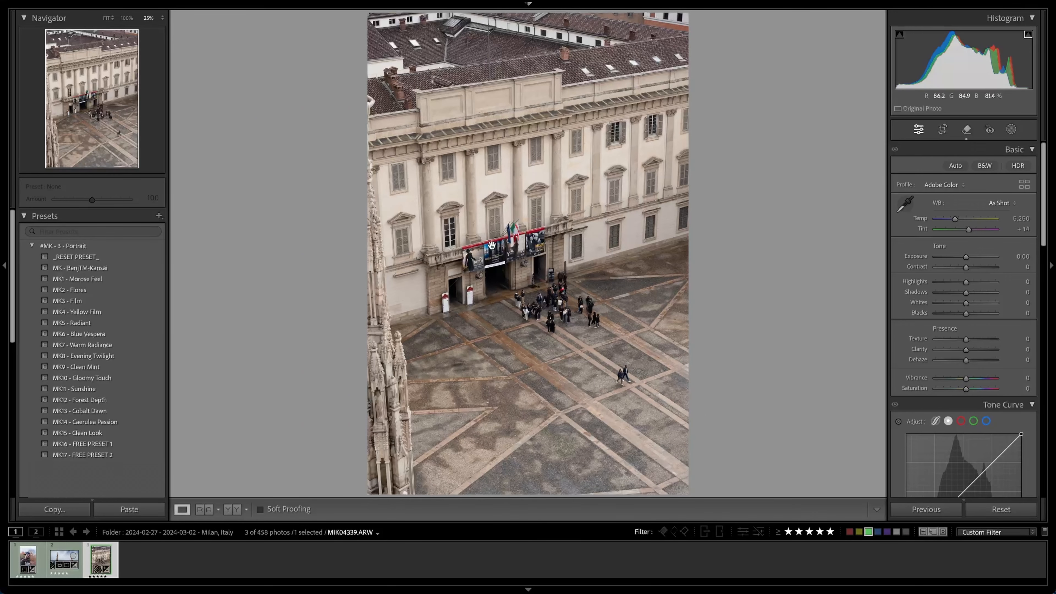
- Compare the whole square photo before and after the removals
key(backslash)
key(backslash)
key(backslash)
click(610, 277)
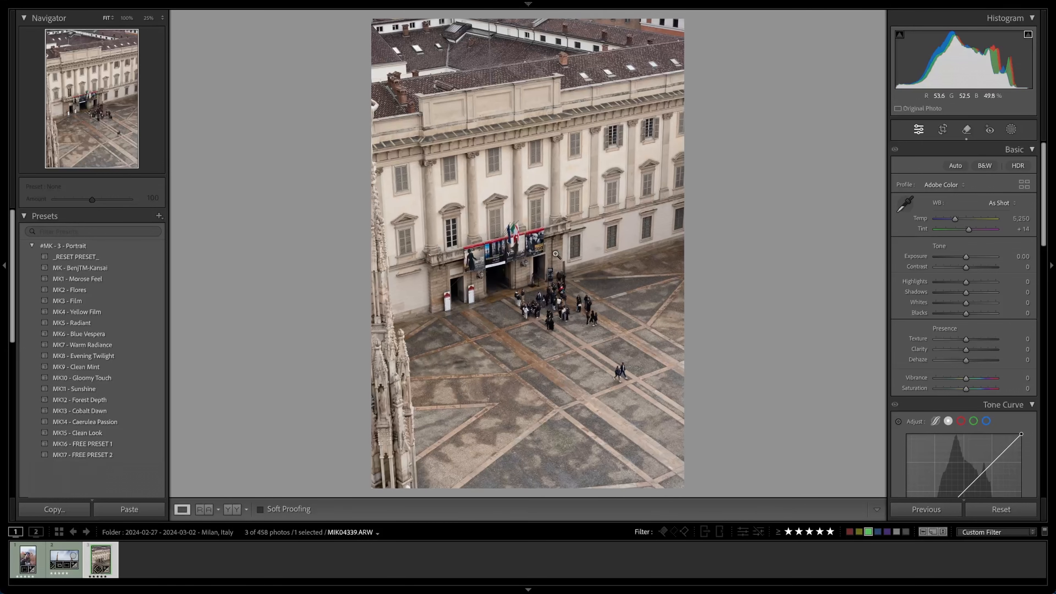
key(backslash)
key(backslash)
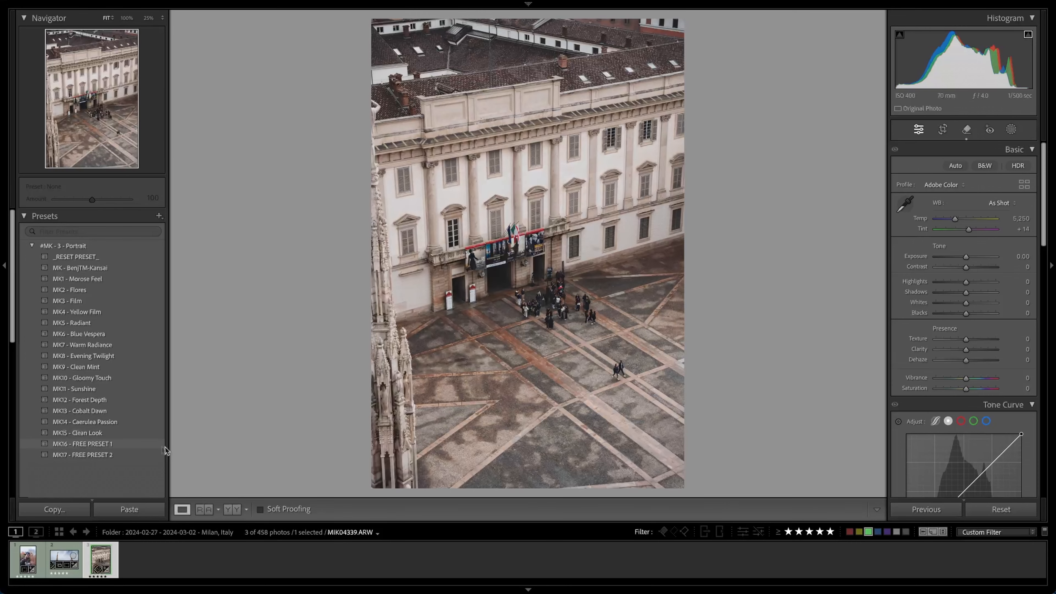
- Apply the MK16 - FREE PRESET 1 preset and fine-tune it with more exposure, adjusted clarity and a post-crop vignette amount of -8
click(121, 443)
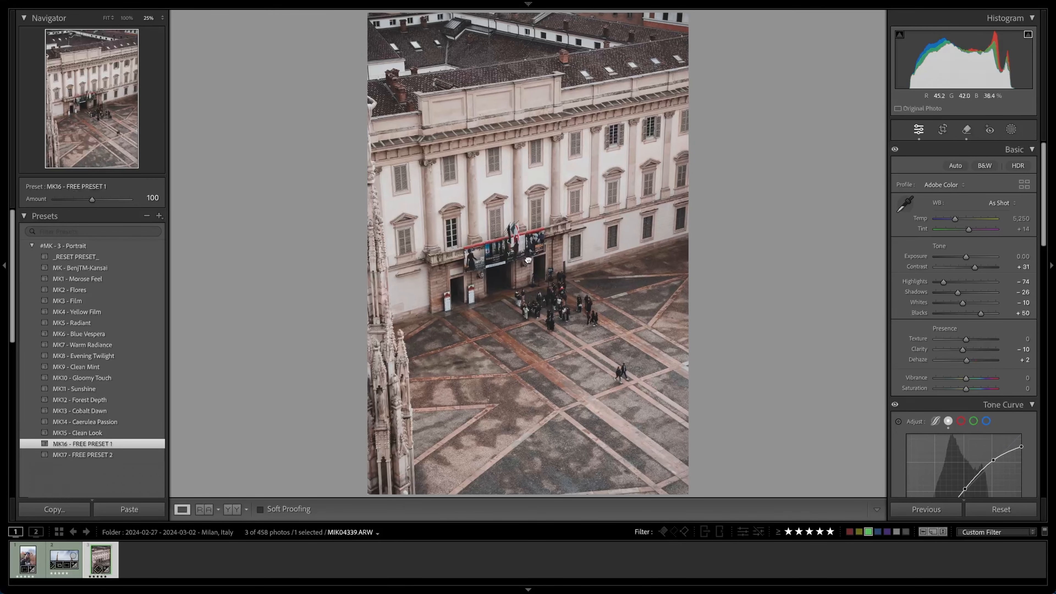
mouse_move(966, 256)
mouse_down()
mouse_move(949, 280)
mouse_move(933, 281)
mouse_move(955, 295)
mouse_move(980, 267)
mouse_up()
drag(962, 349, 961, 351)
scroll(958, 358, down, 10)
drag(969, 232, 963, 233)
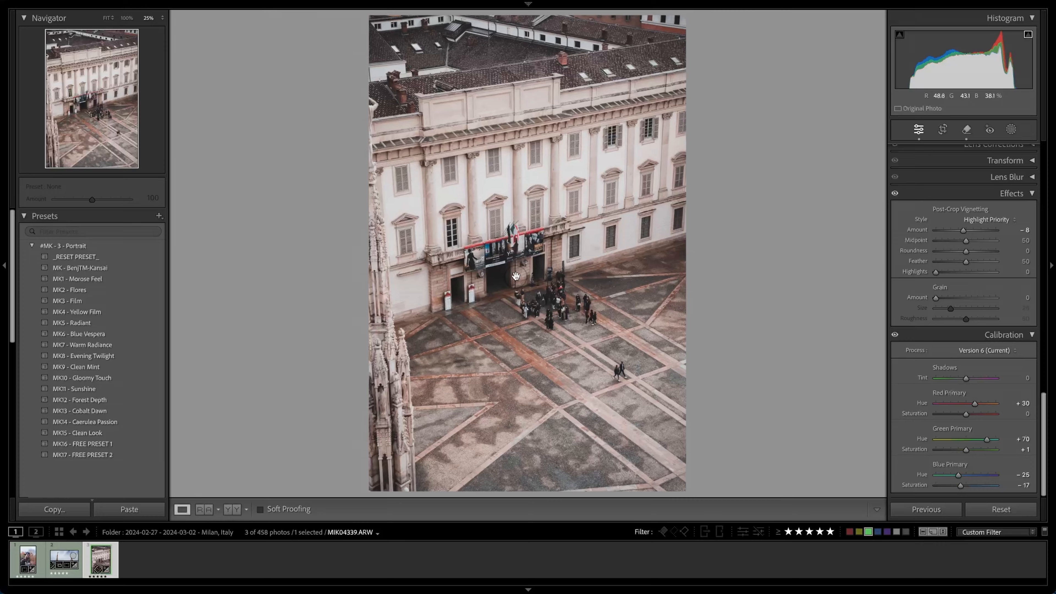
- Examine the graded photo around the entrance and the former car spot, and compare it with the original
key(super+equal)
key(super+equal)
key(super+equal)
key(super+equal)
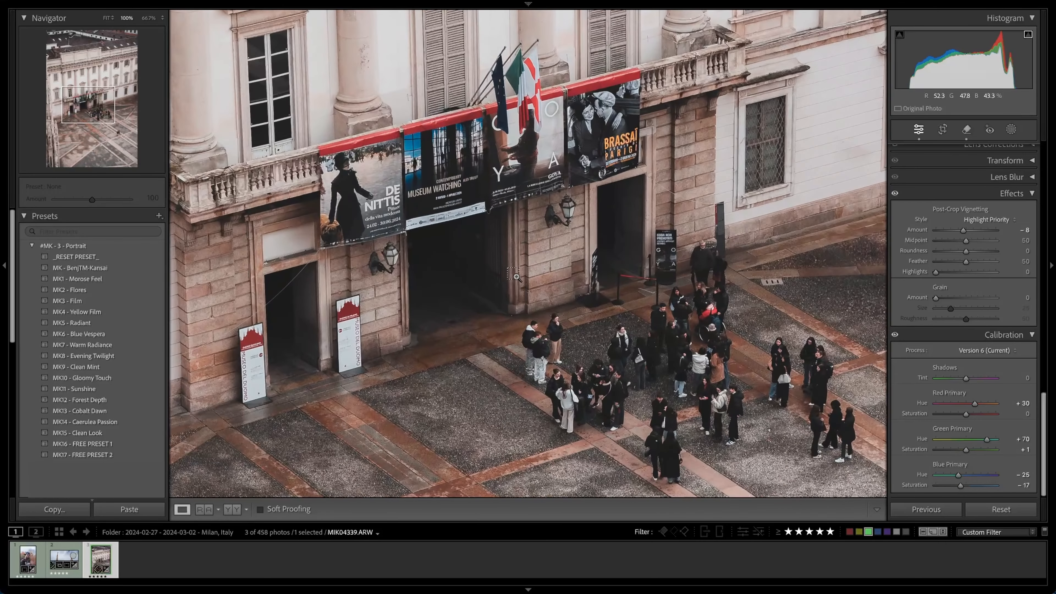
click(516, 276)
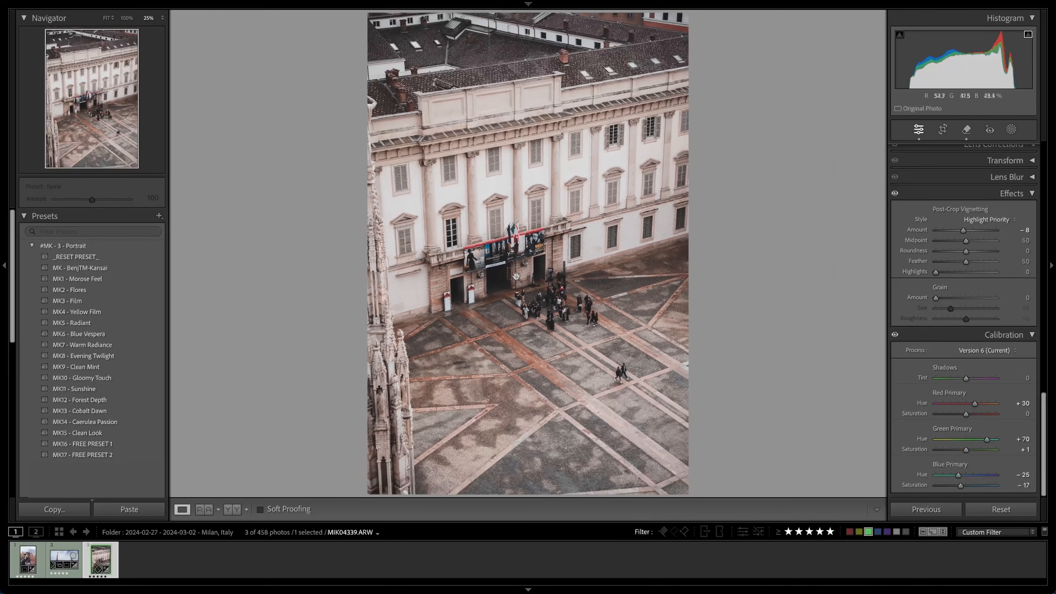
key(backslash)
key(backslash)
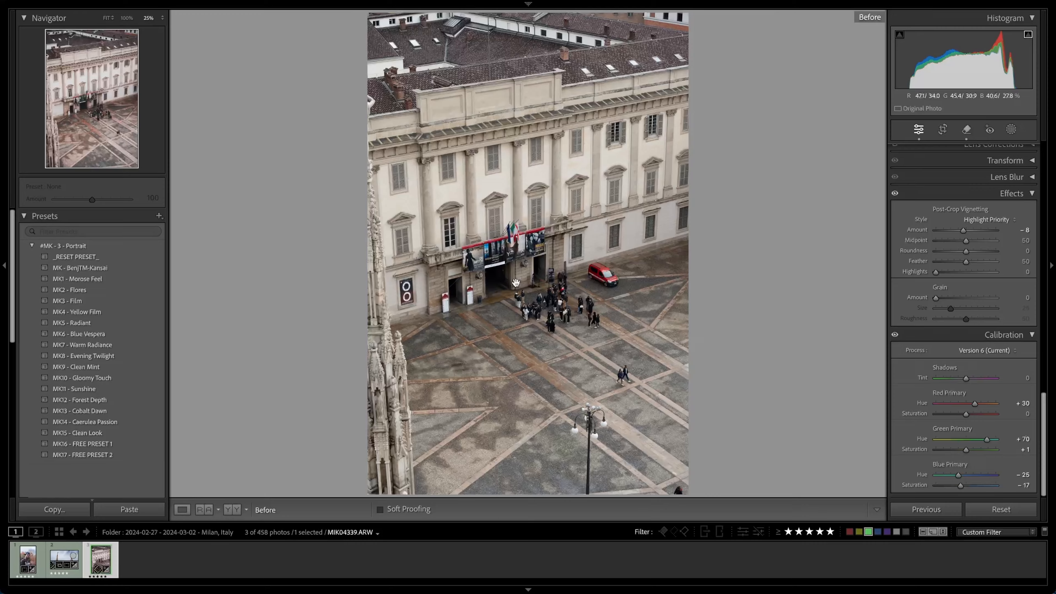
drag(625, 277, 292, 314)
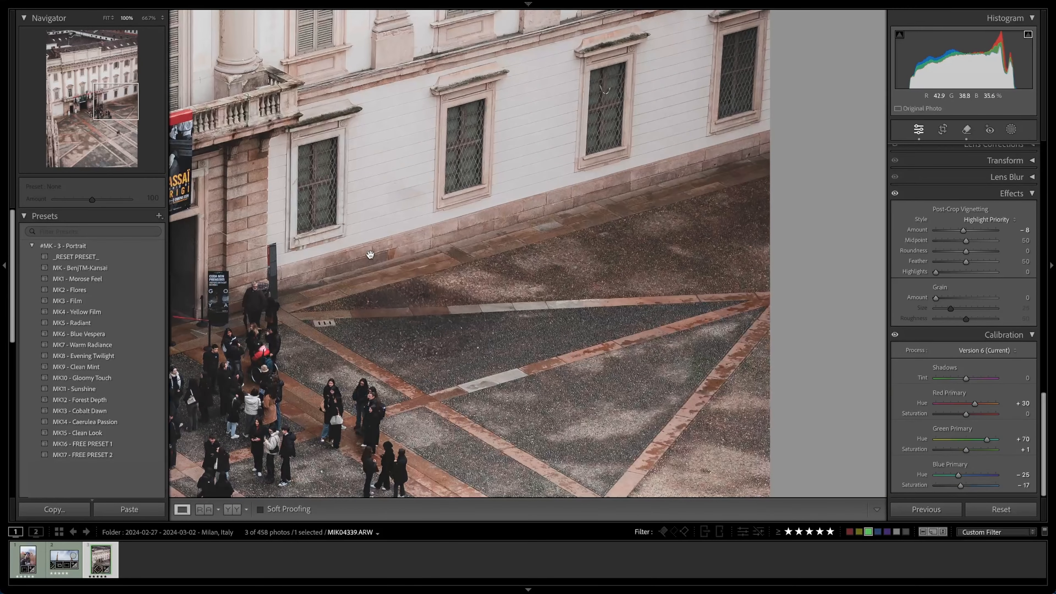
drag(370, 255, 465, 224)
drag(417, 374, 461, 287)
click(417, 377)
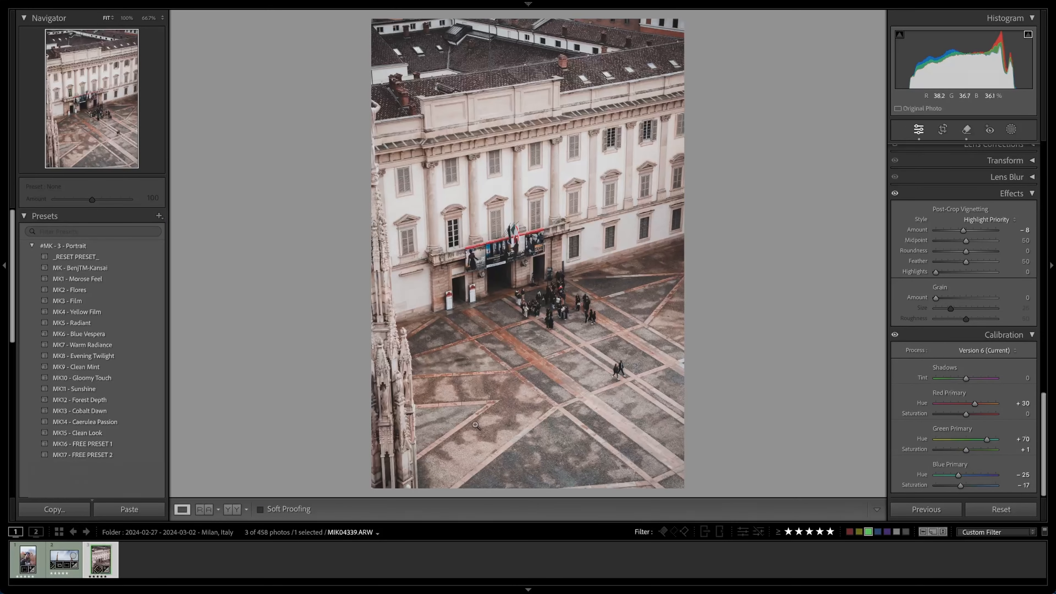
- Switch to the cathedral spires photo MIK04312.ARW, compare its before and after, and reset its edits
click(63, 559)
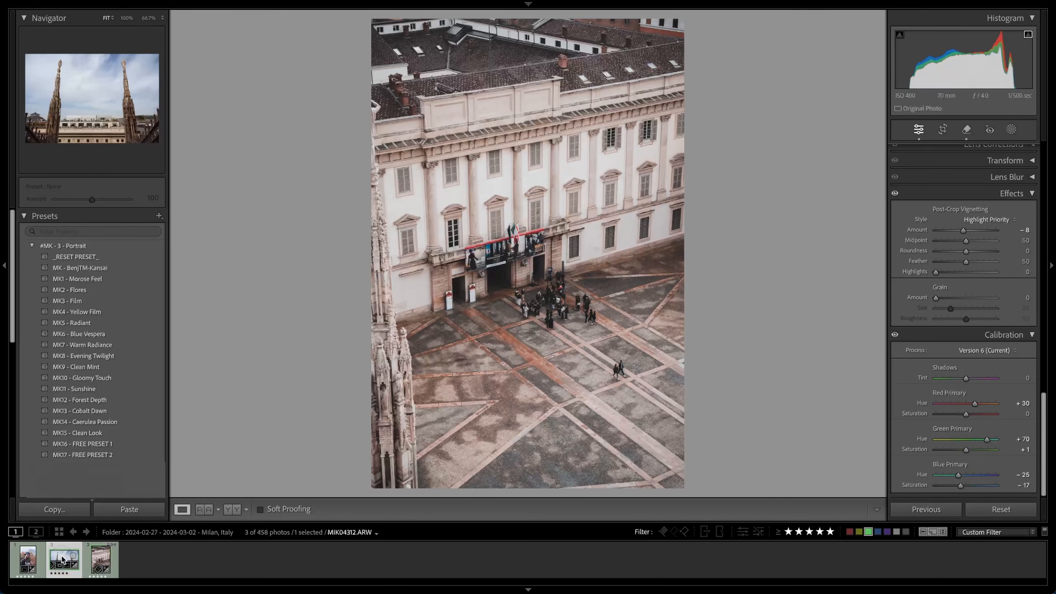
key(backslash)
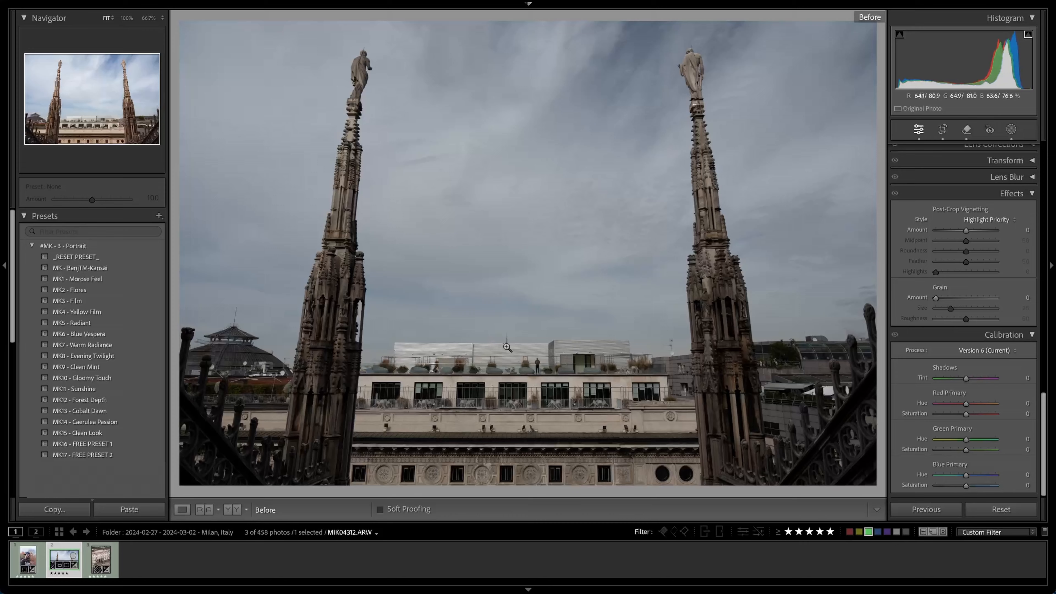
key(backslash)
right_click(58, 555)
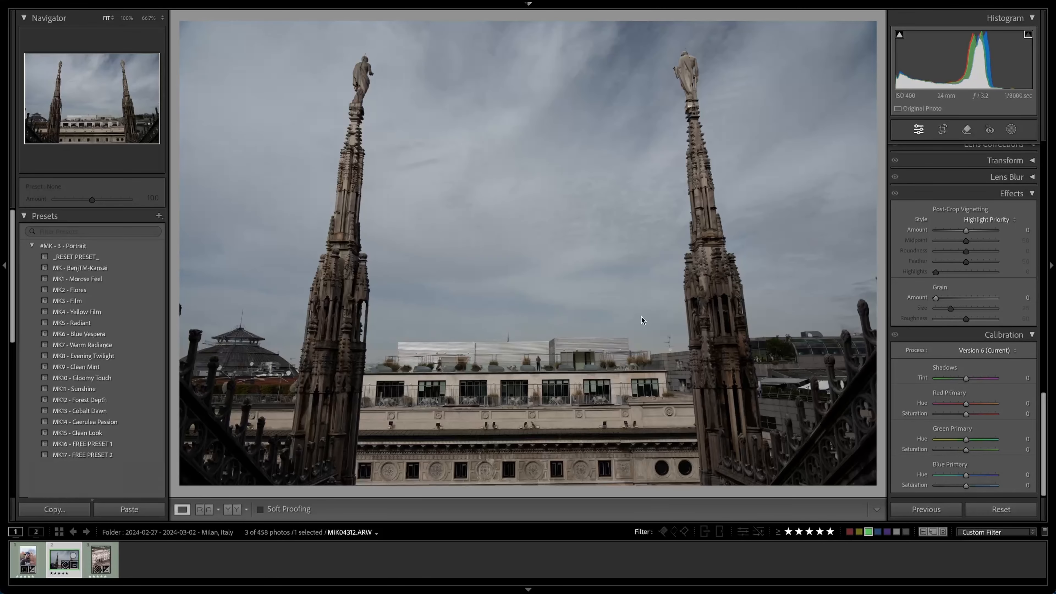
- Clone clear sky over the thin antenna on the corrugated rooftop building at size 13, feather 32 and opacity 100
click(642, 320)
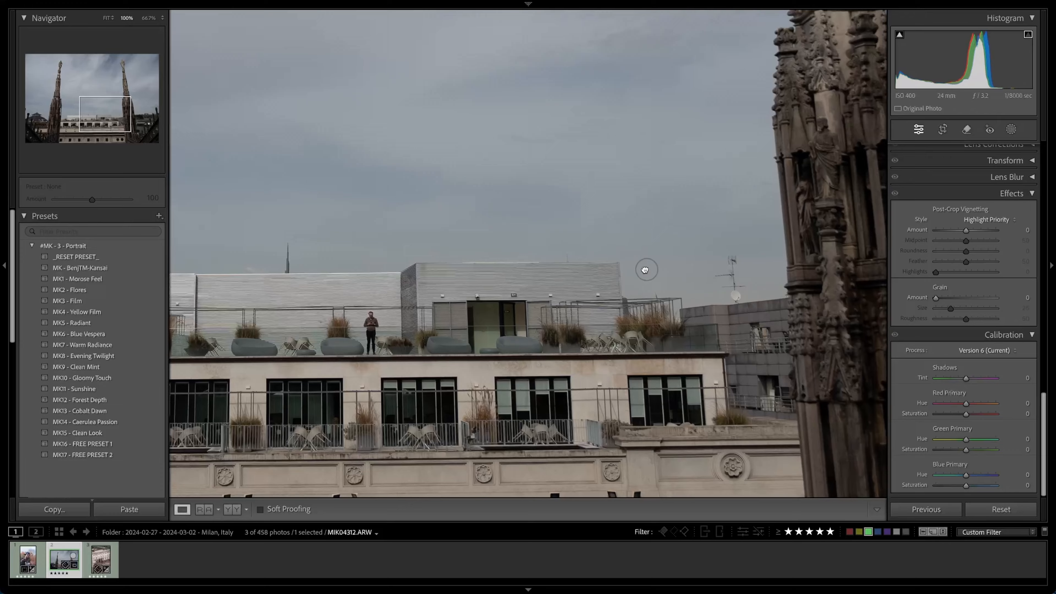
drag(645, 269, 497, 285)
drag(382, 276, 524, 305)
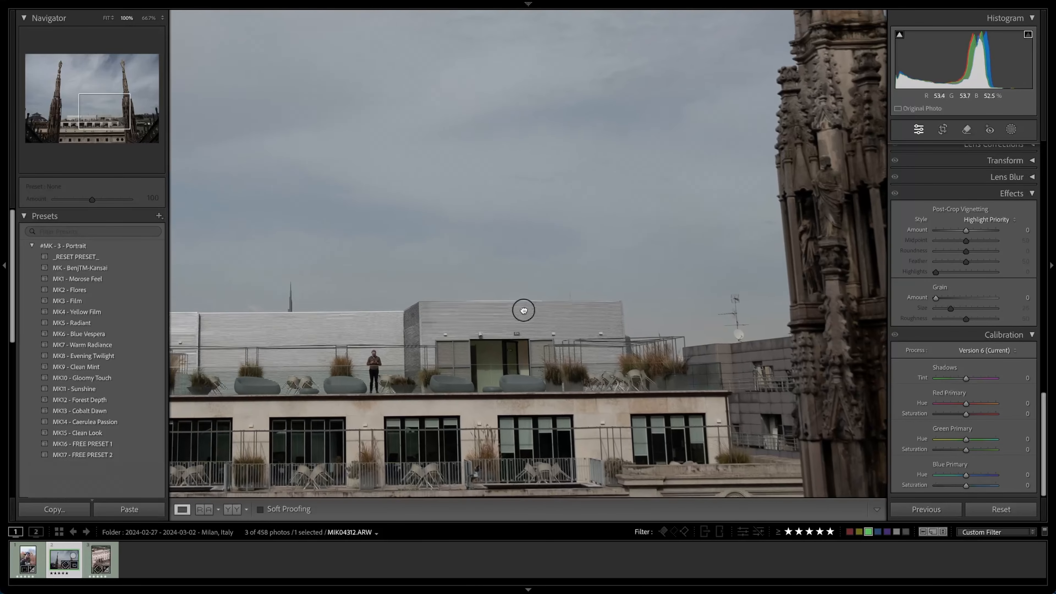
key(super+equal)
key(super+equal)
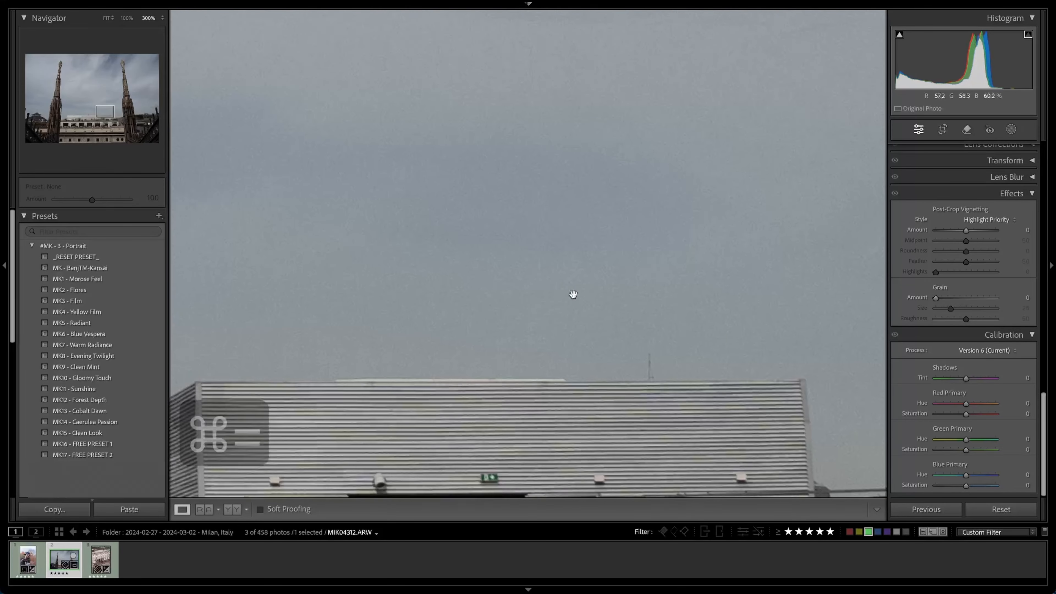
drag(738, 359, 515, 257)
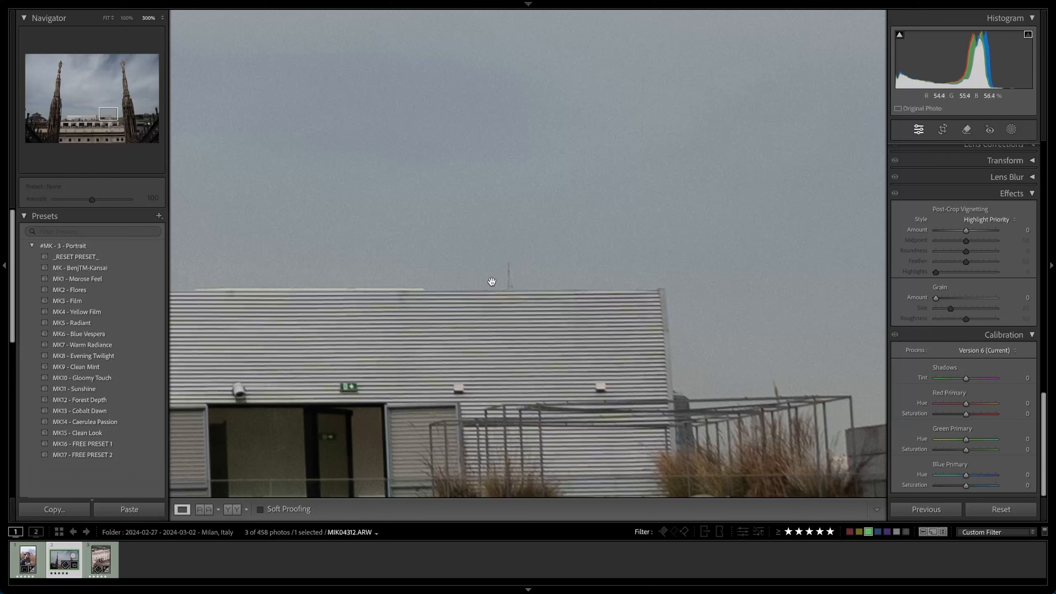
click(966, 129)
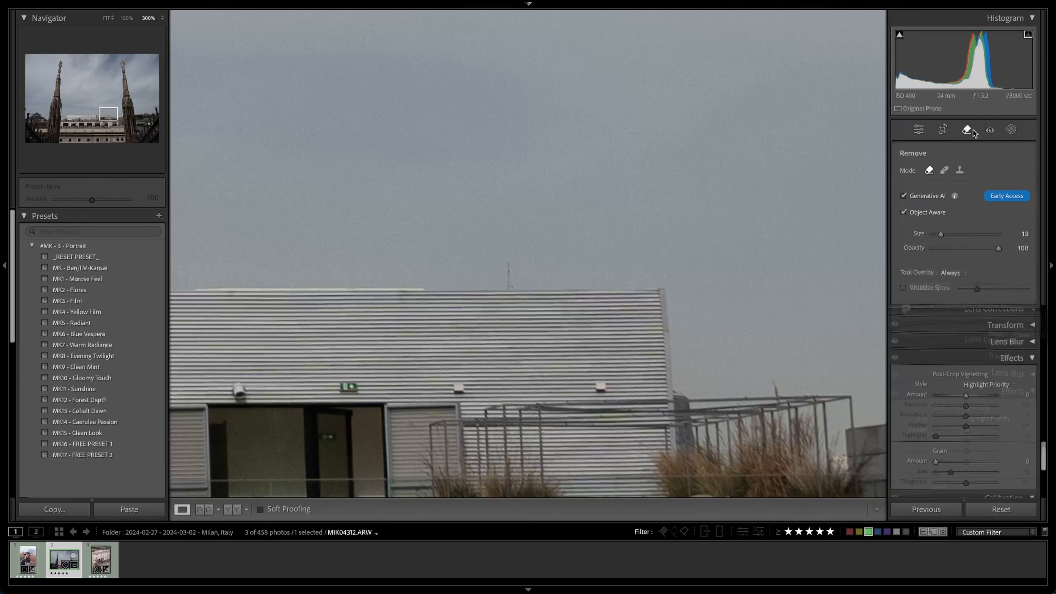
click(958, 172)
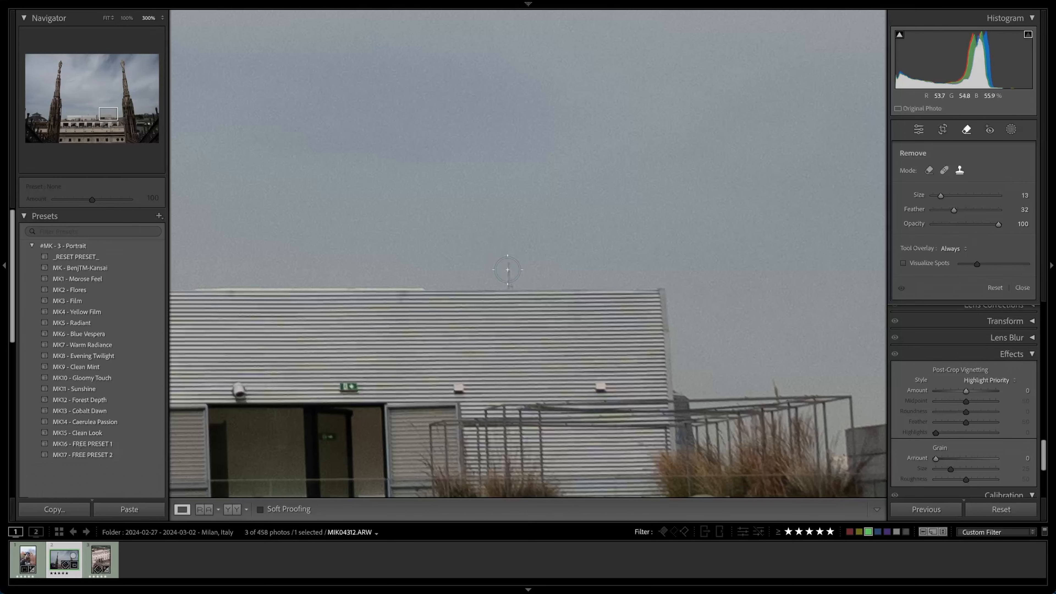
mouse_move(507, 270)
mouse_down()
mouse_move(541, 262)
mouse_move(532, 338)
mouse_move(416, 302)
mouse_move(391, 271)
mouse_move(537, 283)
mouse_move(567, 274)
mouse_up()
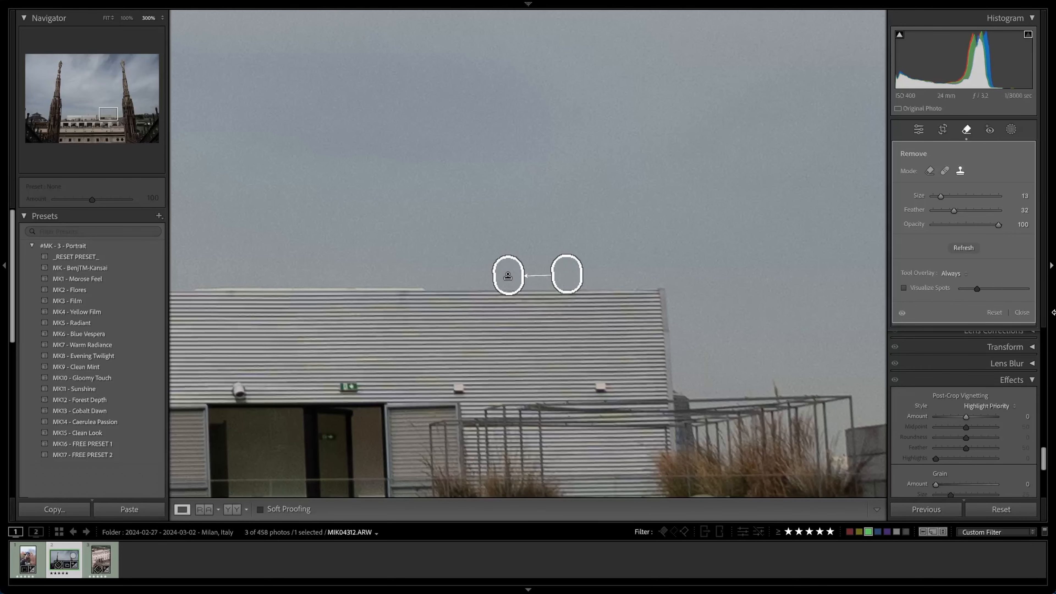
click(1022, 313)
- Clone clear sky over the distant skyscraper above the corrugated rooftop at size 13, feather 32 and opacity 100, and inspect the roofline
drag(407, 266, 677, 271)
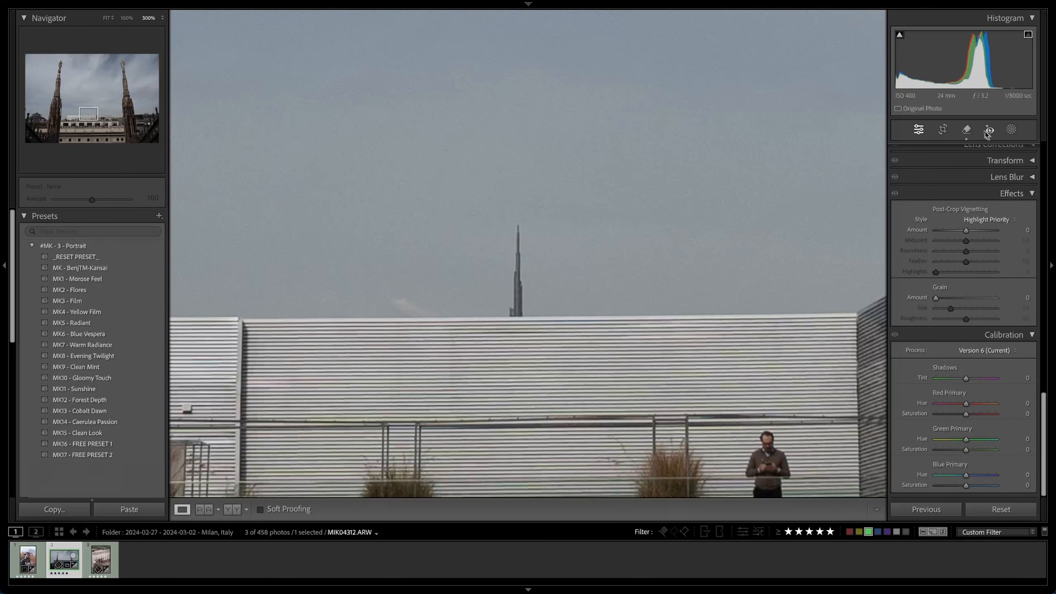
click(964, 131)
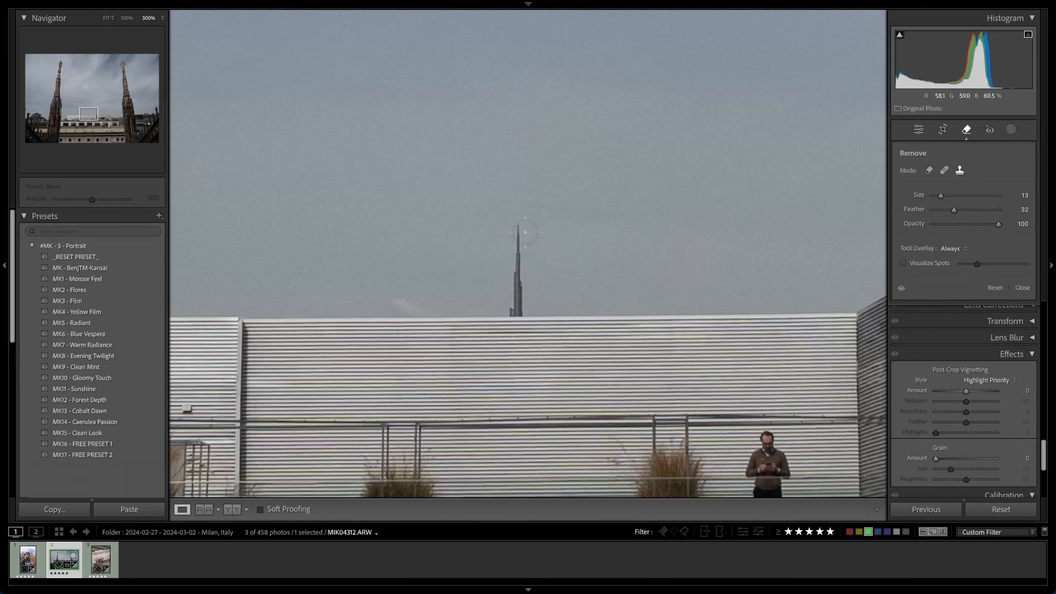
drag(515, 234, 513, 314)
mouse_move(483, 276)
mouse_down()
mouse_move(565, 276)
mouse_move(471, 276)
mouse_up()
key(super+z)
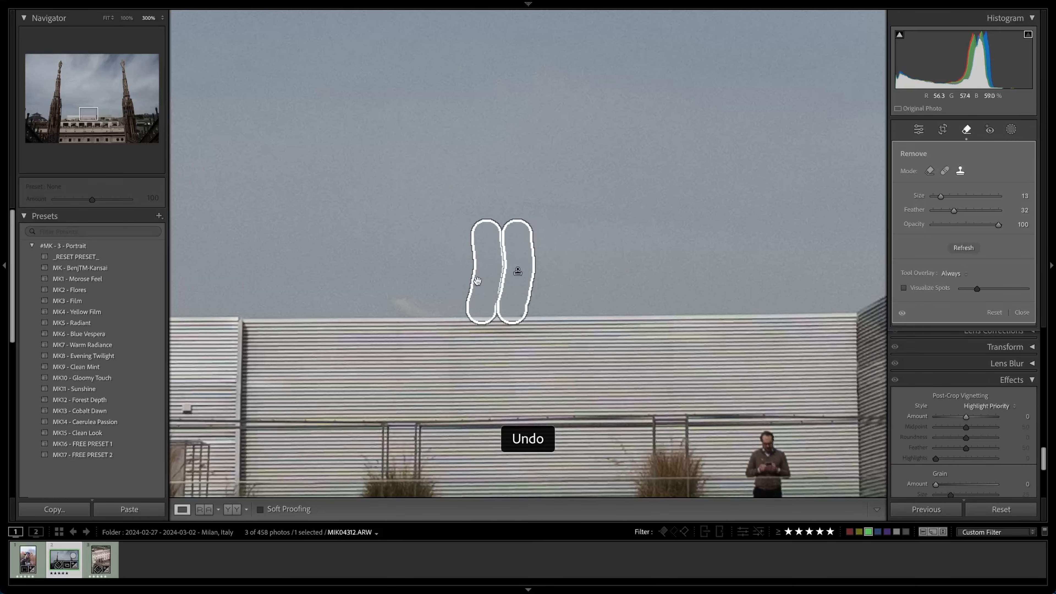
click(1021, 311)
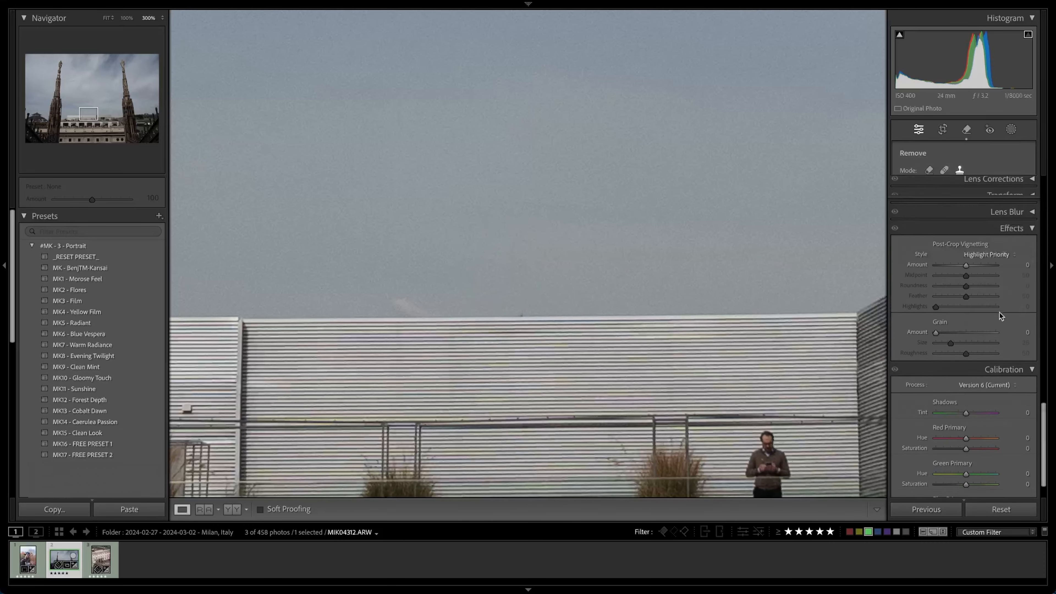
click(525, 328)
click(526, 328)
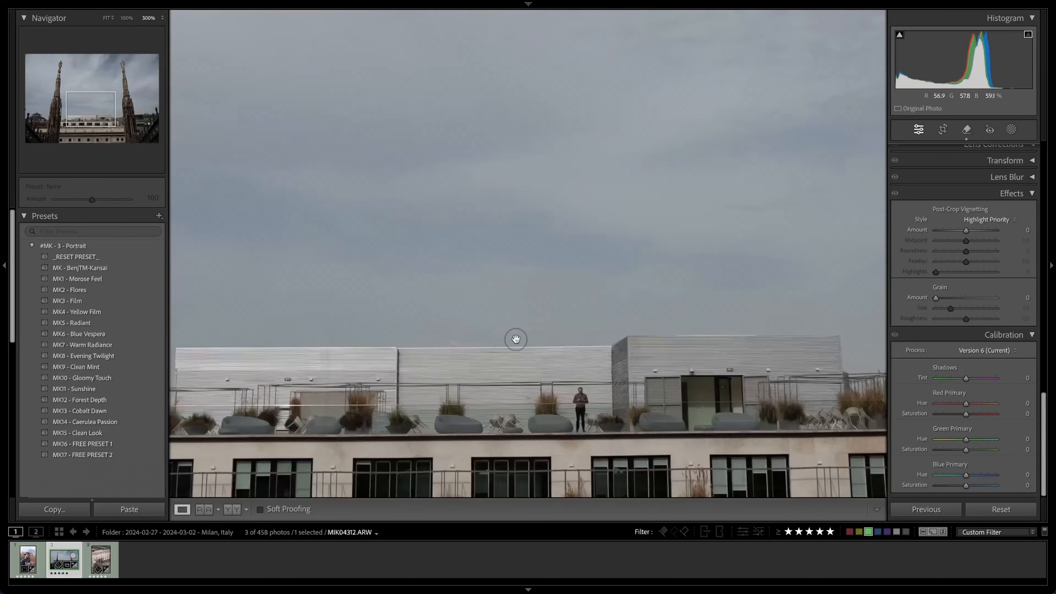
key(super+equal)
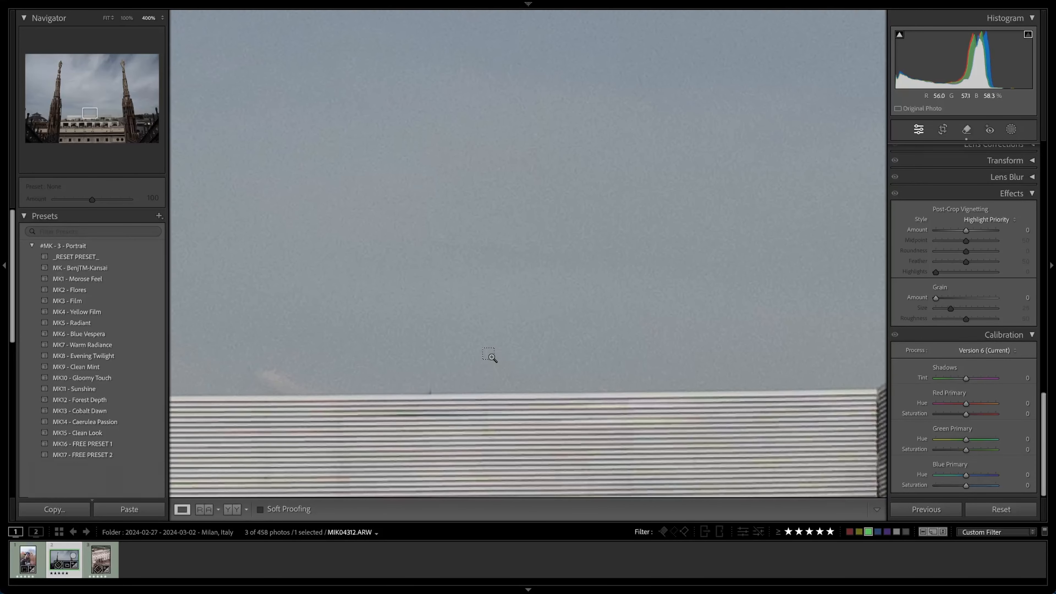
key(super+equal)
- Remove the ventilation duct and satellite dish from the glass roof with Generative AI off, size 14 and opacity 100, and refresh the fill
drag(459, 384, 590, 117)
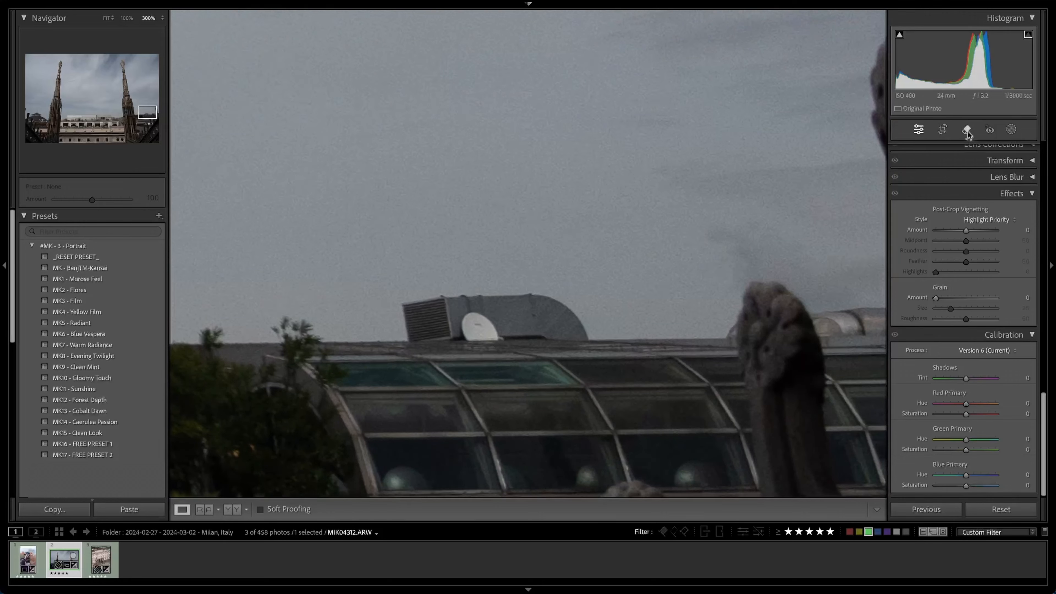
click(966, 130)
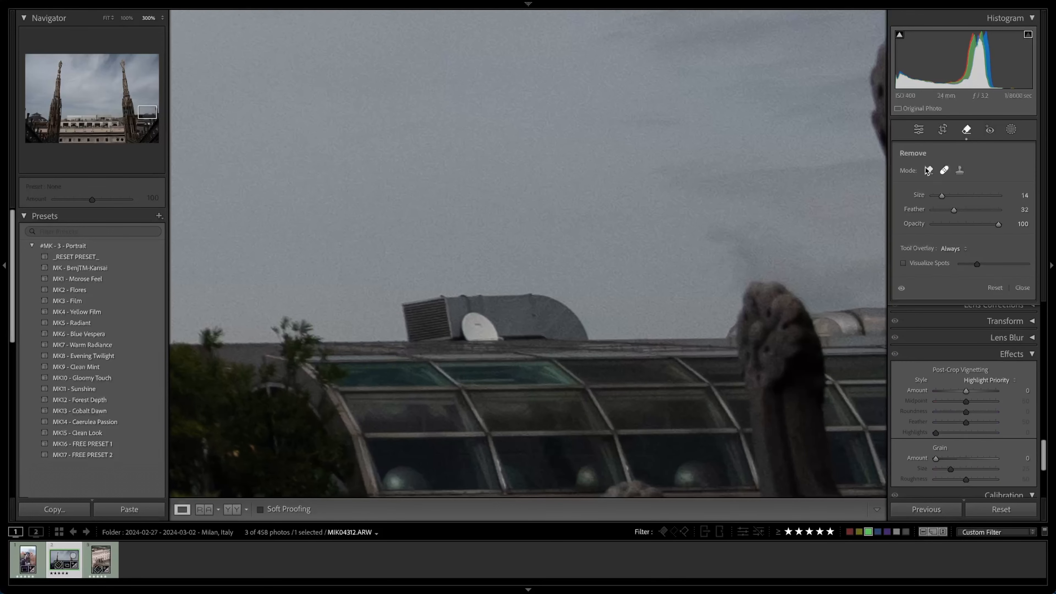
click(914, 196)
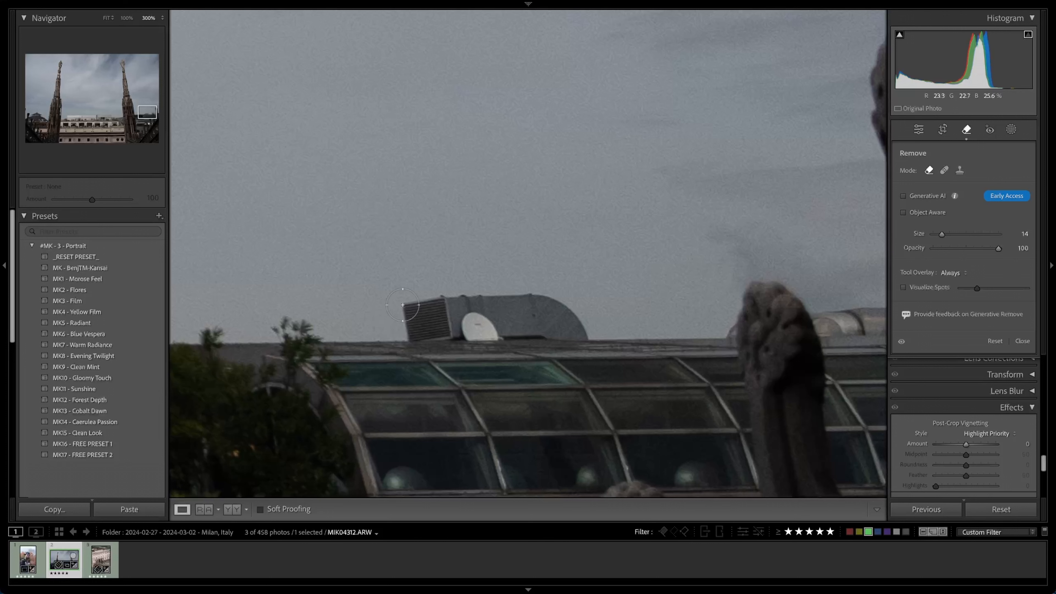
mouse_move(402, 305)
mouse_down()
mouse_move(426, 301)
mouse_move(579, 329)
mouse_move(410, 326)
mouse_move(439, 304)
mouse_move(519, 304)
mouse_up()
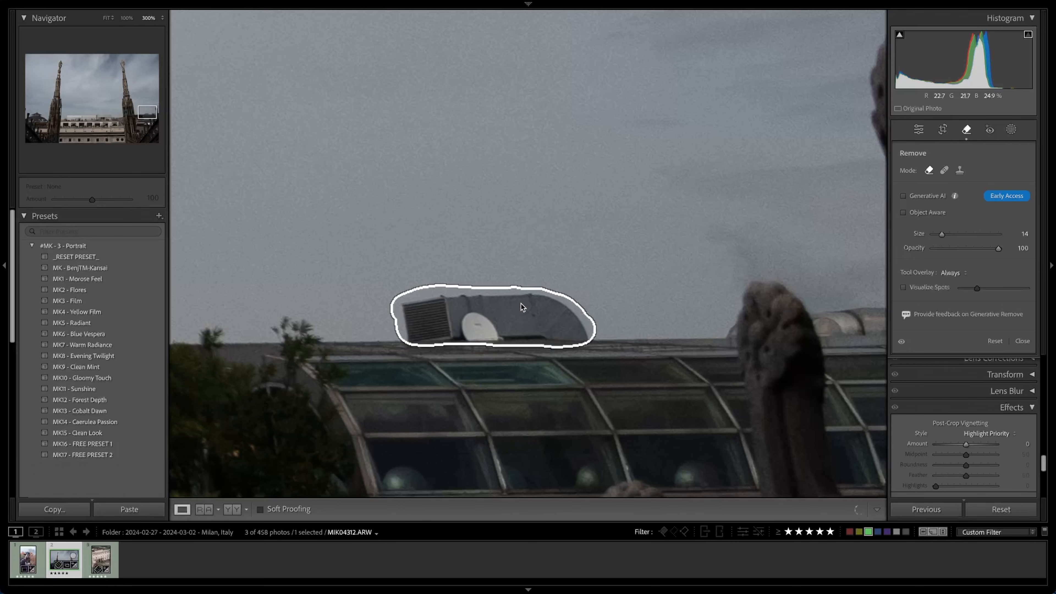
click(961, 274)
click(962, 275)
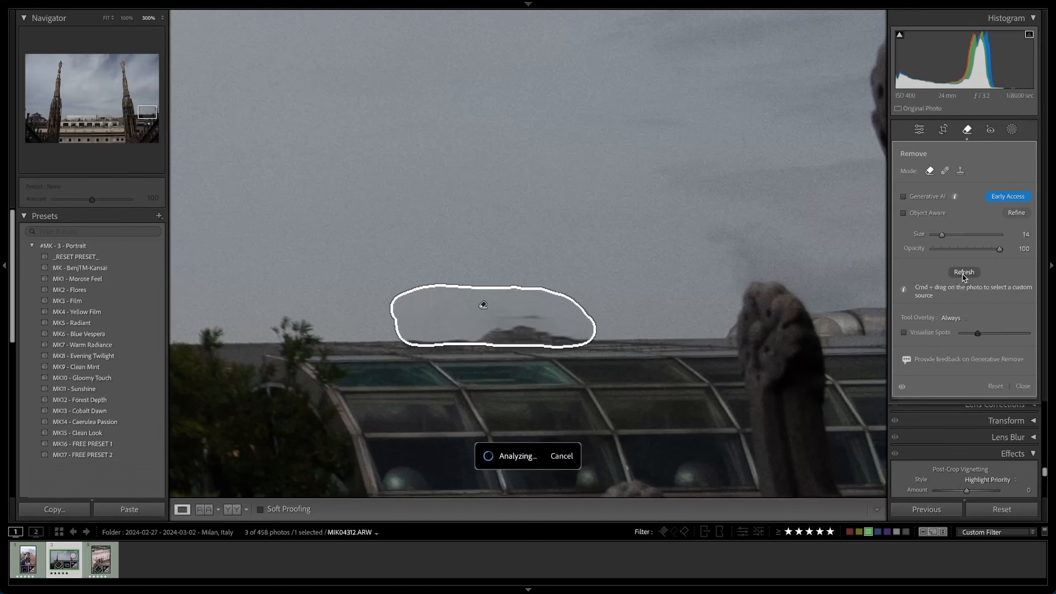
click(1021, 387)
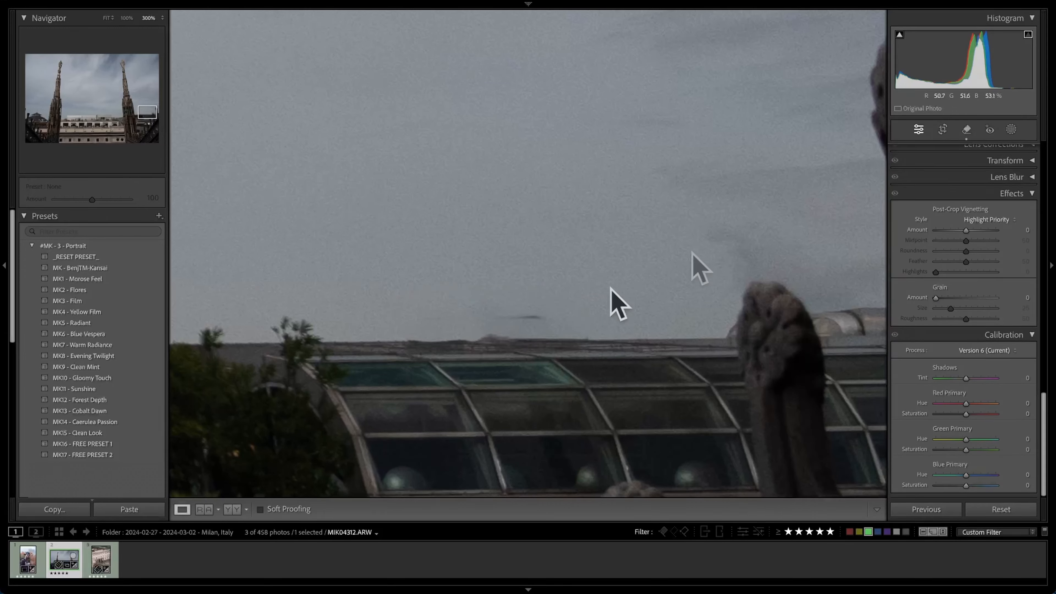
- Remove the leftover dark smudge and the uneven roof edge above the glass roof at size 10, and refresh the roof-edge fill
click(965, 129)
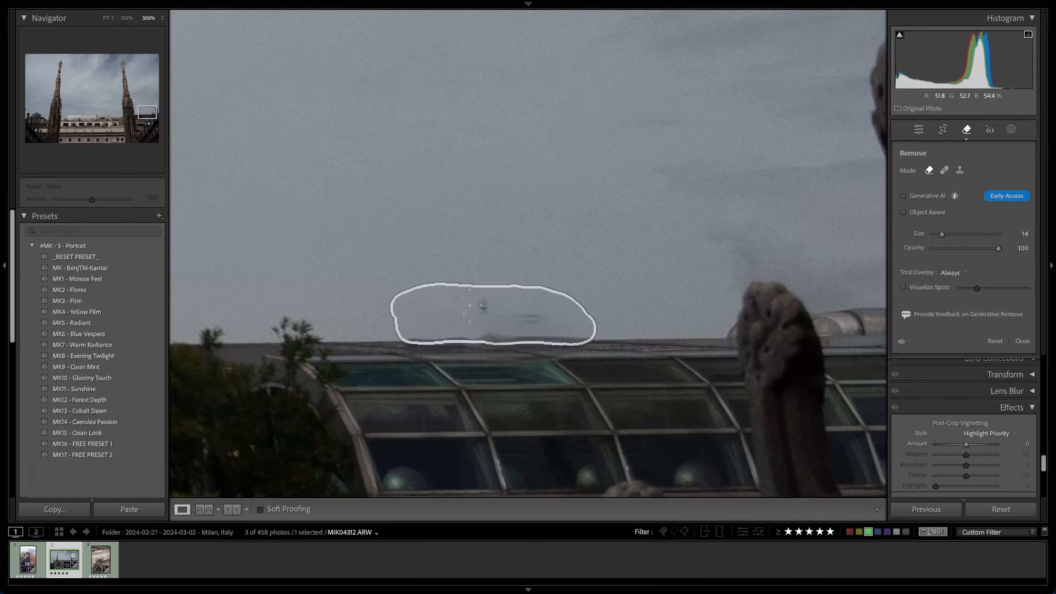
drag(541, 314, 488, 318)
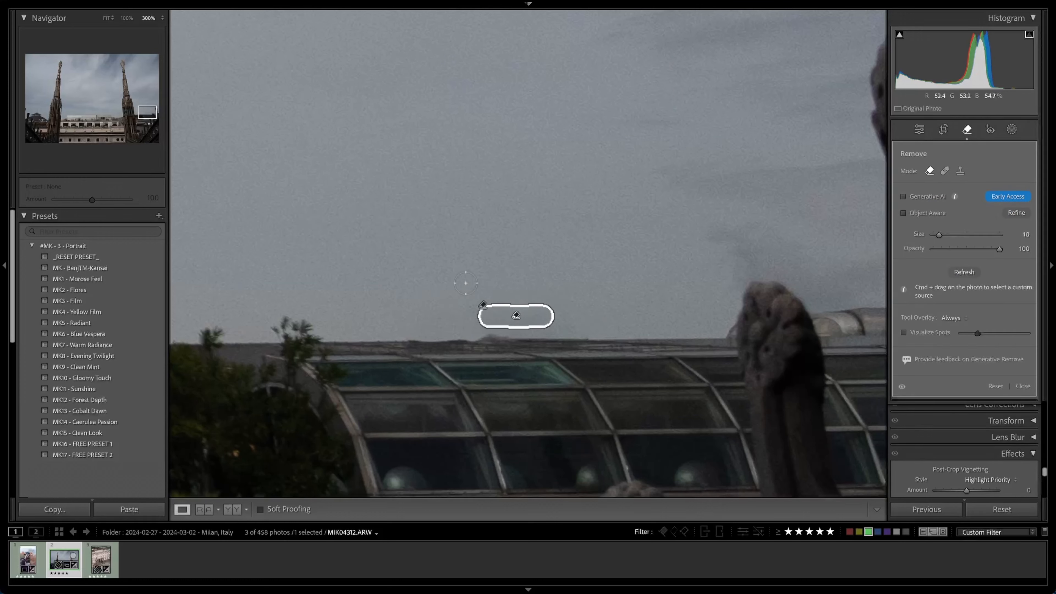
drag(598, 337, 403, 339)
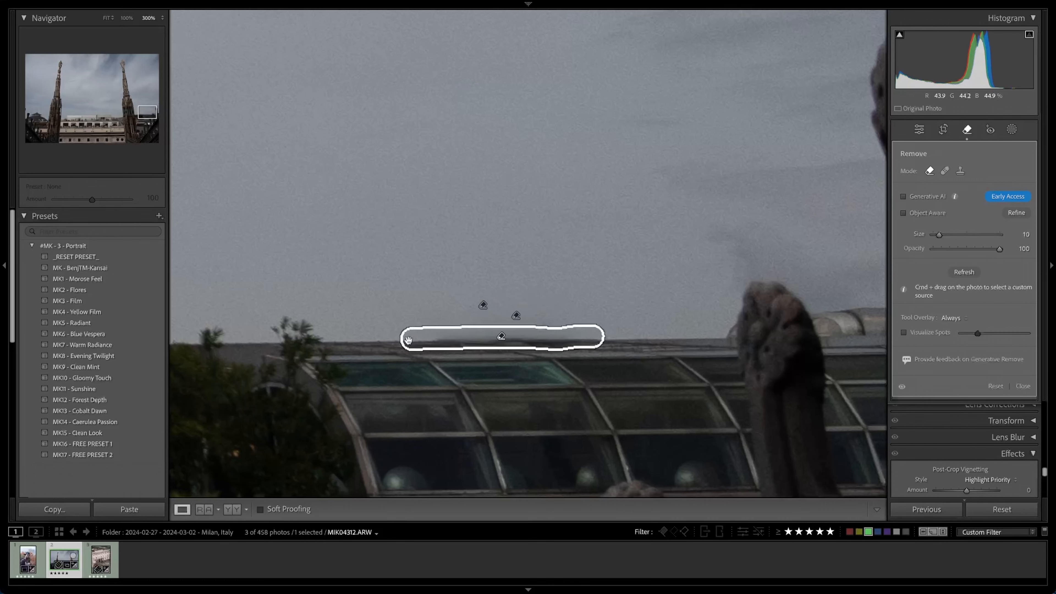
click(970, 272)
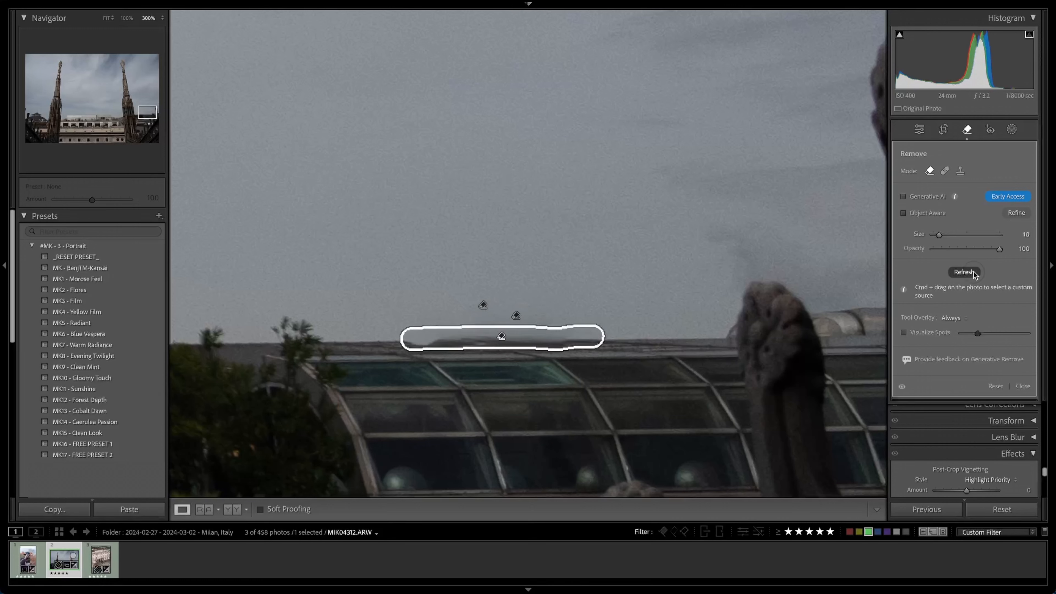
key(q)
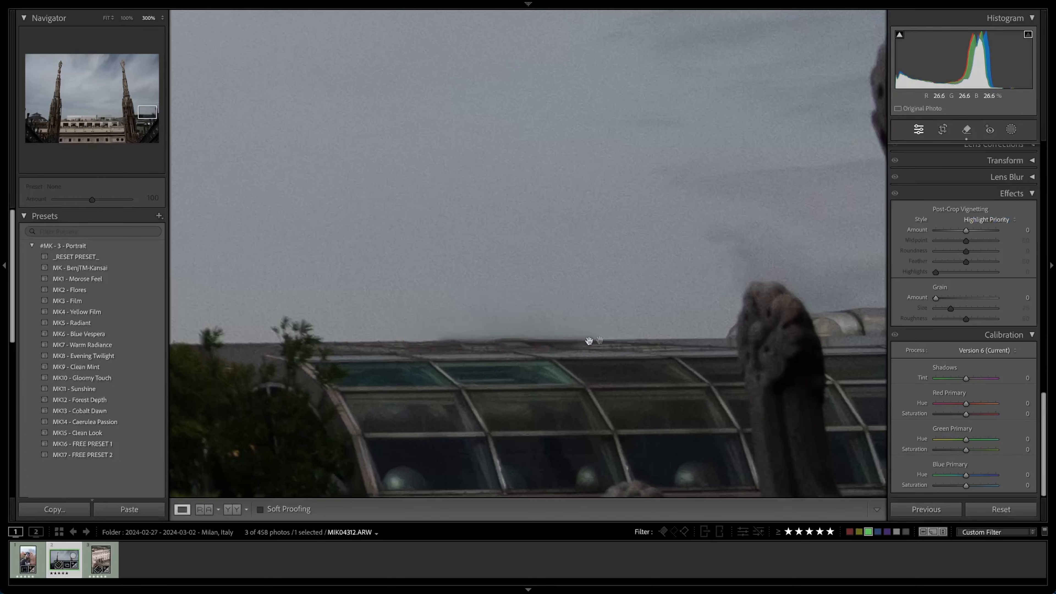
- Regenerate the roof-edge removal above the glass roof with Generative AI, and compare the area with the original
click(965, 129)
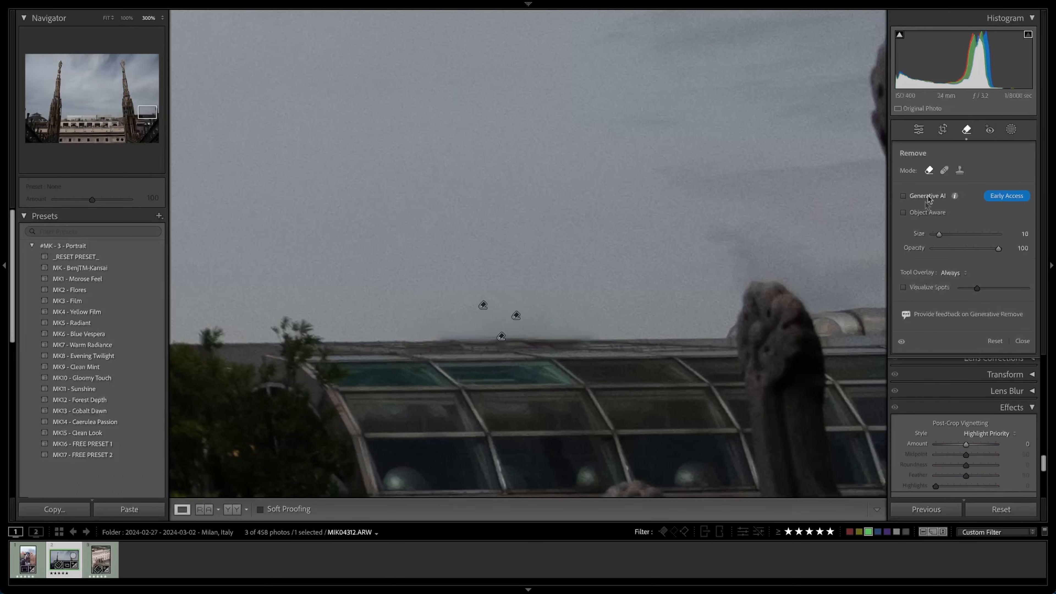
click(501, 336)
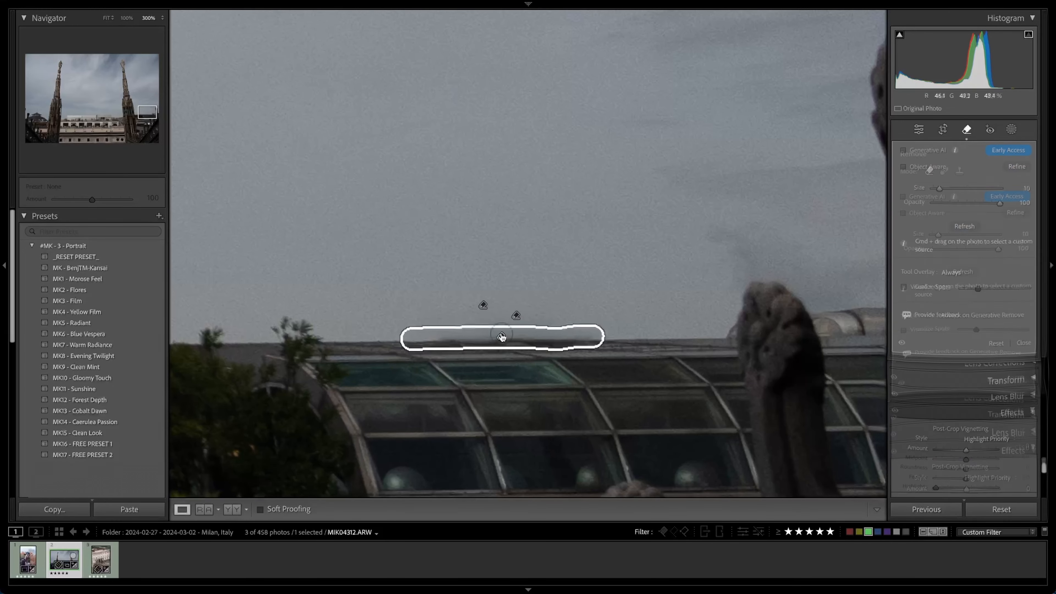
click(903, 196)
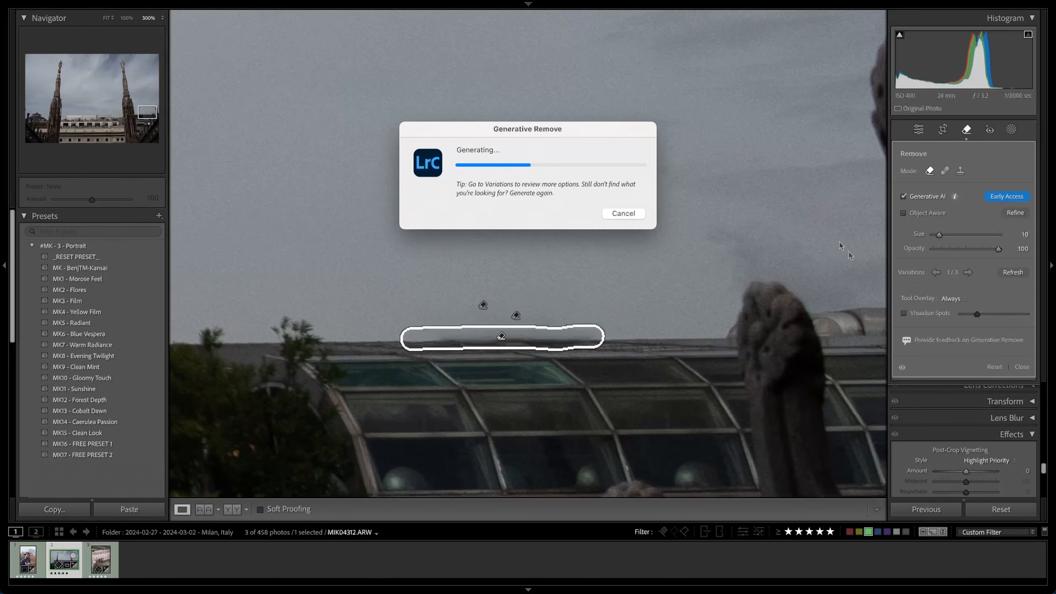
click(1022, 364)
key(backslash)
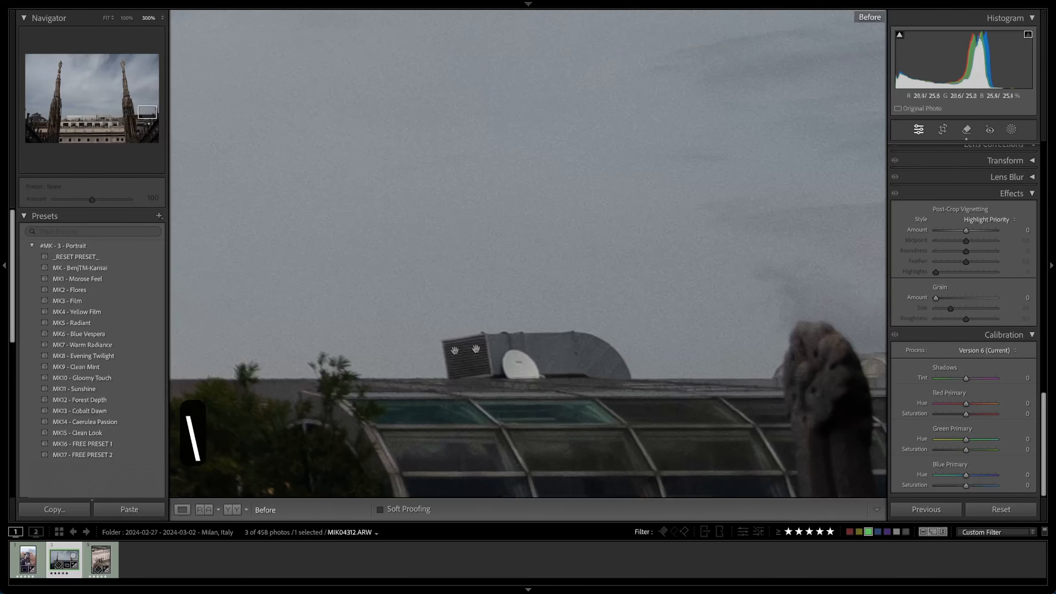
key(backslash)
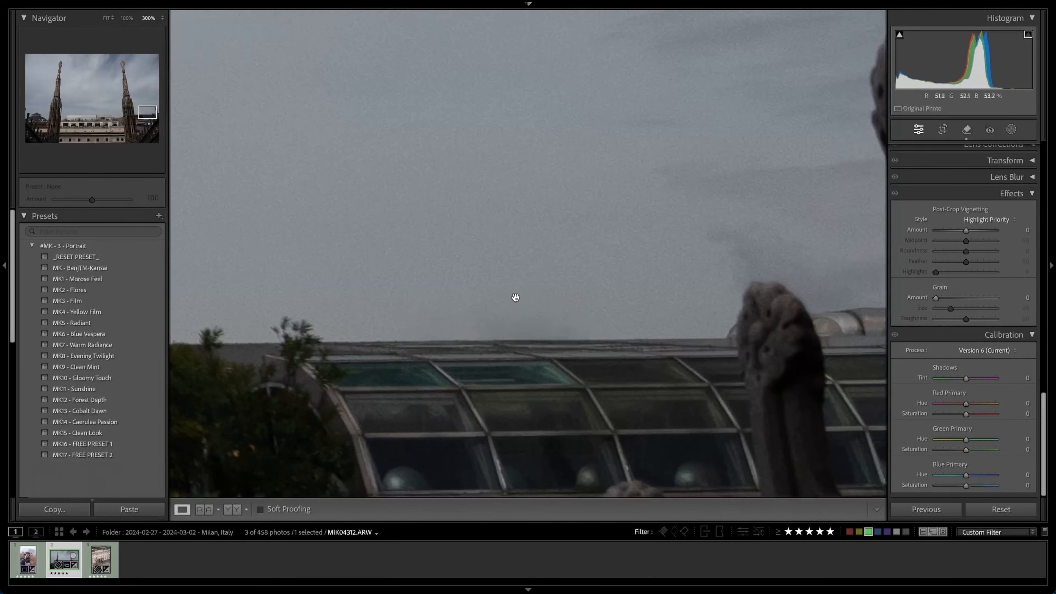
- Remove the dark stone fragment cut off by the photo's right edge at size 10 and opacity 100 with Generative AI off
key(super+minus)
key(super+minus)
key(super+minus)
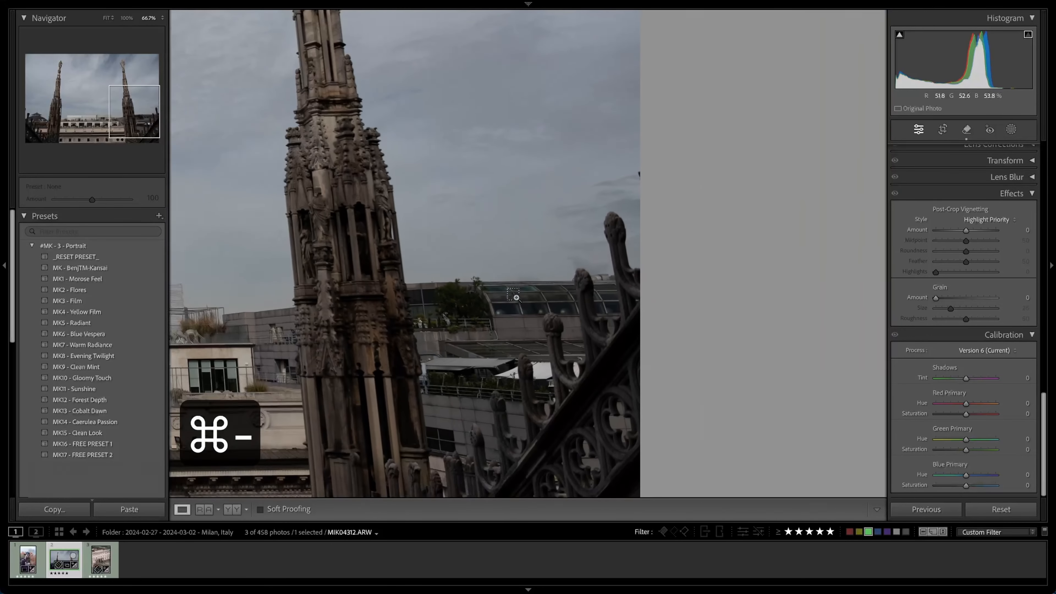
drag(637, 171, 582, 231)
key(super+equal)
key(super+equal)
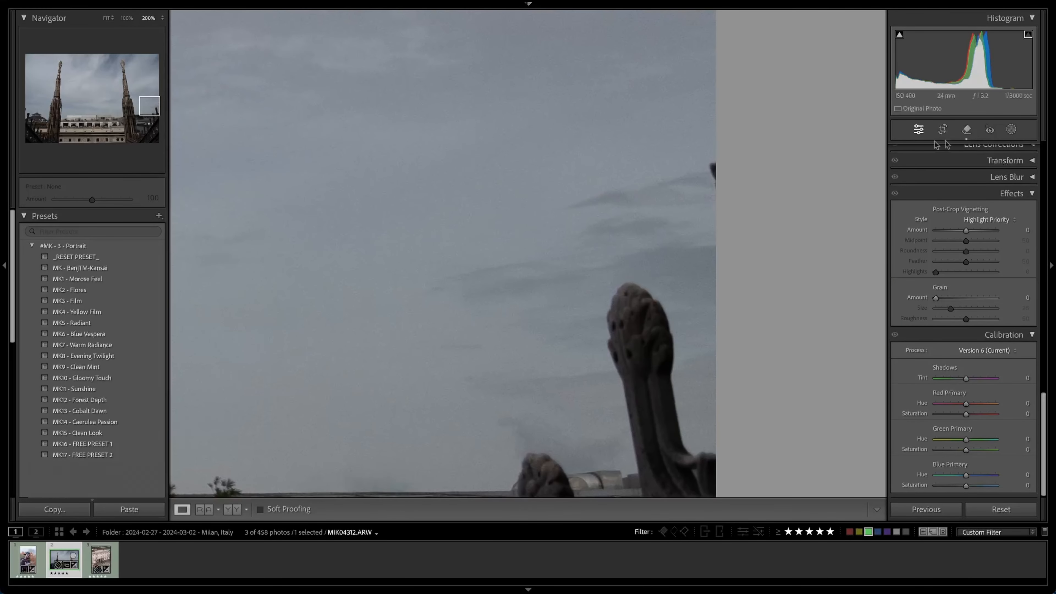
click(945, 129)
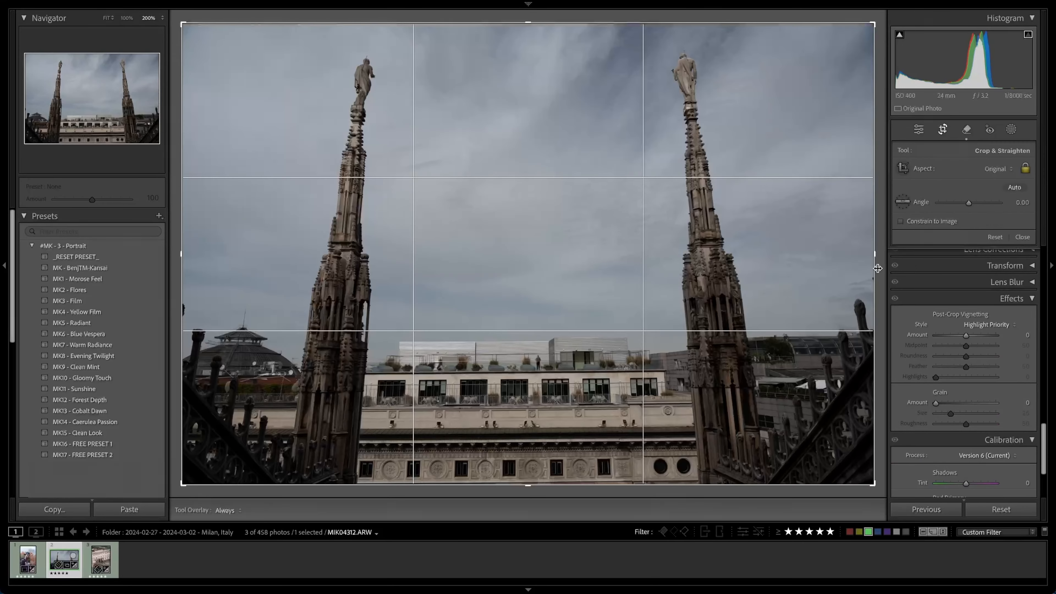
key(q)
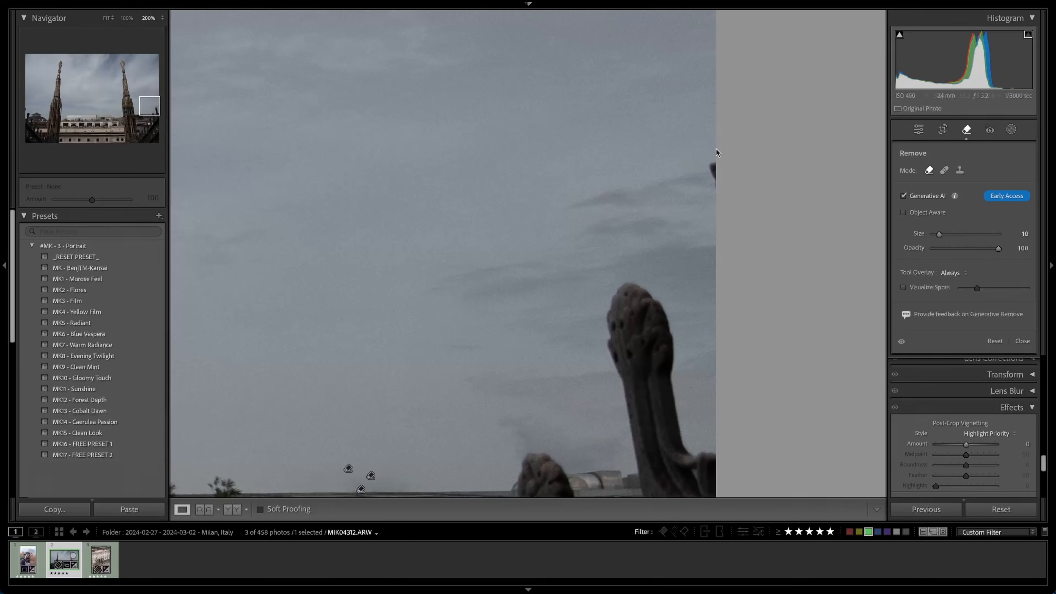
drag(714, 169, 715, 181)
key(Escape)
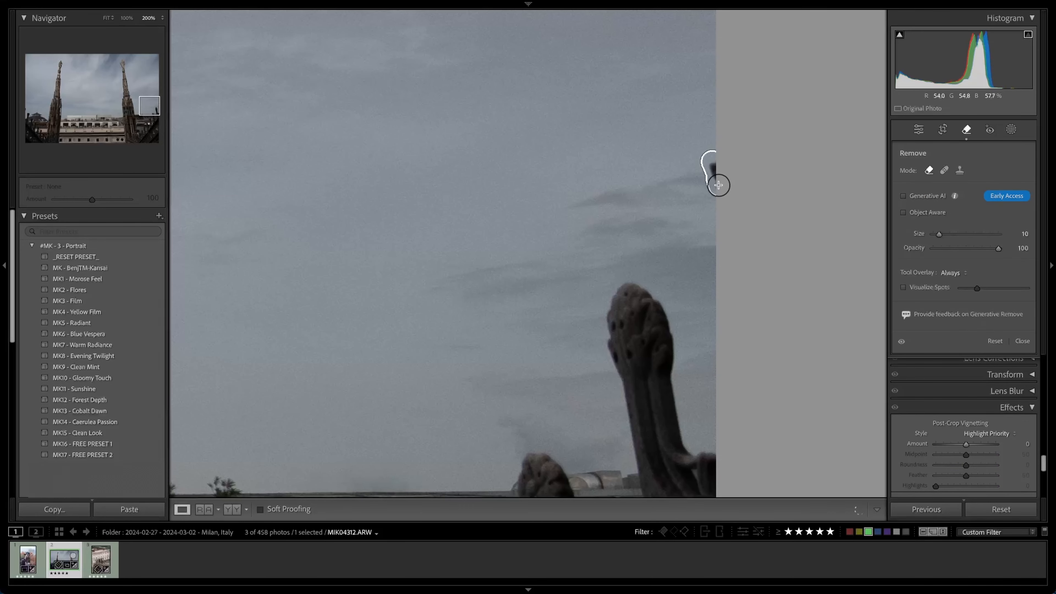
key(q)
- Enable Generative AI and mask the two small wall lamps on the right corrugated rooftop block with a size 8 brush
drag(489, 184, 706, 183)
drag(511, 183, 956, 125)
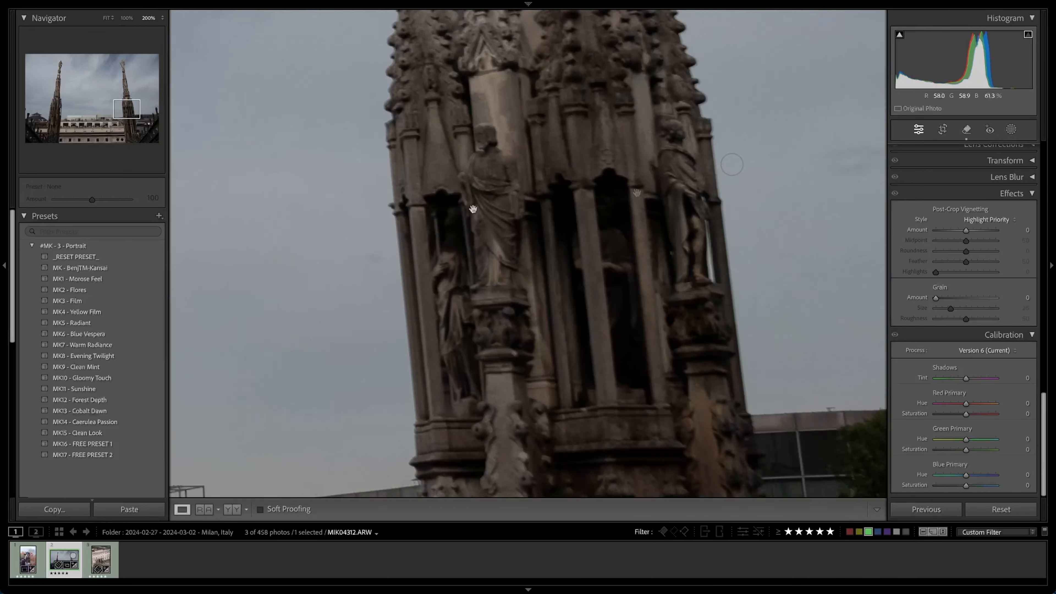
drag(471, 210, 802, 139)
drag(470, 215, 910, 55)
drag(419, 224, 345, 189)
drag(740, 208, 548, 212)
key(super+equal)
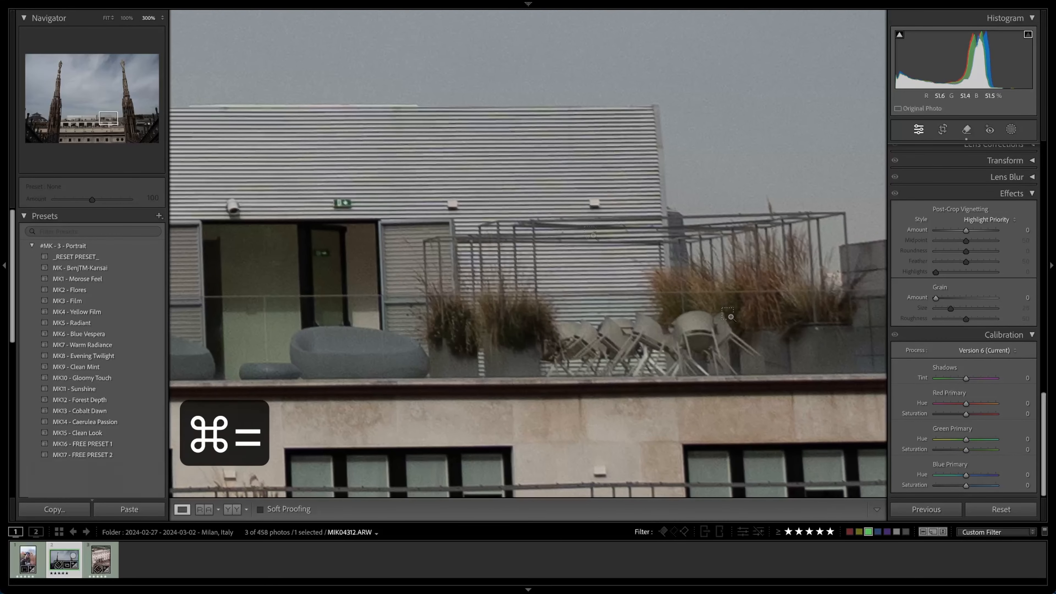
click(938, 133)
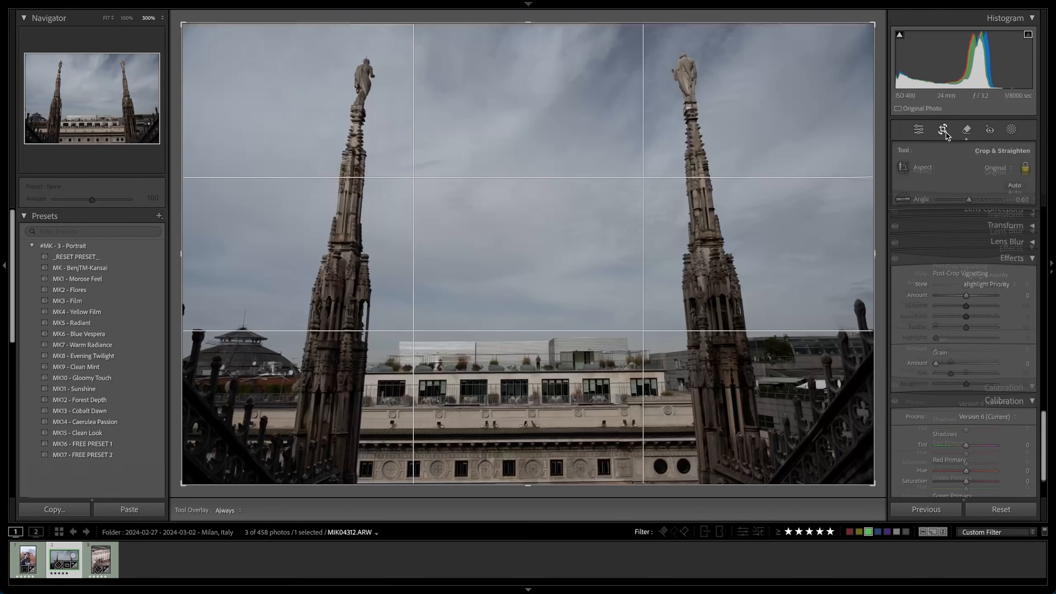
click(966, 129)
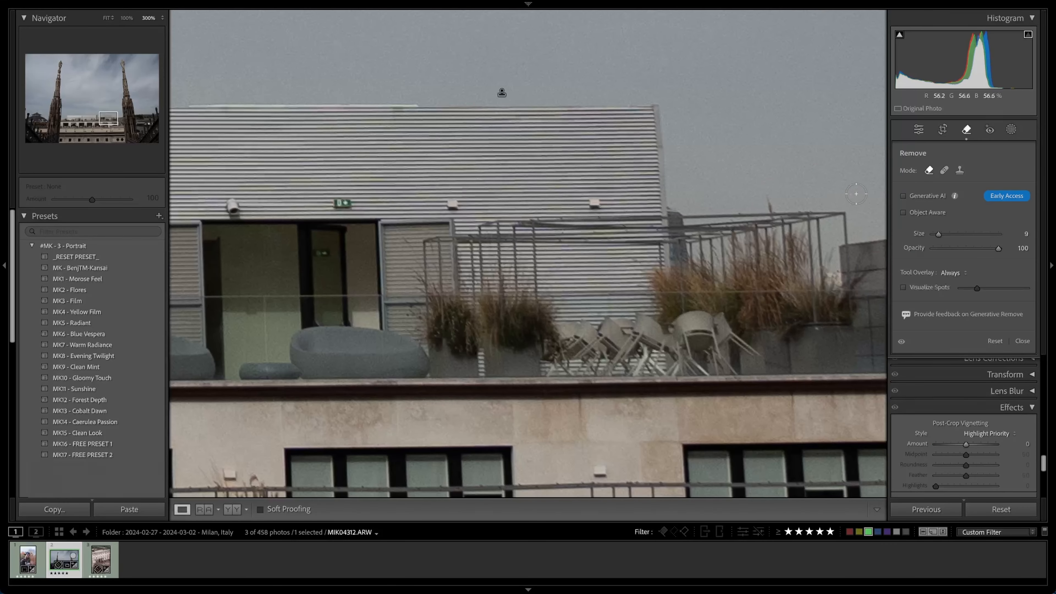
click(903, 195)
drag(598, 202, 590, 203)
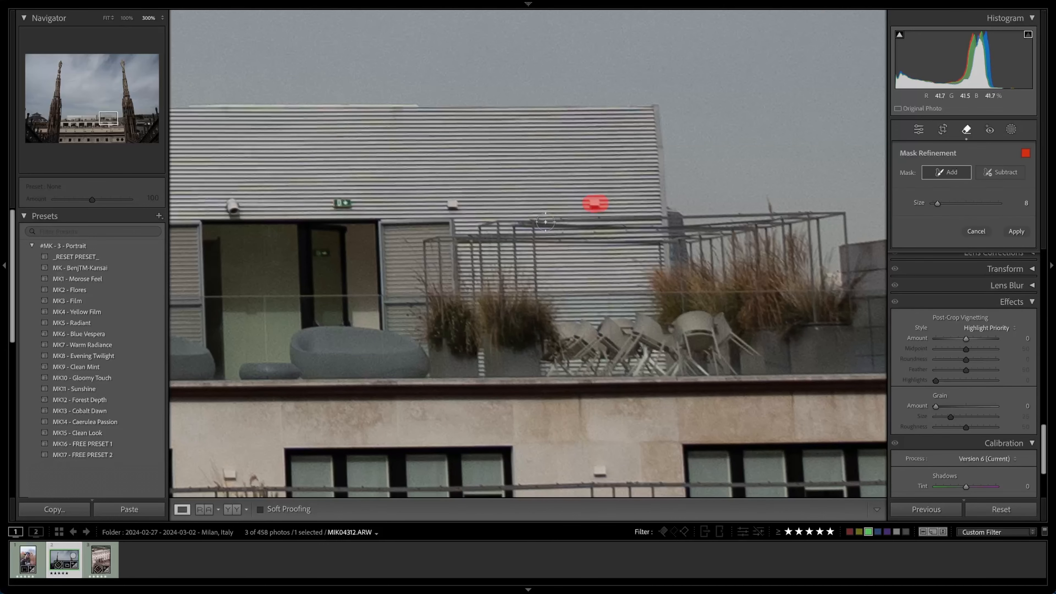
drag(462, 203, 447, 204)
- Add the left corrugated block's wall lamps and green exit sign to the removal mask and generate the removal
key(space)
mouse_move(377, 193)
mouse_down()
mouse_move(592, 200)
mouse_move(704, 225)
mouse_move(662, 235)
mouse_up()
drag(566, 240, 557, 237)
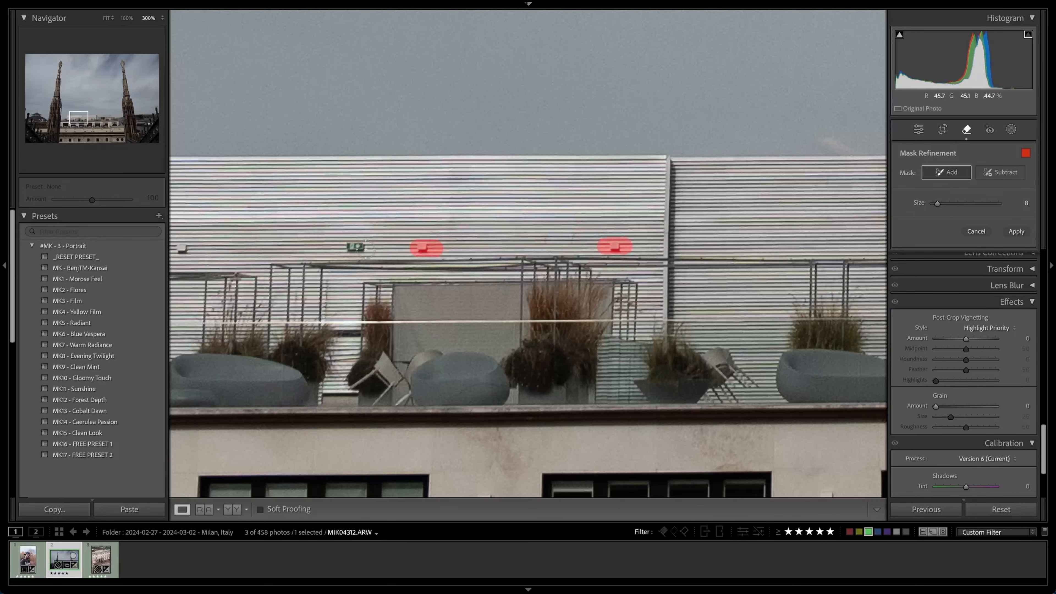
drag(368, 247, 339, 247)
key(space)
drag(276, 245, 620, 287)
drag(519, 286, 531, 286)
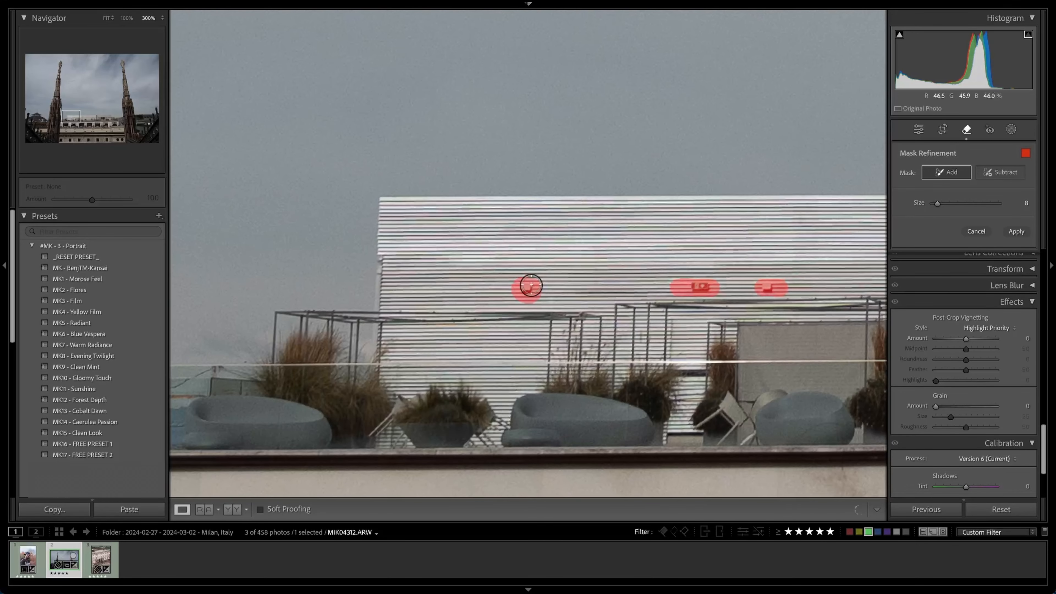
click(1015, 231)
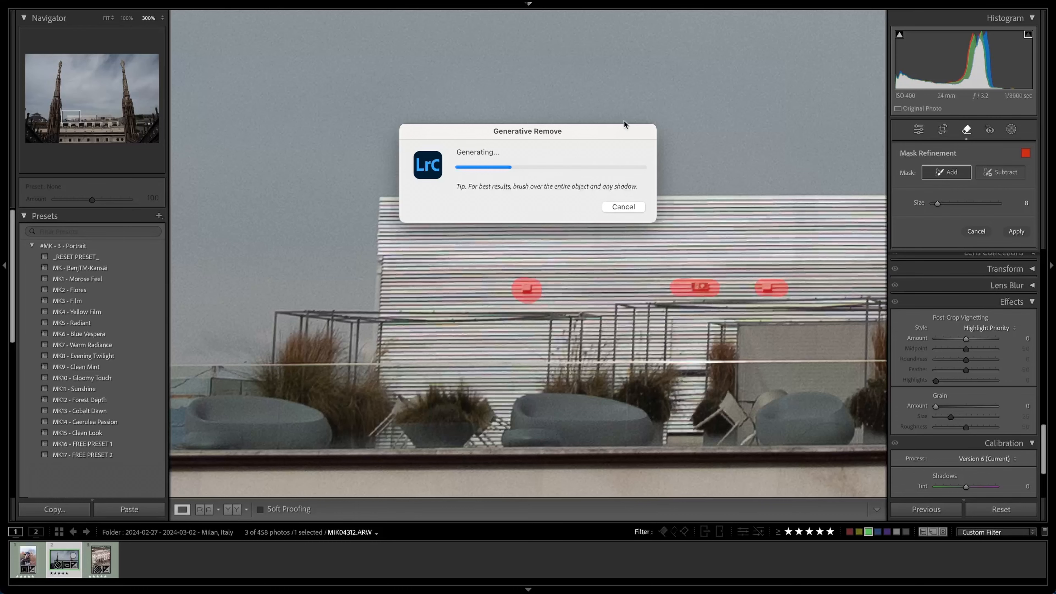
- Examine the cleaned corrugated rooftop blocks, leave the Remove tool, and compare the roof terrace area with the original photo
key(space)
drag(600, 275, 380, 287)
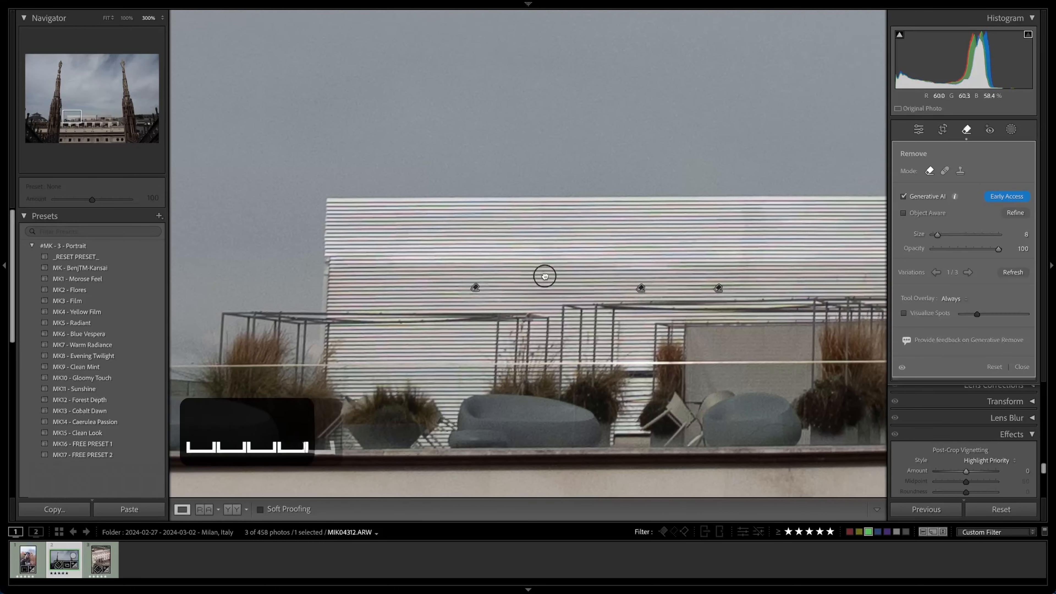
key(space)
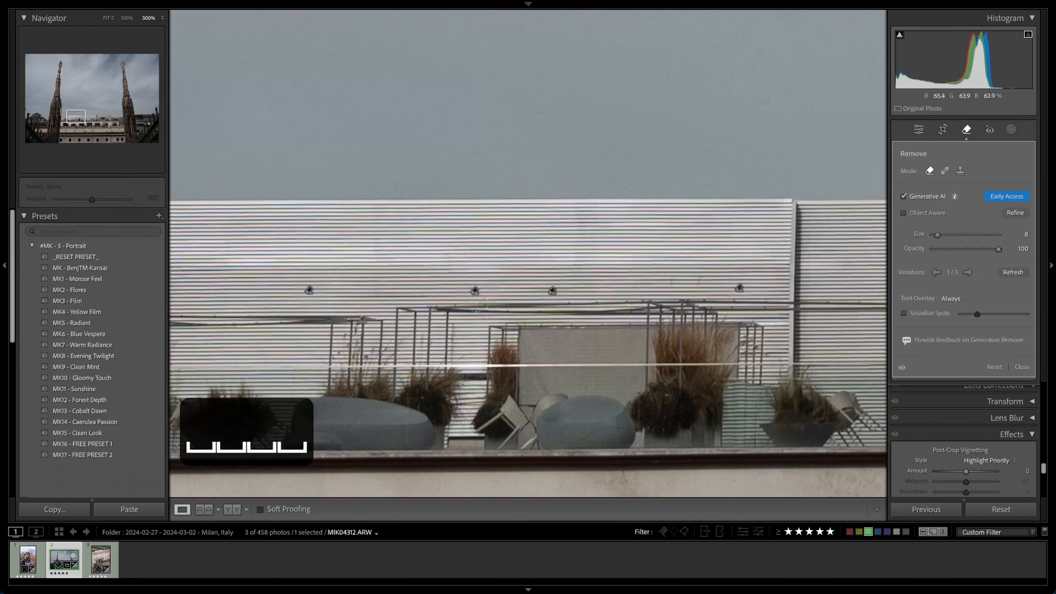
click(1022, 369)
drag(697, 254, 428, 227)
drag(590, 227, 250, 212)
drag(748, 245, 601, 248)
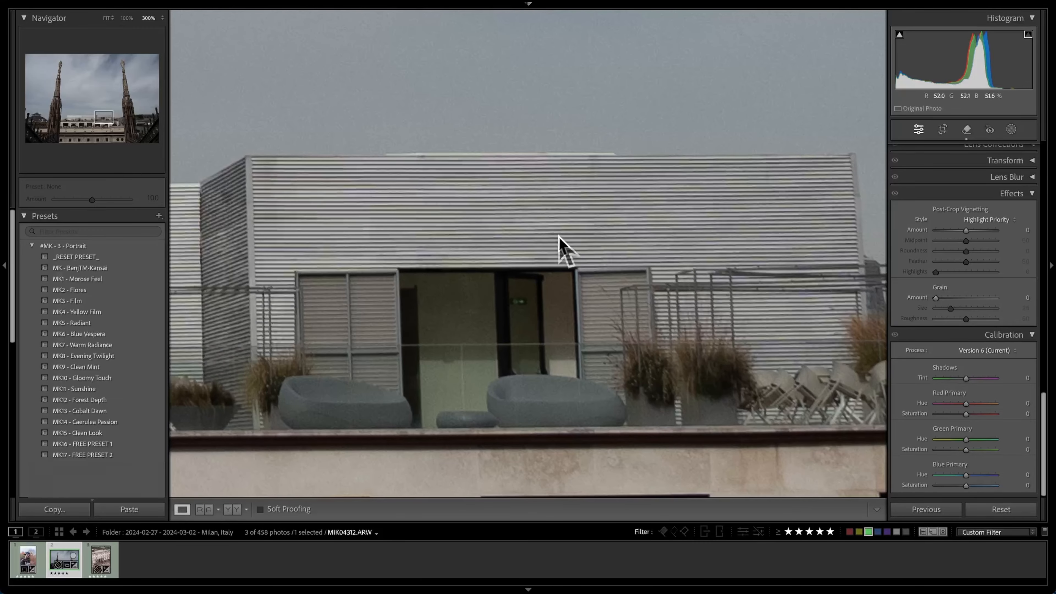
drag(365, 251, 601, 174)
drag(476, 246, 644, 199)
drag(526, 307, 533, 345)
key(super+minus)
key(super+minus)
key(backslash)
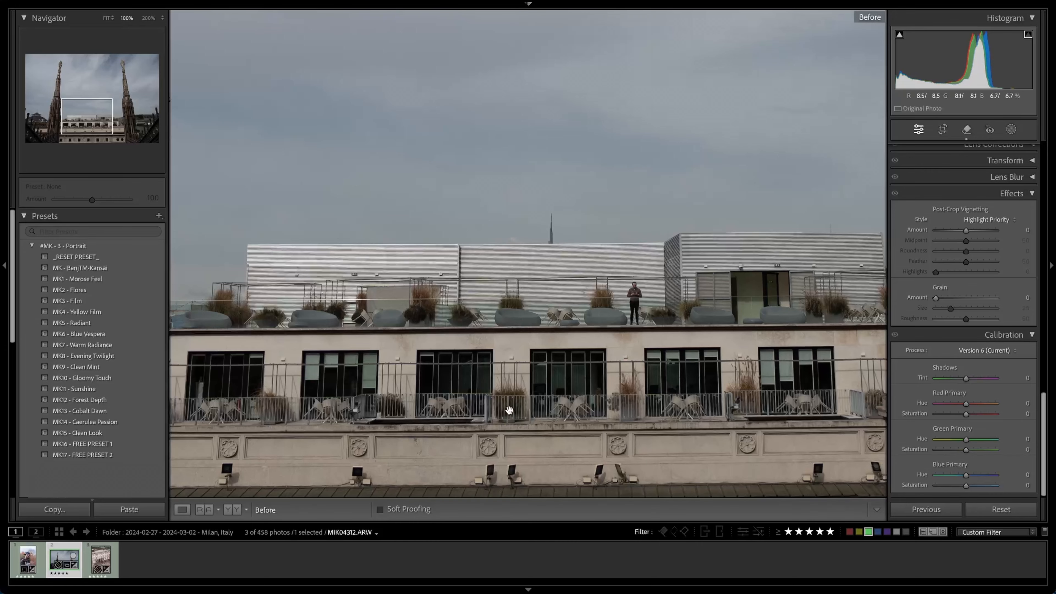
- Remove the floodlight on the stone pillar at size 9 and opacity 100 with Generative AI off, and refresh its source
drag(509, 417, 337, 319)
drag(717, 377, 590, 377)
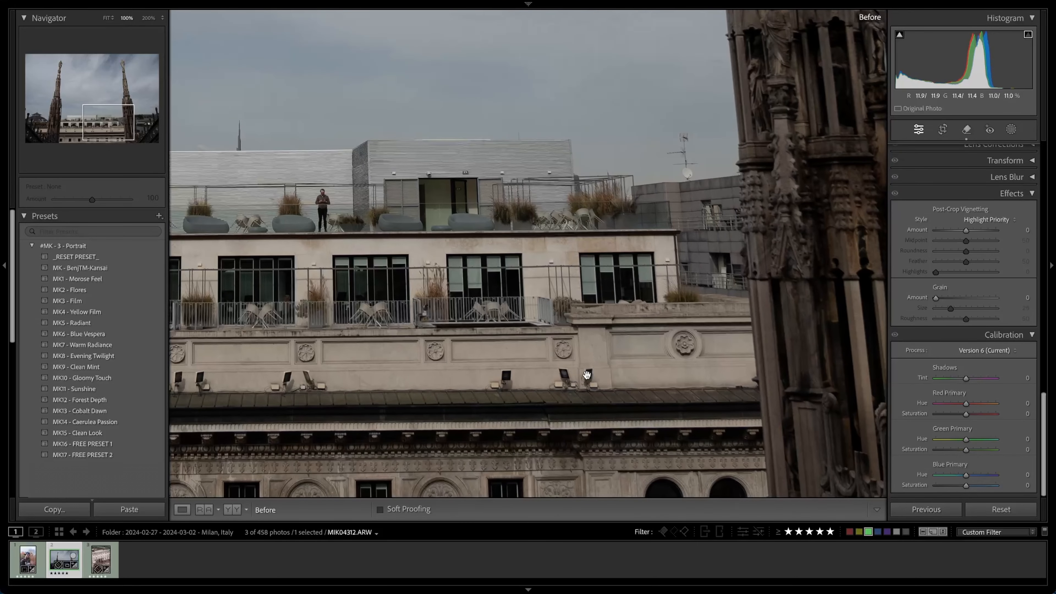
key(super+equal)
drag(636, 427, 607, 327)
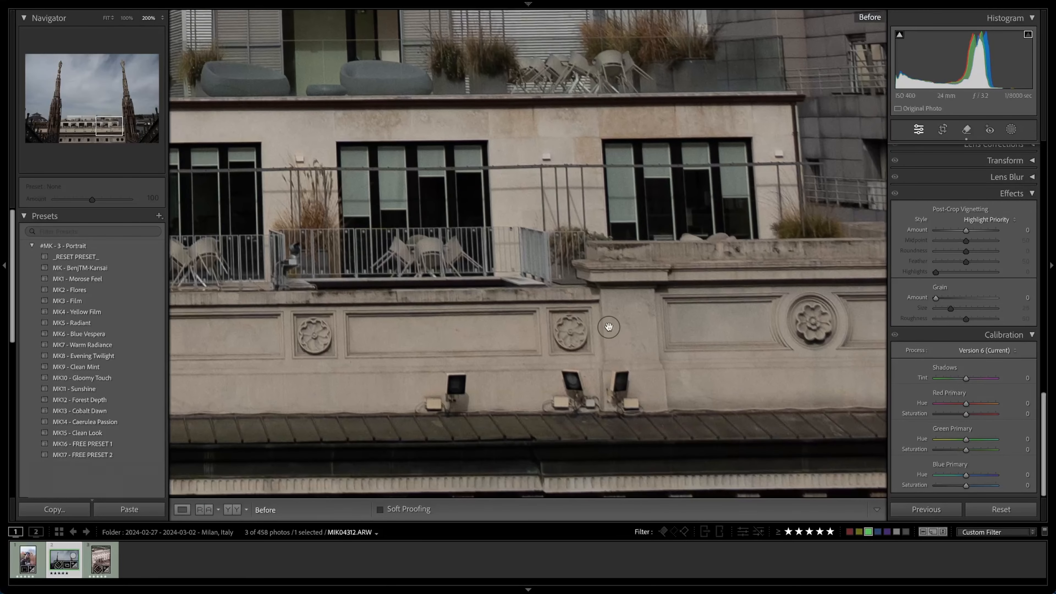
key(super+equal)
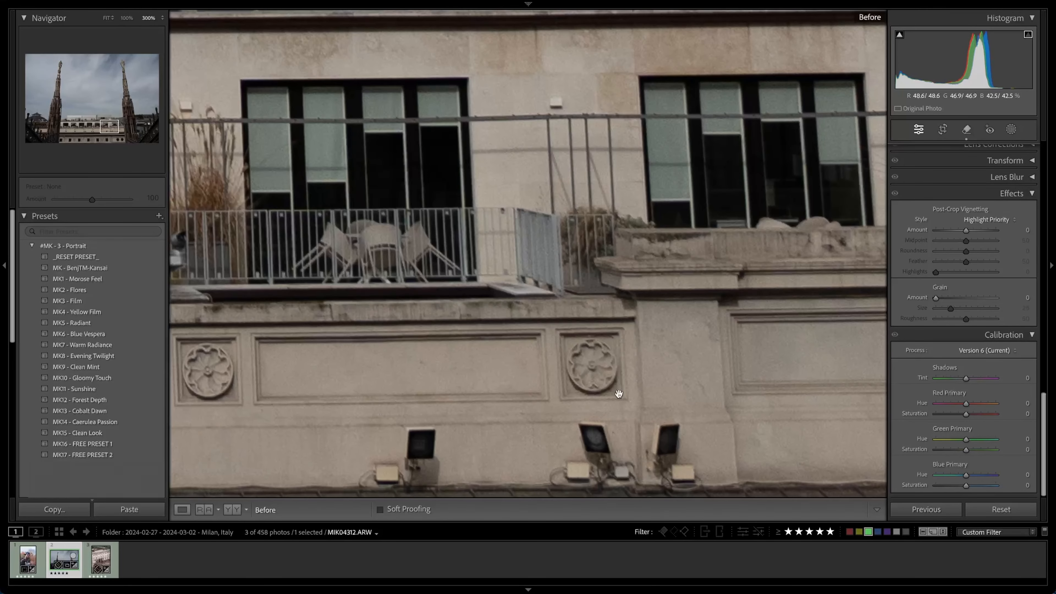
drag(676, 386, 644, 314)
click(966, 129)
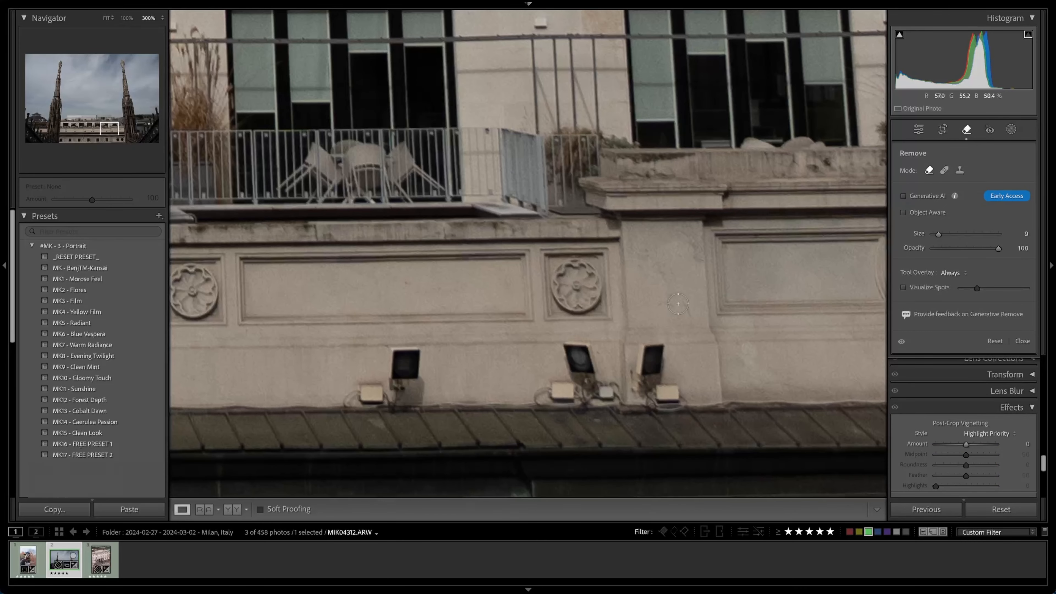
mouse_move(642, 350)
mouse_down()
mouse_move(660, 347)
mouse_move(663, 362)
mouse_move(635, 372)
mouse_move(654, 399)
mouse_up()
click(960, 274)
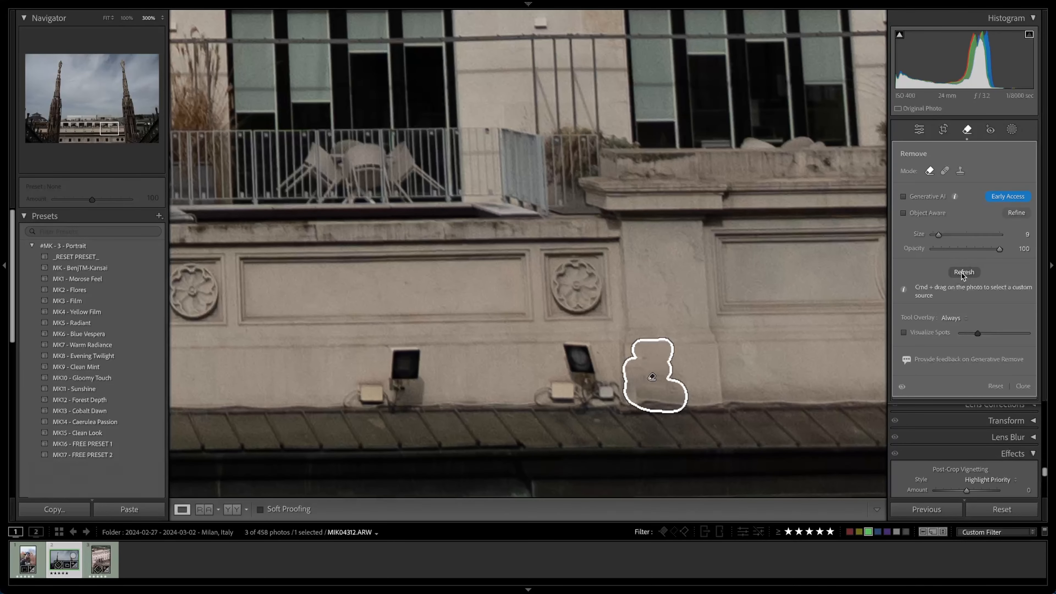
click(1023, 386)
- Remove the next two floodlight fixtures left of the pillar, including their junction boxes, with the size 9 brush and Generative AI off
drag(552, 353, 637, 335)
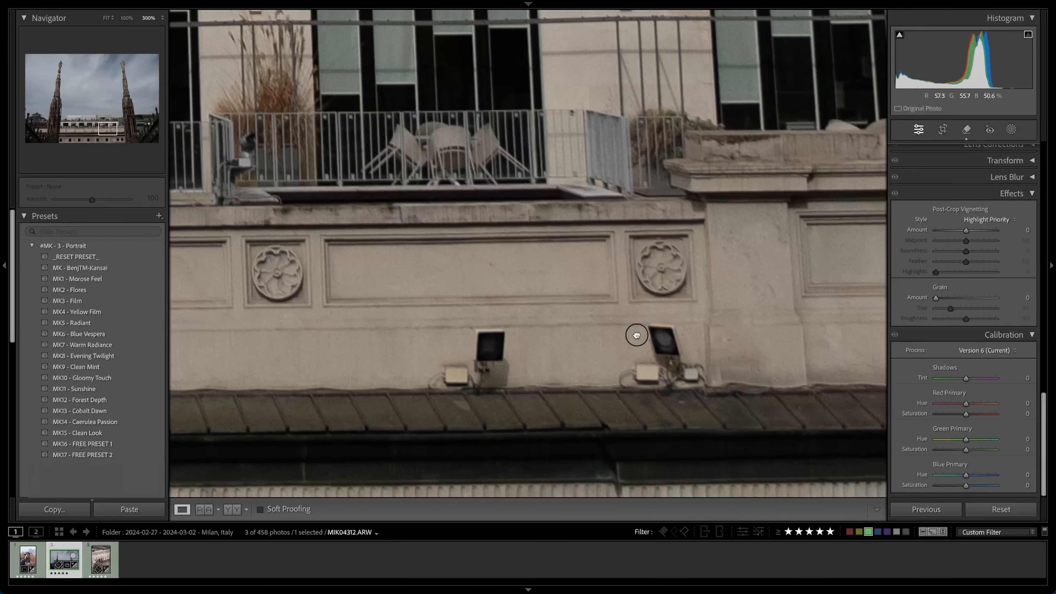
key(q)
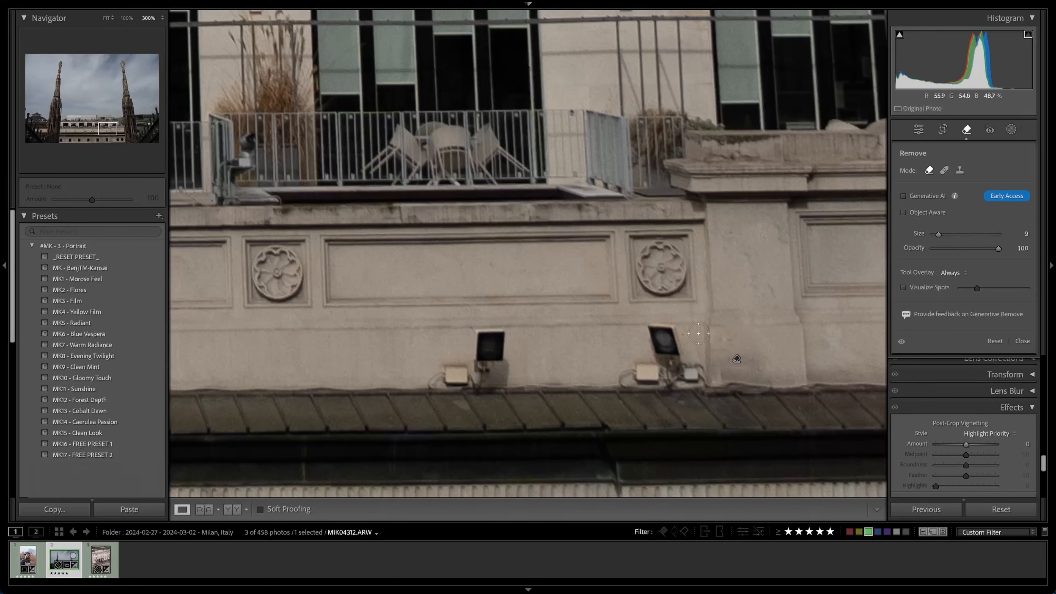
mouse_move(667, 328)
mouse_down()
mouse_move(670, 353)
mouse_move(657, 343)
mouse_move(657, 359)
mouse_move(628, 372)
mouse_move(696, 374)
mouse_up()
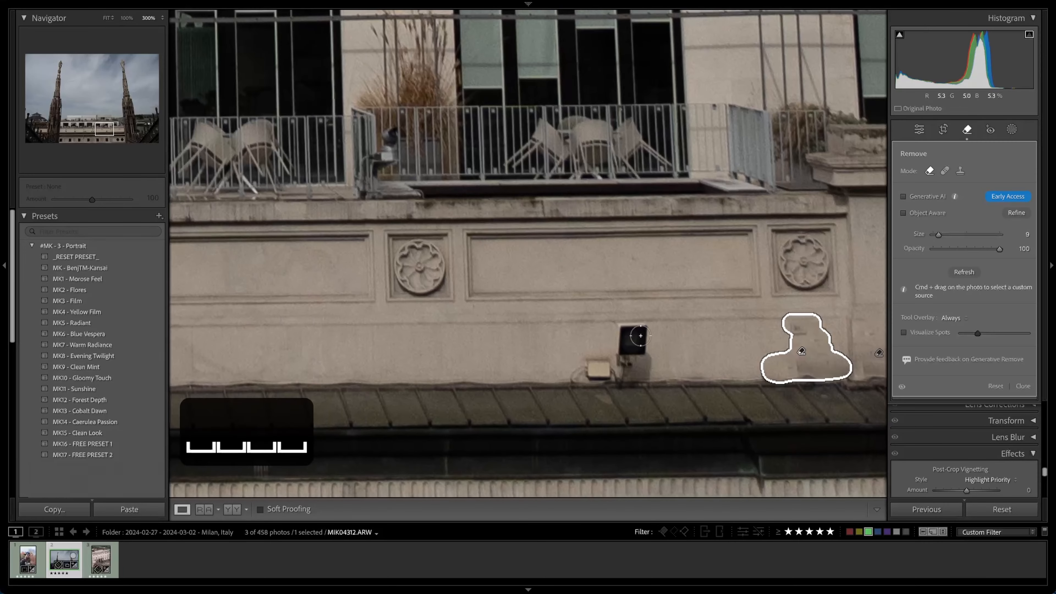
key(space)
drag(505, 355, 349, 348)
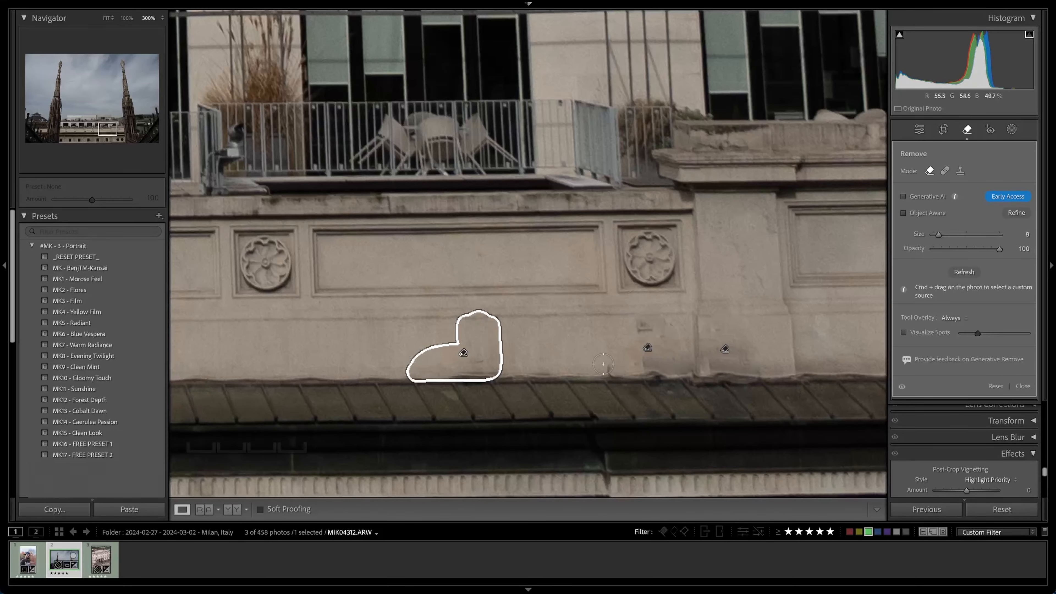
- Try to remove the paired floodlights below the middle rosette at size 12 without Generative AI, refreshing the source and rebrushing the residue
click(610, 363)
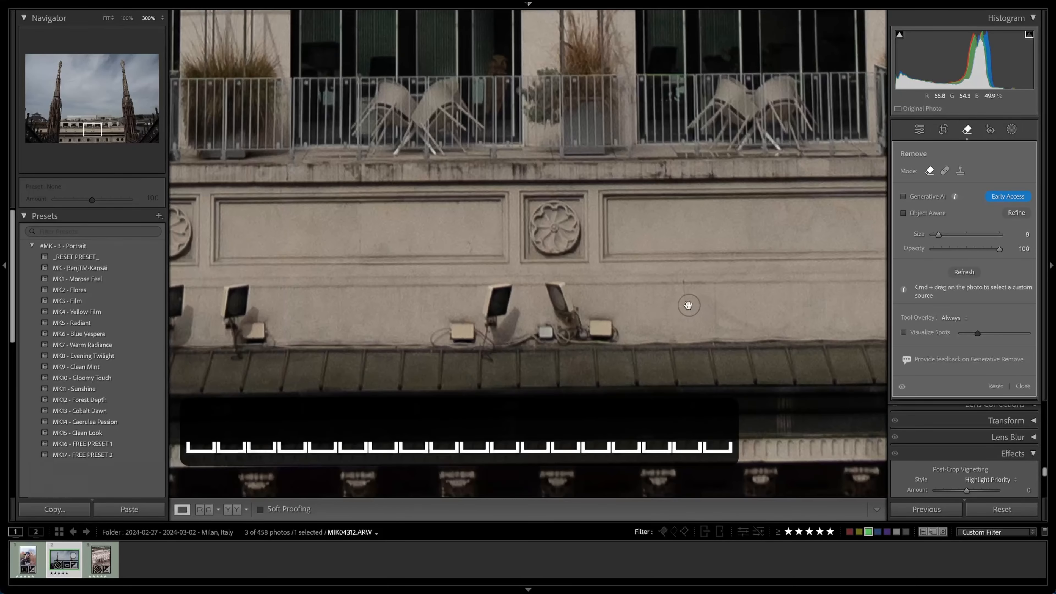
scroll(620, 331, up, 3)
mouse_move(621, 327)
mouse_down()
mouse_move(432, 336)
mouse_move(494, 320)
mouse_move(502, 290)
mouse_move(502, 308)
mouse_move(525, 323)
mouse_move(561, 318)
mouse_move(554, 303)
mouse_move(621, 327)
mouse_up()
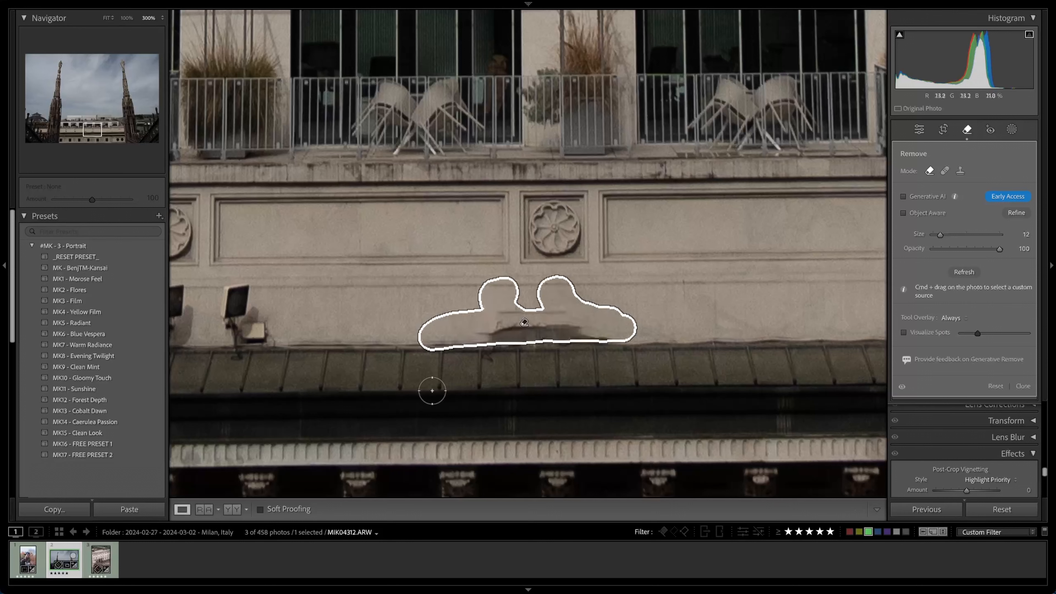
click(964, 271)
click(967, 273)
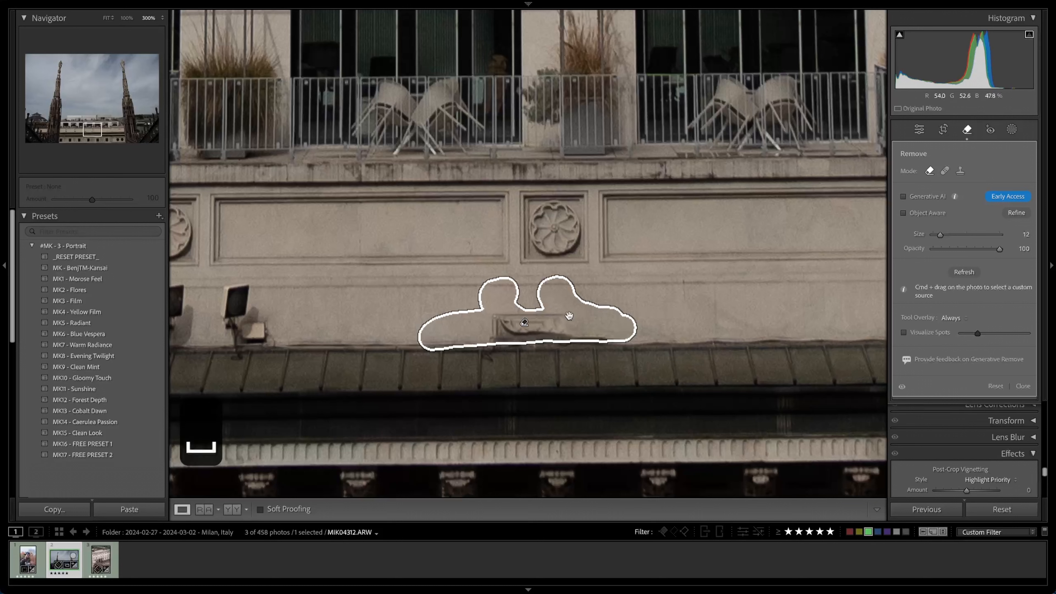
mouse_move(469, 305)
mouse_down()
mouse_move(547, 309)
mouse_move(548, 318)
mouse_move(485, 331)
mouse_move(542, 317)
mouse_move(567, 327)
mouse_up()
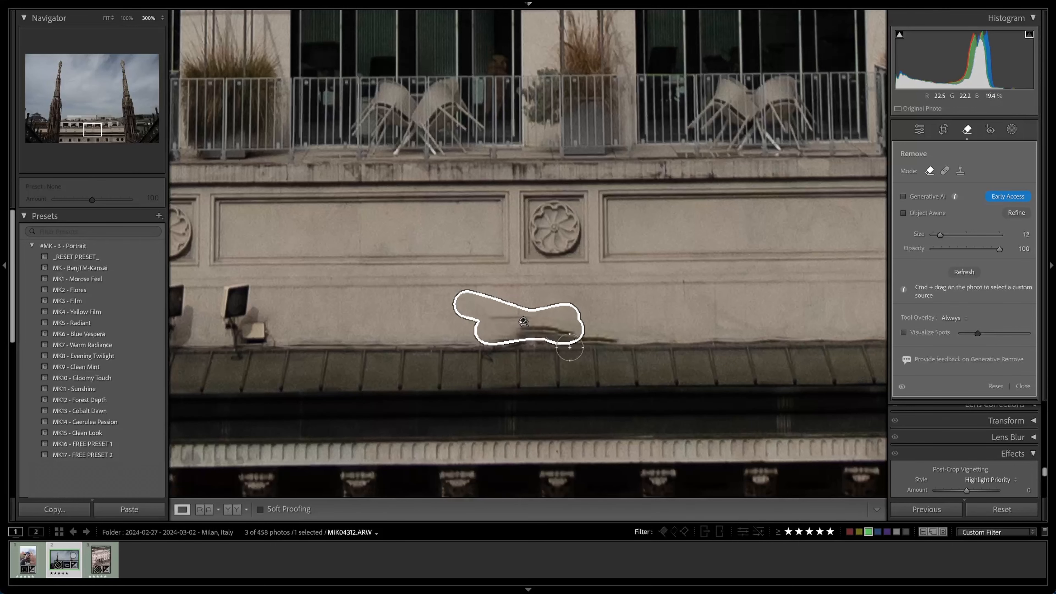
- Try to redo the existing removal over the paired floodlights with Generative AI enabled
key(q)
drag(495, 314, 692, 323)
click(966, 129)
click(924, 199)
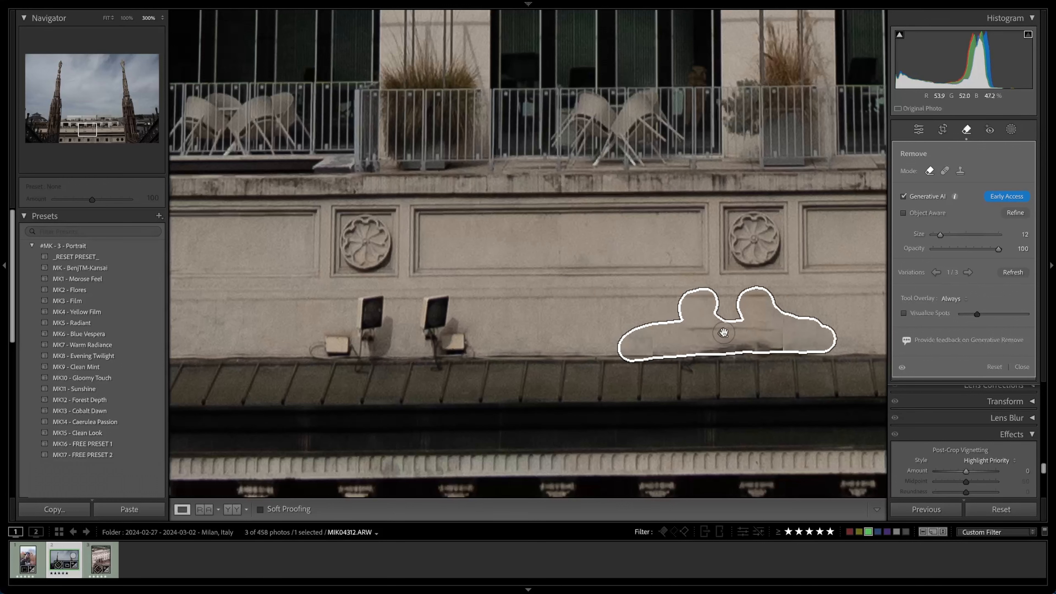
click(1021, 367)
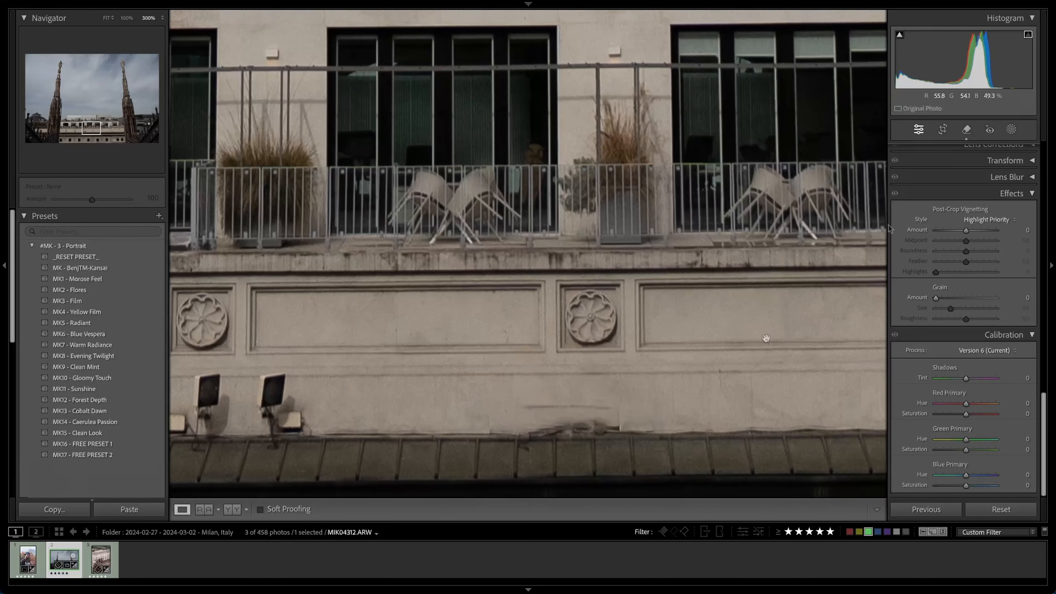
- Delete the existing removal spots over the paired floodlights below the rosette
click(966, 129)
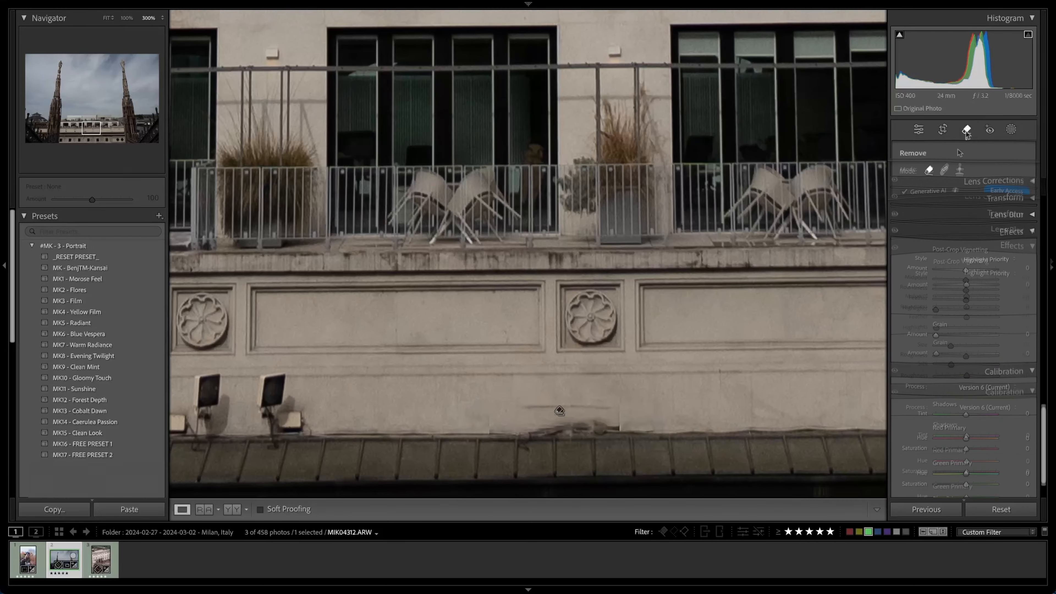
click(559, 410)
key(BackSpace)
key(BackSpace)
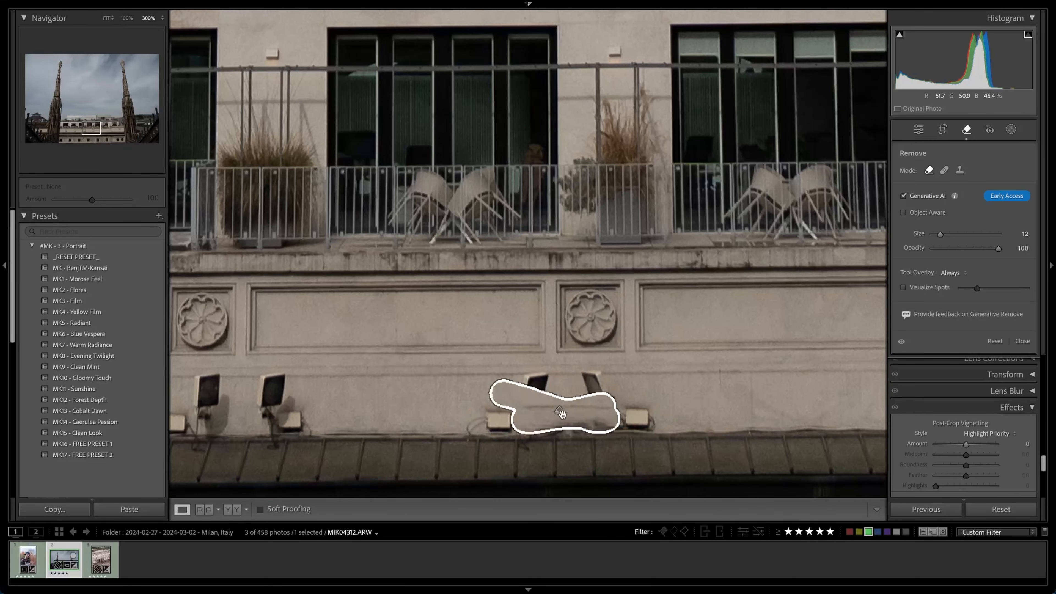
- Mask the paired floodlights, their boxes and cables at size 12 and remove them with Generative AI
click(938, 195)
mouse_move(597, 380)
mouse_down()
mouse_move(584, 393)
mouse_move(648, 420)
mouse_up()
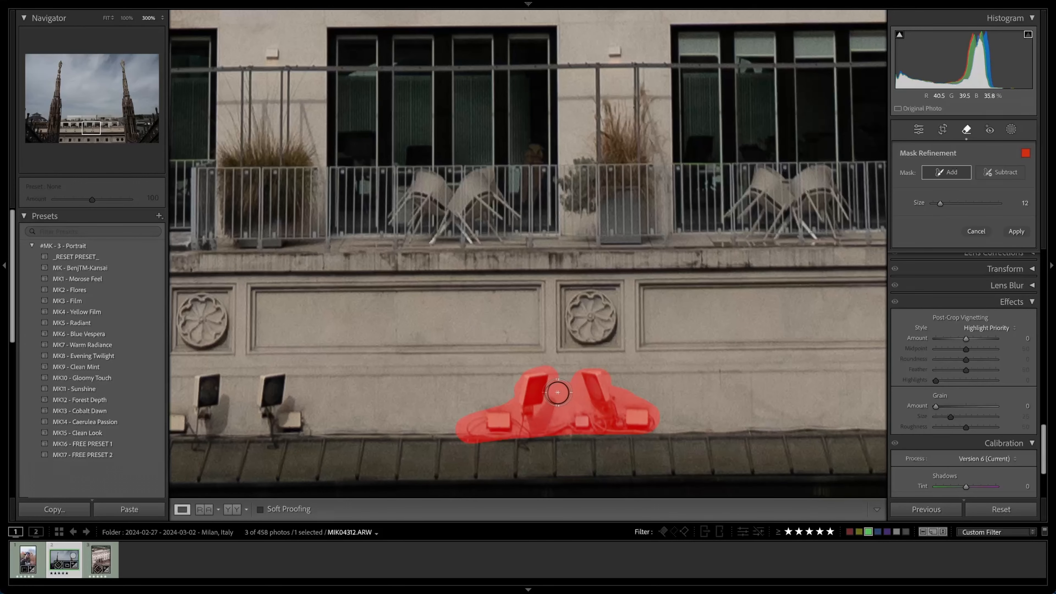
click(1016, 232)
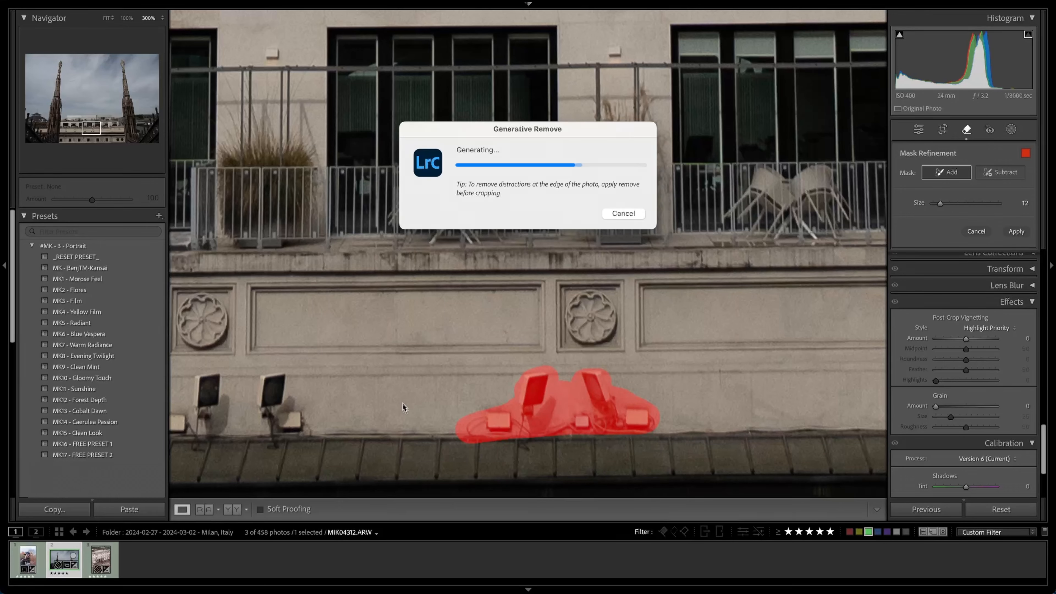
key(q)
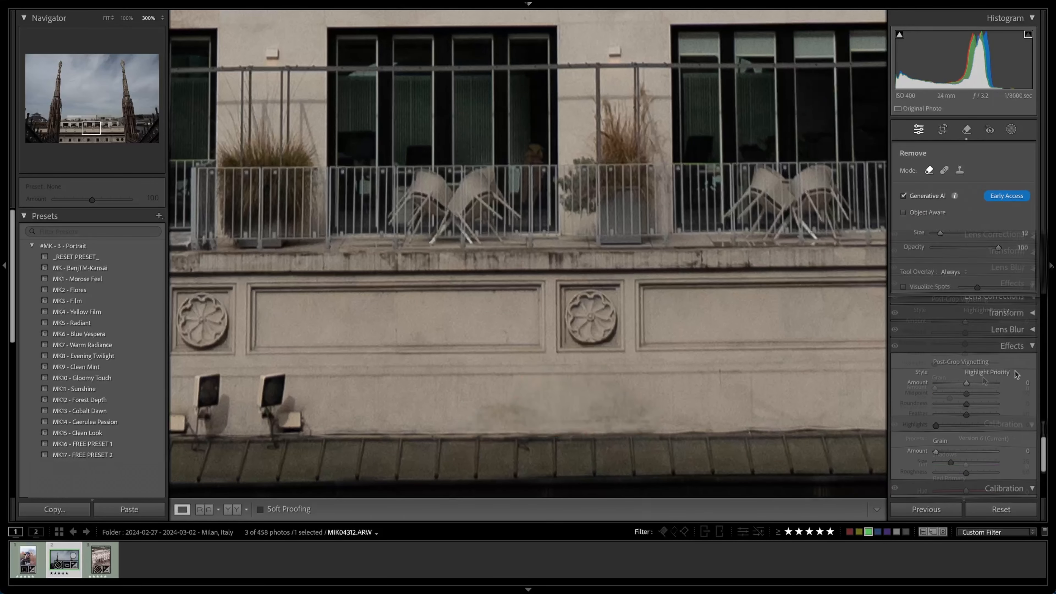
- Remove the right floodlight of the next pair to the left with Generative AI at size 12
drag(450, 388, 581, 392)
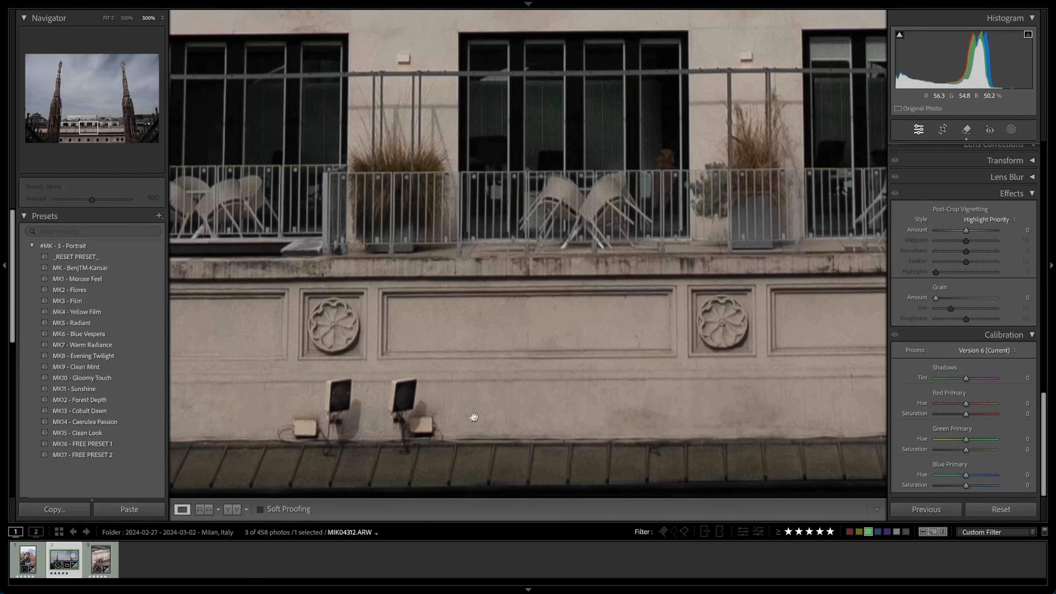
drag(473, 417, 654, 382)
key(q)
mouse_move(573, 351)
mouse_down()
mouse_move(582, 347)
mouse_move(592, 368)
mouse_move(588, 350)
mouse_move(571, 366)
mouse_move(576, 405)
mouse_move(613, 391)
mouse_move(597, 392)
mouse_move(591, 368)
mouse_up()
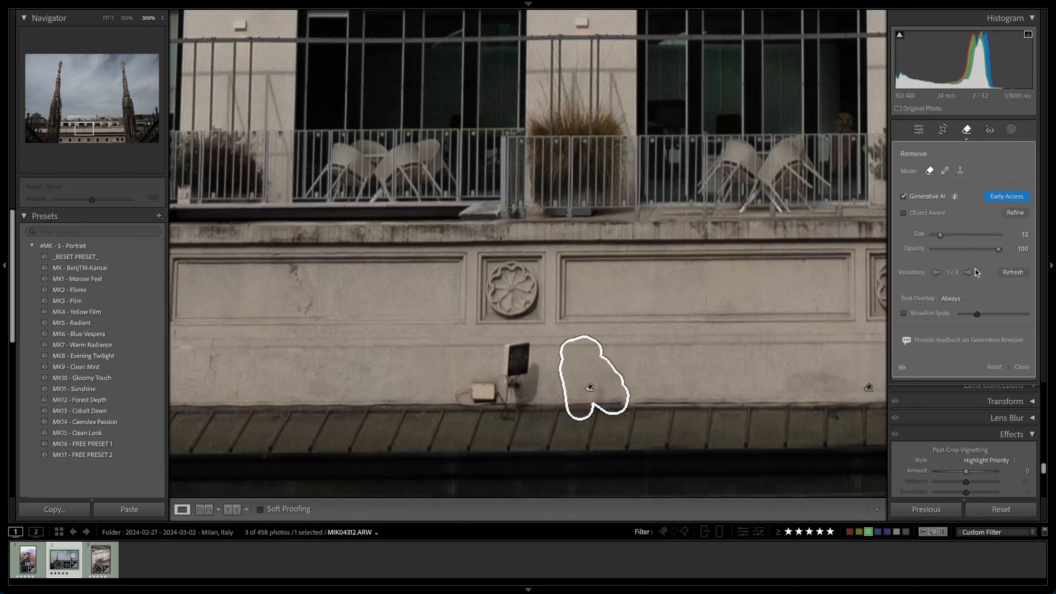
click(1021, 367)
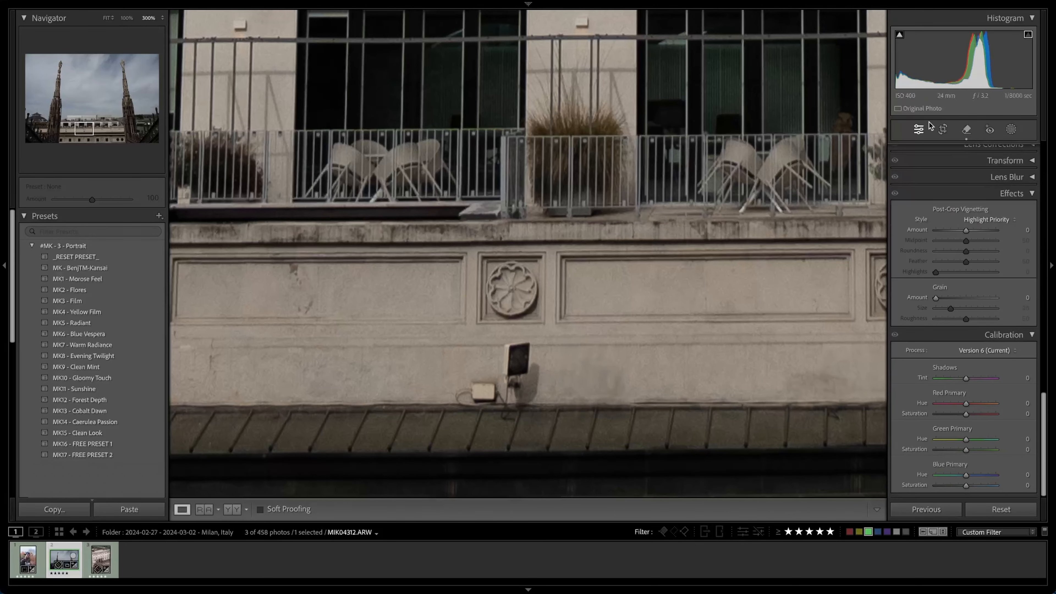
- Mask the remaining floodlight of that pair with its box and shadow, and generate the removal
click(973, 130)
mouse_move(521, 349)
mouse_down()
mouse_move(529, 398)
mouse_move(461, 401)
mouse_move(503, 387)
mouse_move(517, 354)
mouse_up()
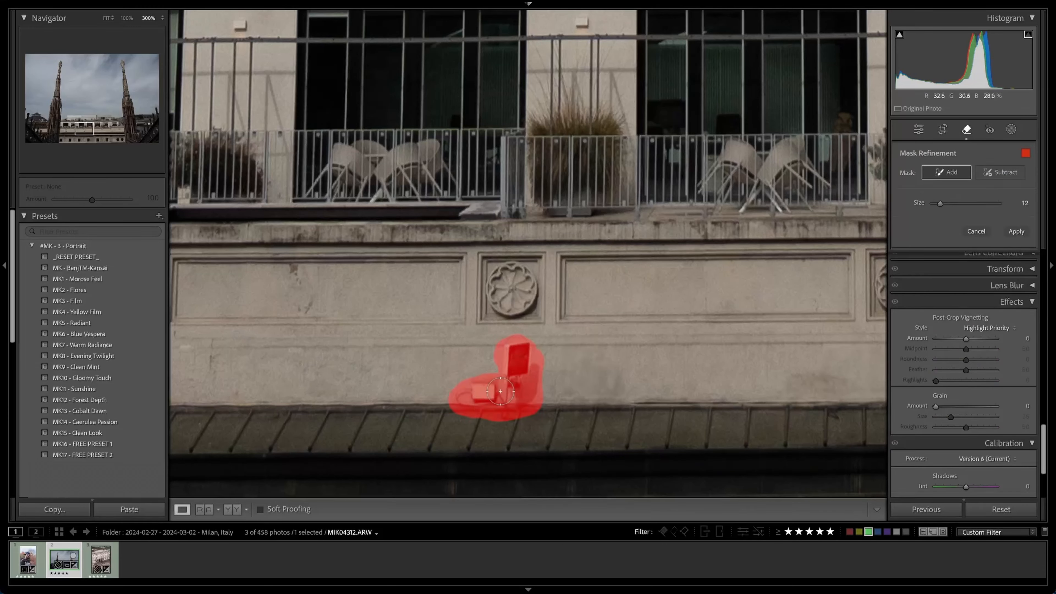
click(1007, 233)
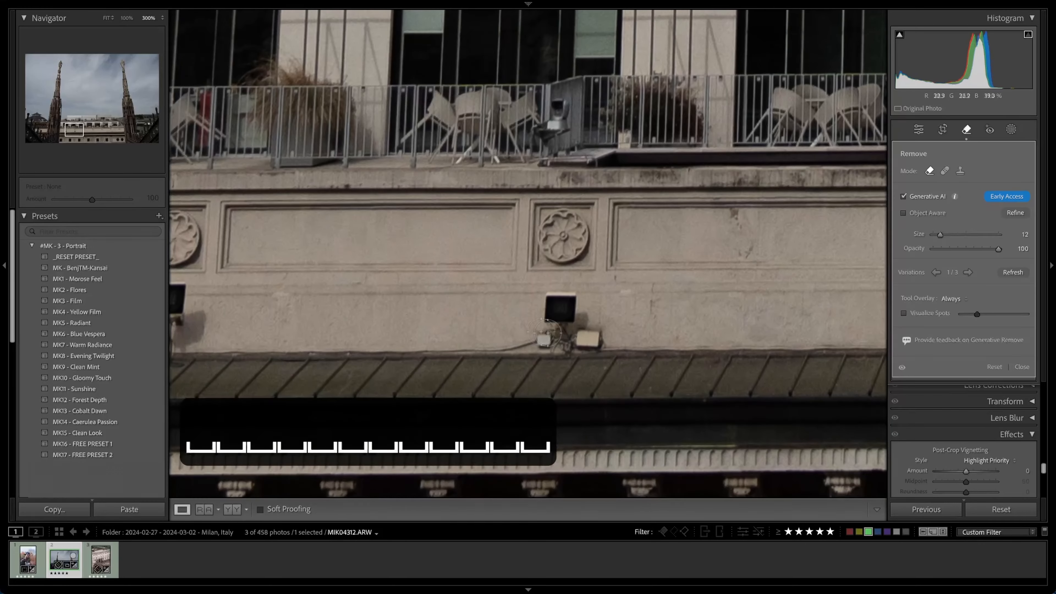
- Mask the last two floodlight fixtures near the left spire at size 12 and remove both in one generation
drag(579, 332, 620, 328)
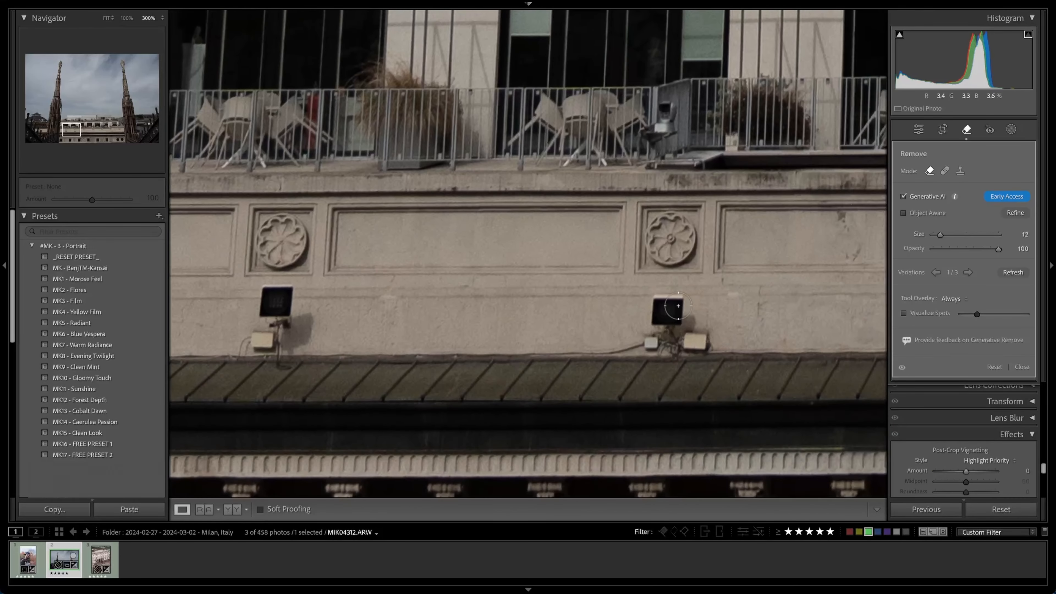
mouse_move(676, 302)
mouse_down()
mouse_move(650, 305)
mouse_move(665, 303)
mouse_move(657, 302)
mouse_move(692, 324)
mouse_move(660, 325)
mouse_move(712, 345)
mouse_move(635, 345)
mouse_move(669, 306)
mouse_up()
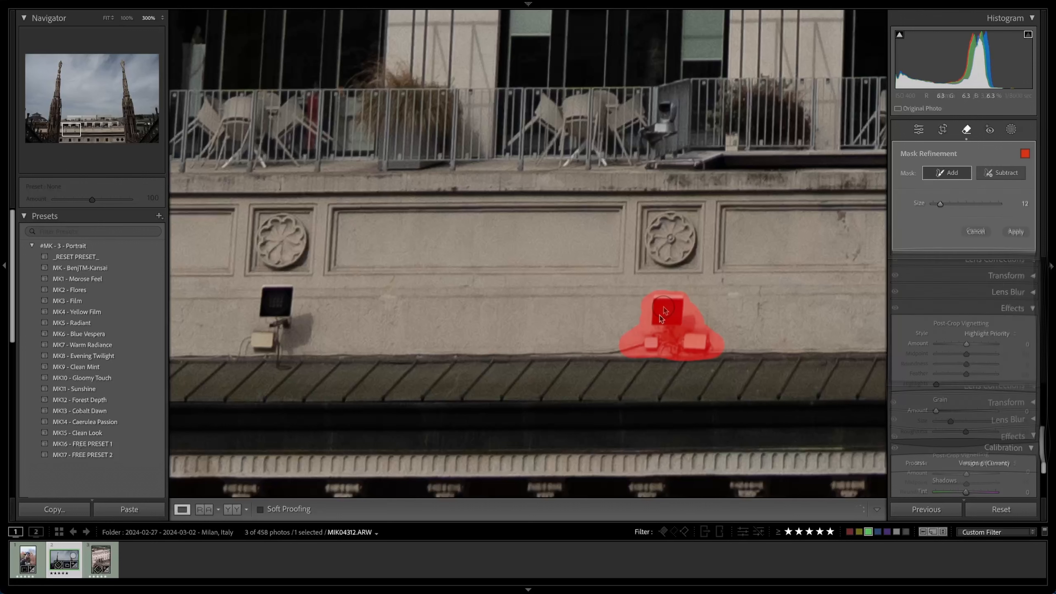
mouse_move(287, 293)
mouse_down()
mouse_move(266, 316)
mouse_move(307, 322)
mouse_move(271, 368)
mouse_move(287, 353)
mouse_move(274, 324)
mouse_move(251, 335)
mouse_move(622, 298)
mouse_move(470, 321)
mouse_up()
key(space)
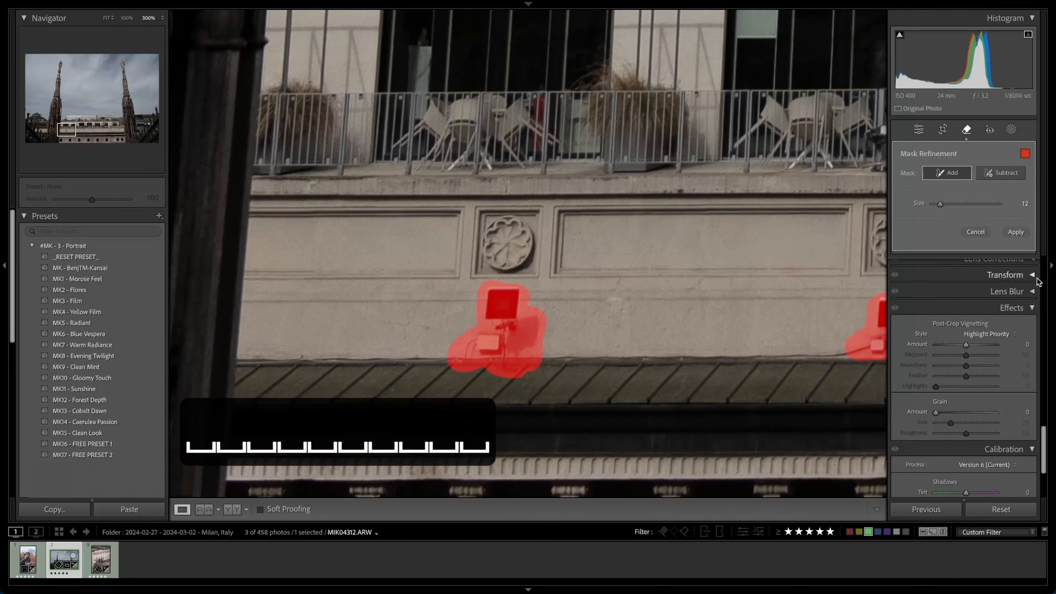
key(Return)
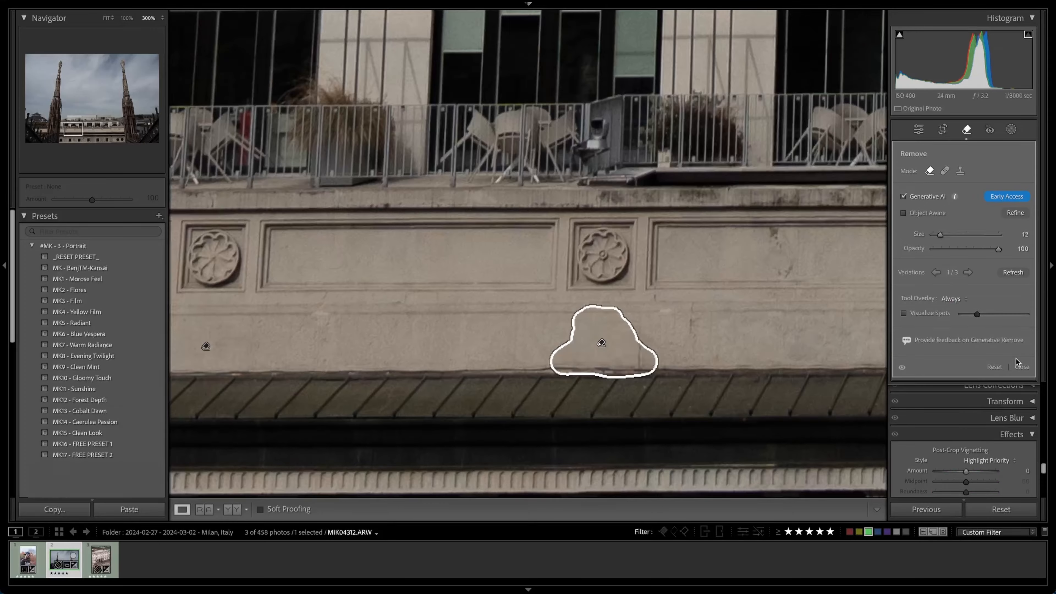
- Leave the Remove tool and compare the whole cathedral spires photo with its original version
click(1021, 369)
click(733, 346)
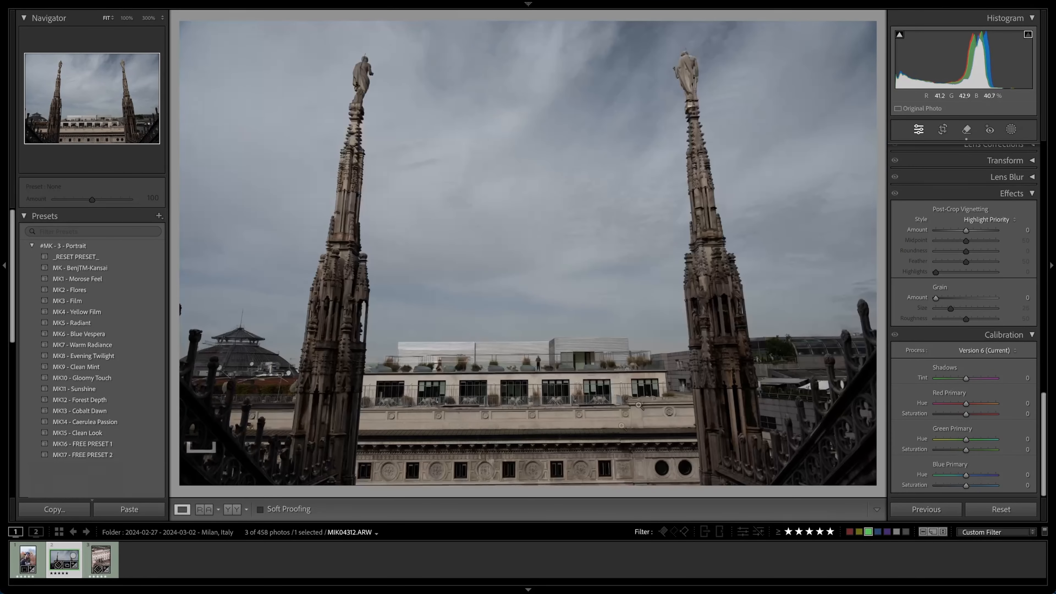
key(backslash)
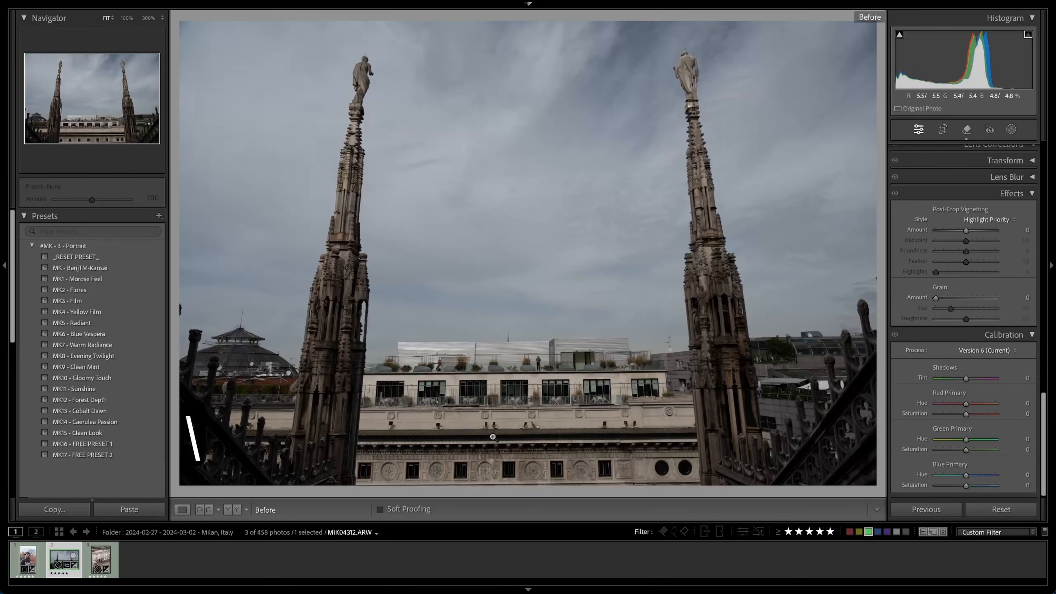
- Alternate several times between the original and cleaned versions of the full cathedral spires photo
key(backslash)
key(backslash)
key(backslash)
key(backslash)
key(backslash)
key(backslash)
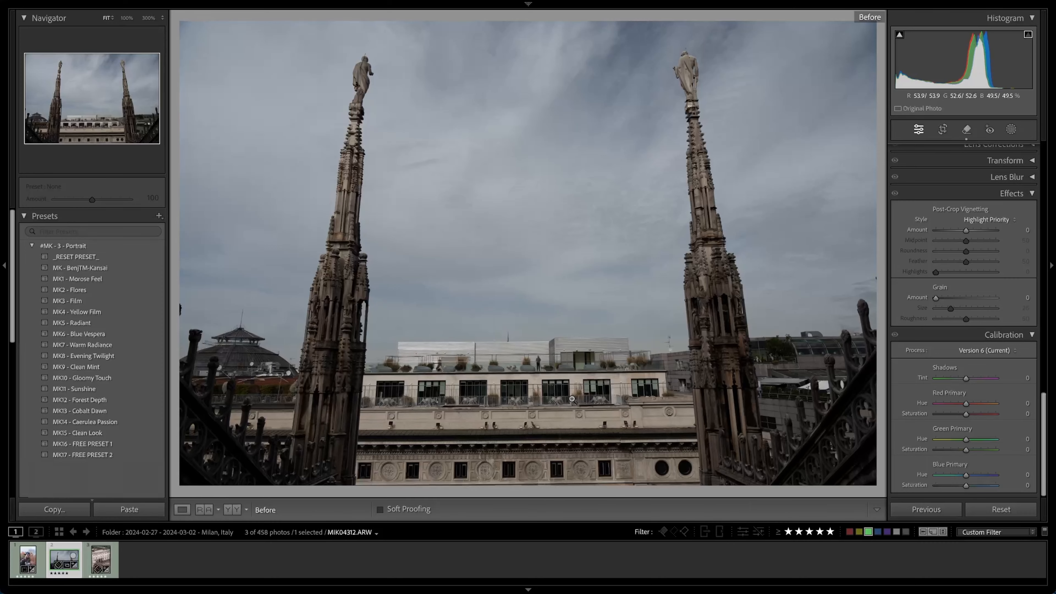
- Inspect the spires photo at 100% and compare the cleaned rooftop building with its original version
key(super+equal)
key(super+equal)
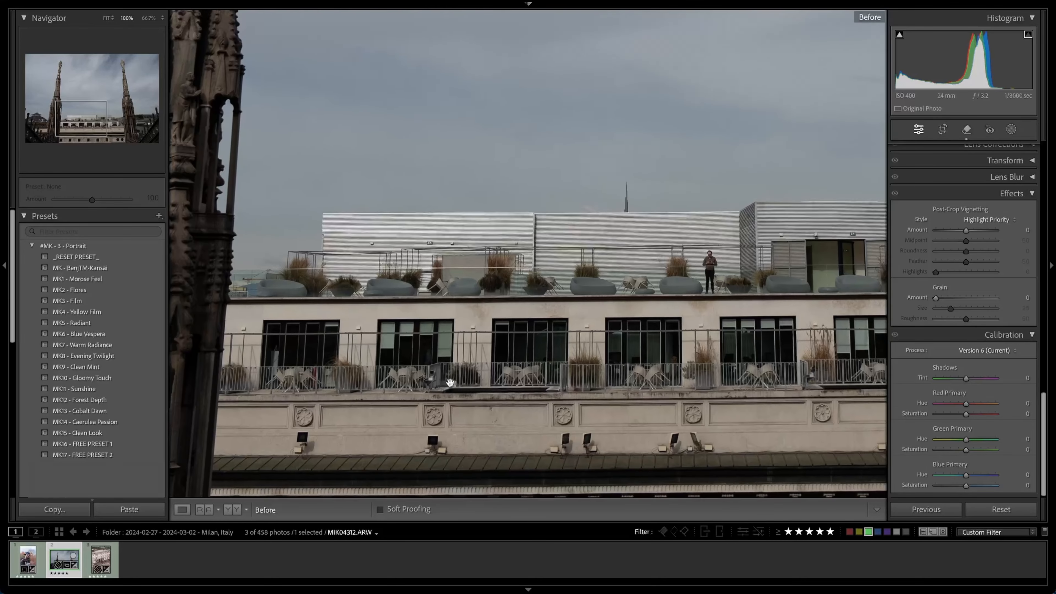
key(backslash)
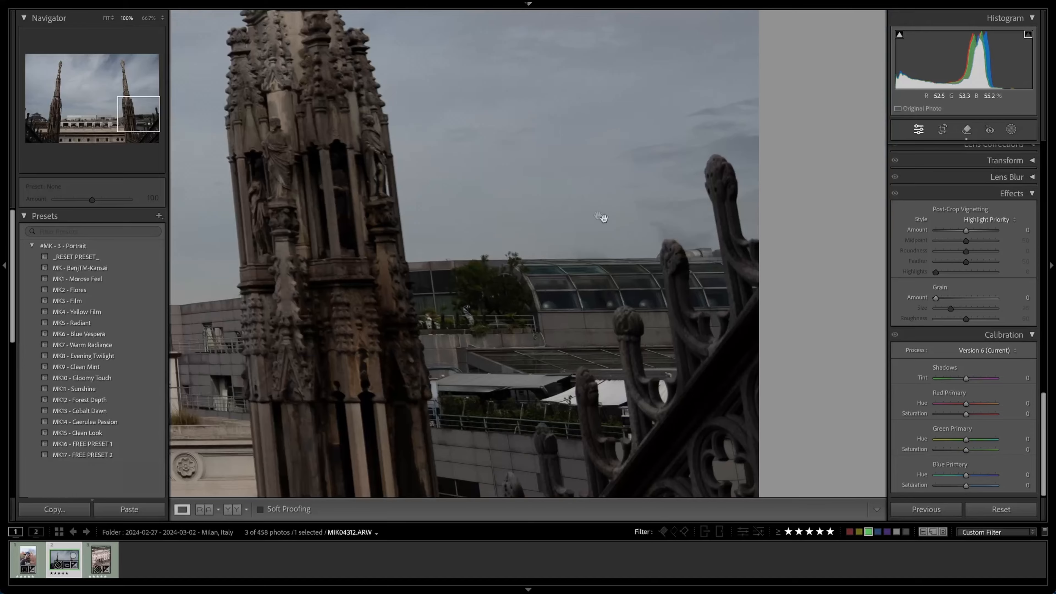
drag(603, 218, 577, 223)
drag(336, 300, 572, 307)
drag(342, 276, 629, 280)
drag(490, 288, 543, 290)
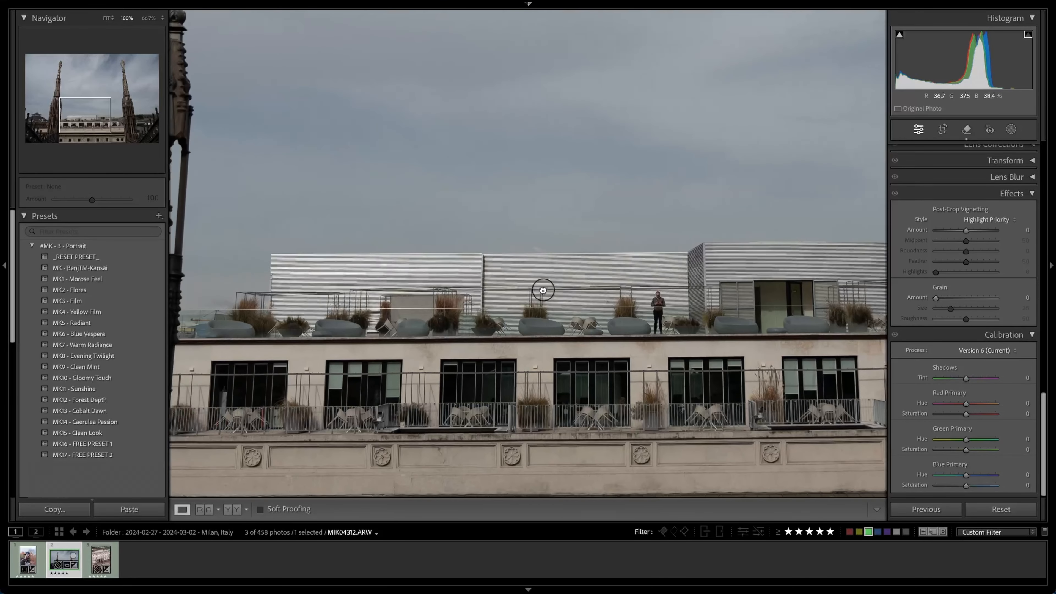
key(backslash)
key(backslash)
key(backslash)
key(backslash)
key(backslash)
key(backslash)
click(556, 256)
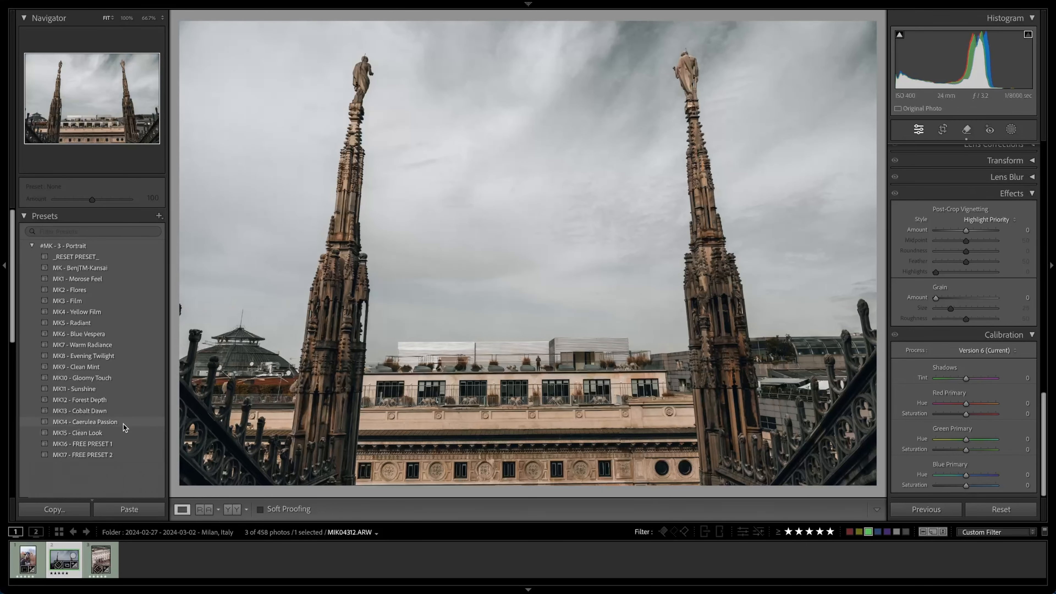
- Apply the MK14 - Caerulea Passion preset and set Exposure to +0.30, Highlights to -100 and Shadows to +86
click(123, 424)
scroll(970, 238, up, 10)
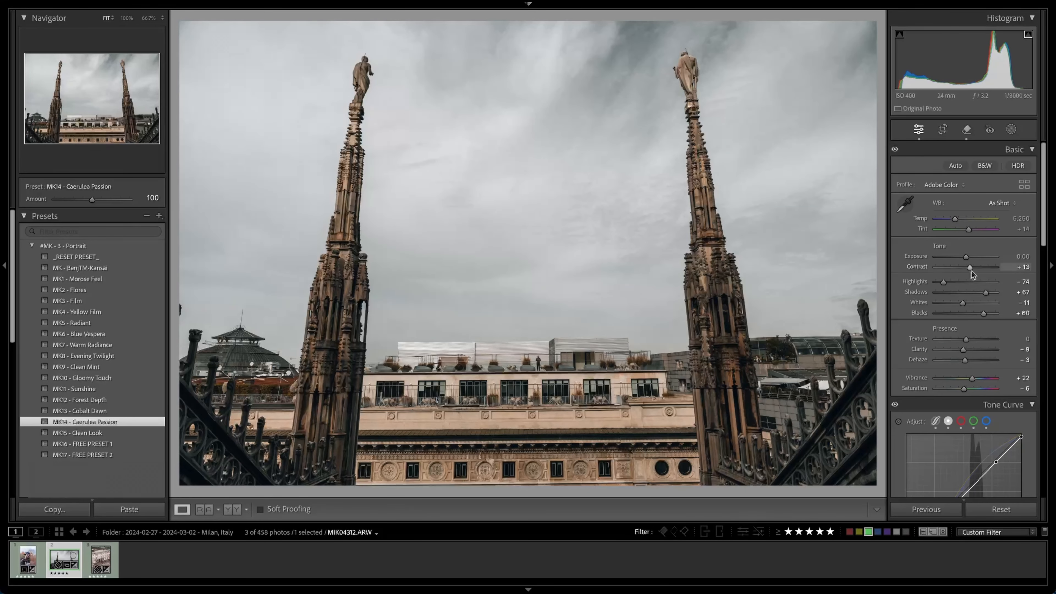
drag(965, 256, 935, 285)
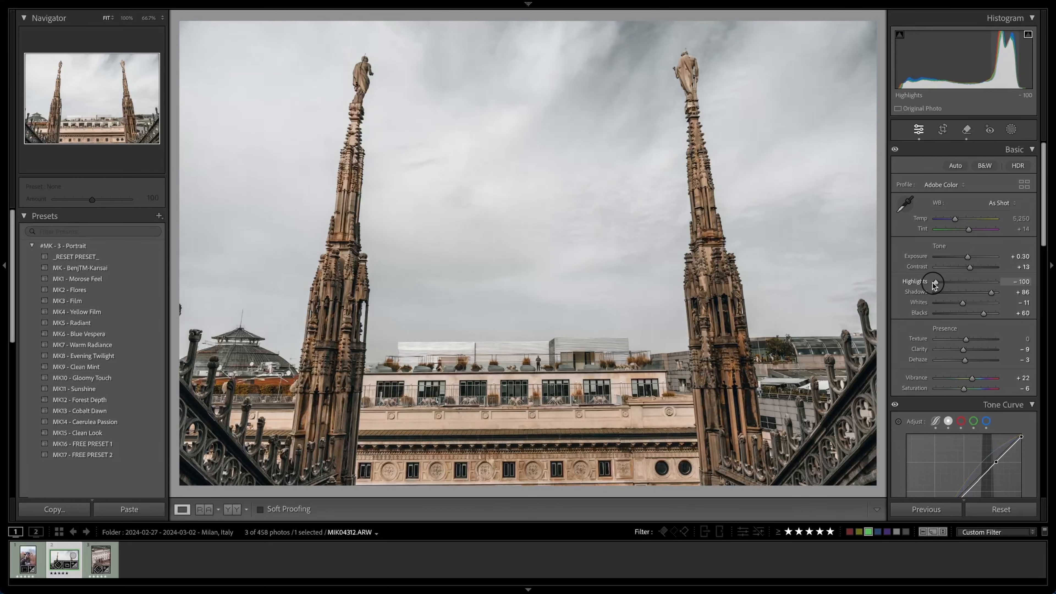
scroll(960, 332, down, 1)
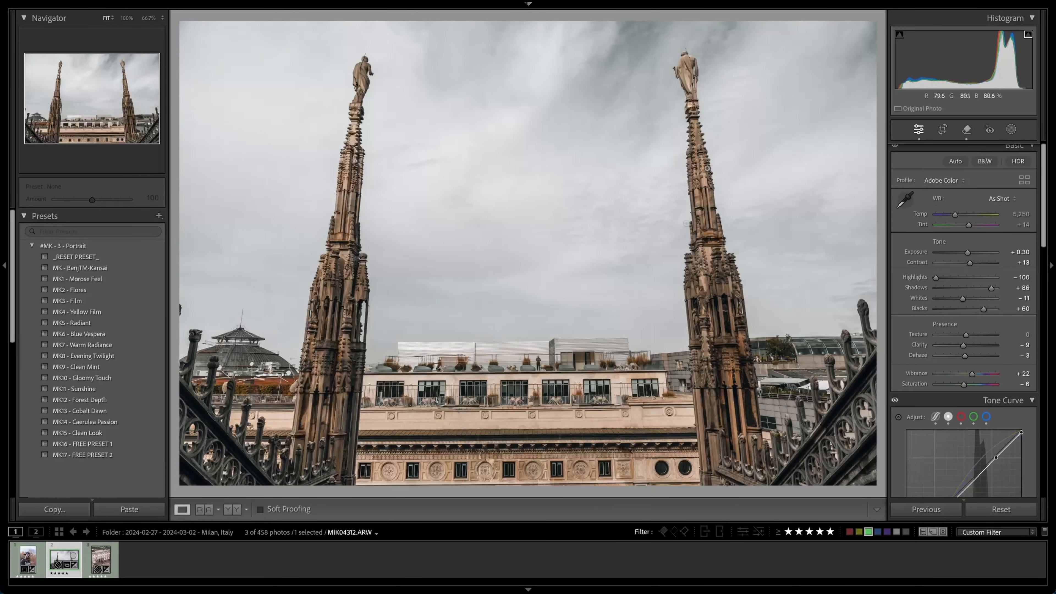
drag(968, 337, 965, 338)
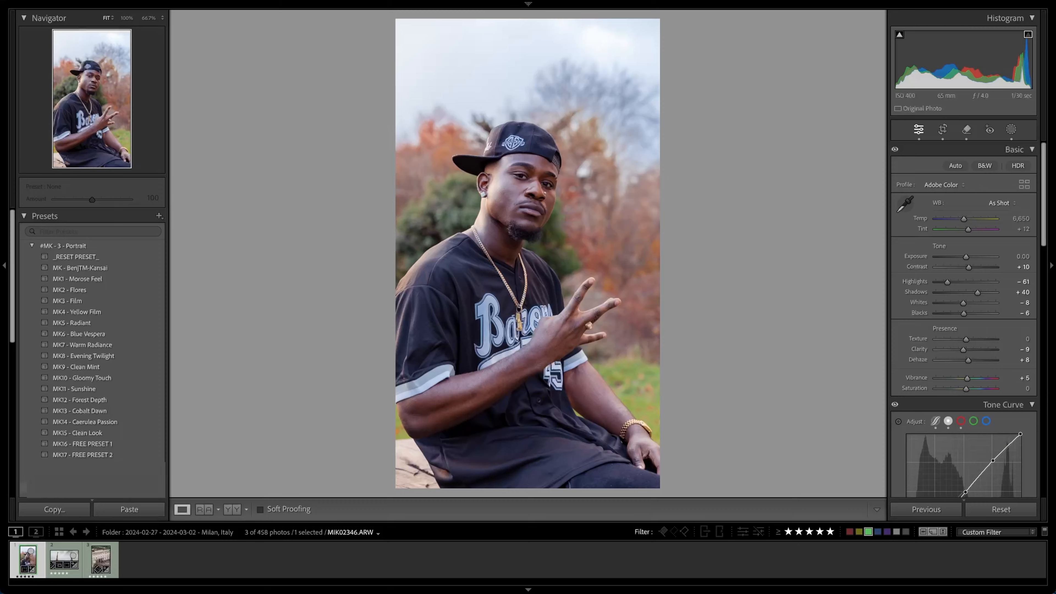
- Compare the finished portrait with its original and reset all its develop settings
key(backslash)
key(backslash)
right_click(28, 562)
mouse_move(99, 457)
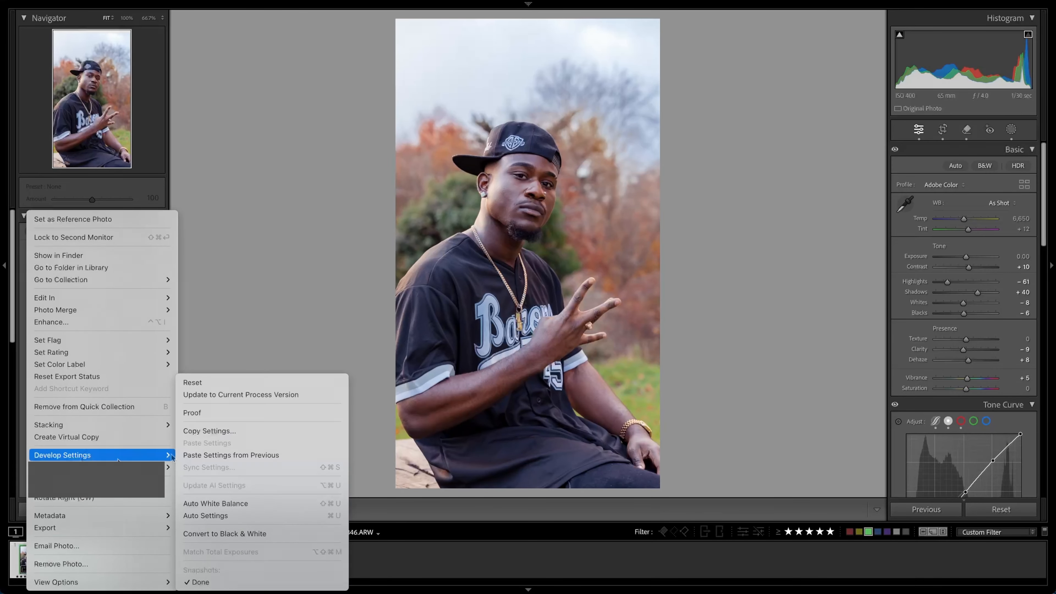
click(192, 383)
- Clone out a blemish on the portrait's cheek at size 10, moving the source to clean skin nearby
key(space)
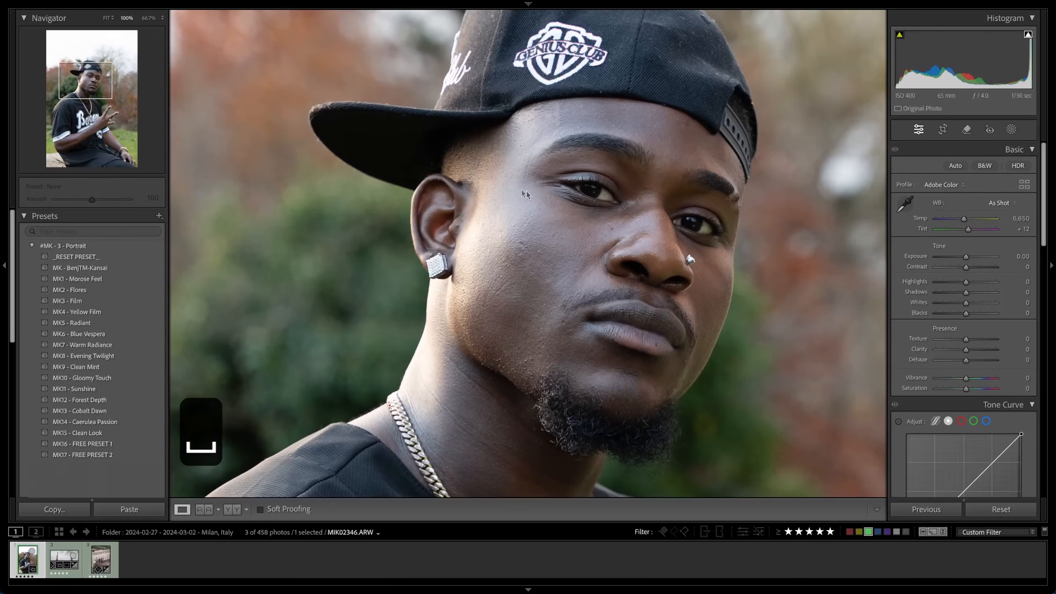
key(super+equal)
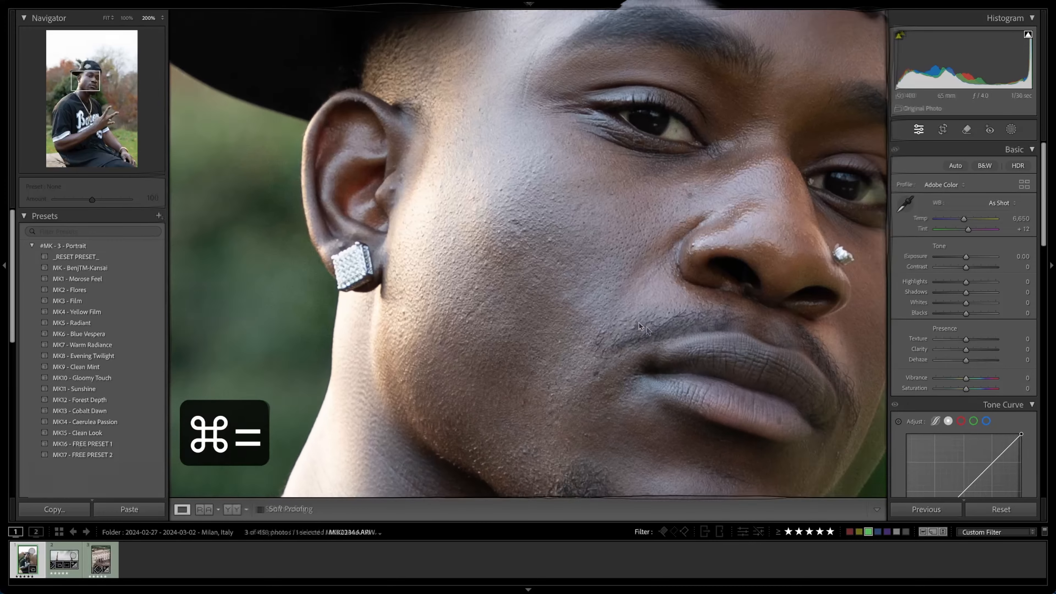
click(965, 130)
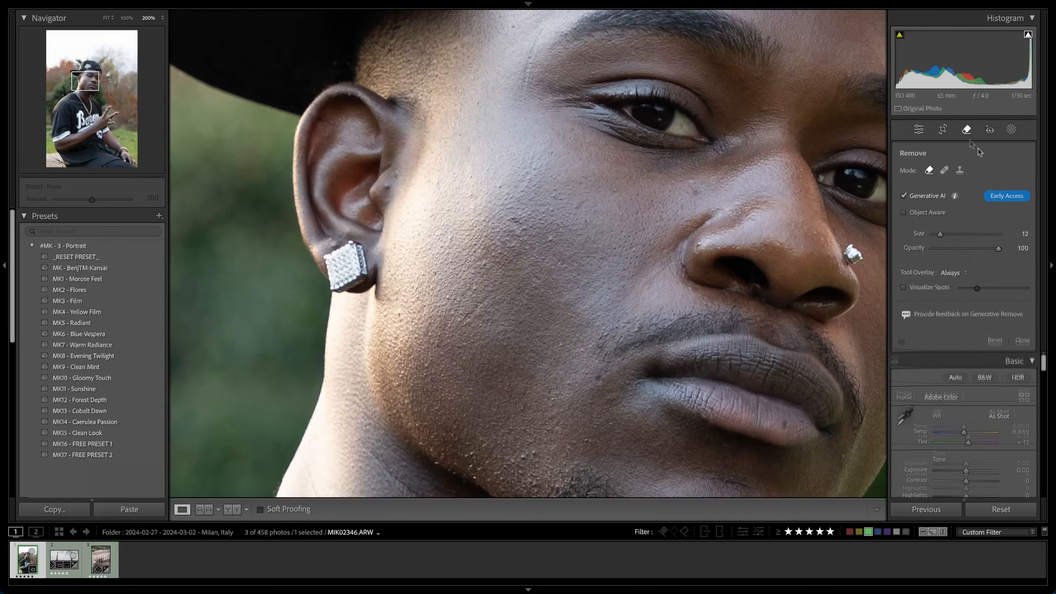
click(959, 172)
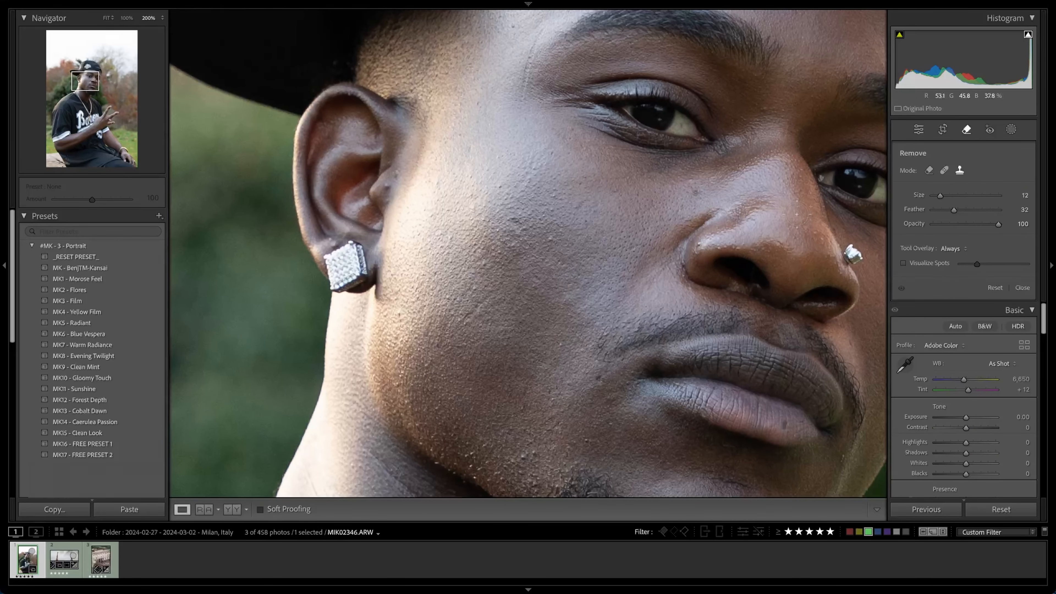
scroll(513, 222, down, 2)
click(513, 222)
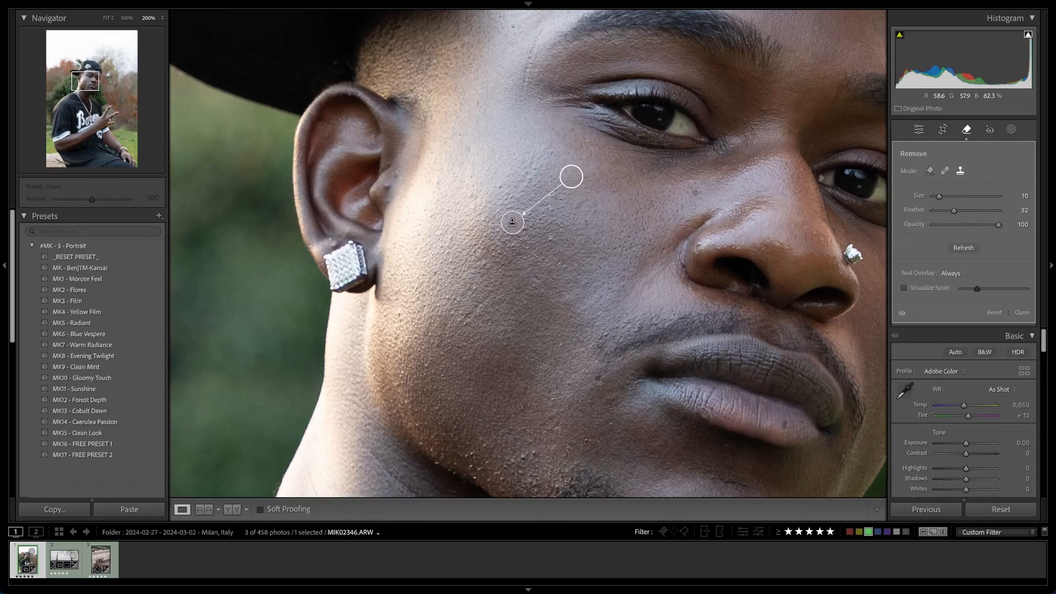
mouse_move(570, 174)
mouse_down()
mouse_move(532, 231)
mouse_move(537, 215)
mouse_up()
- Clone out the spot on the cheek beside the nose at size 12 and reposition its source
click(672, 201)
drag(675, 204, 685, 202)
key(super+equal)
mouse_move(833, 144)
mouse_down()
mouse_move(797, 134)
mouse_move(842, 158)
mouse_move(830, 110)
mouse_move(827, 146)
mouse_move(847, 153)
mouse_up()
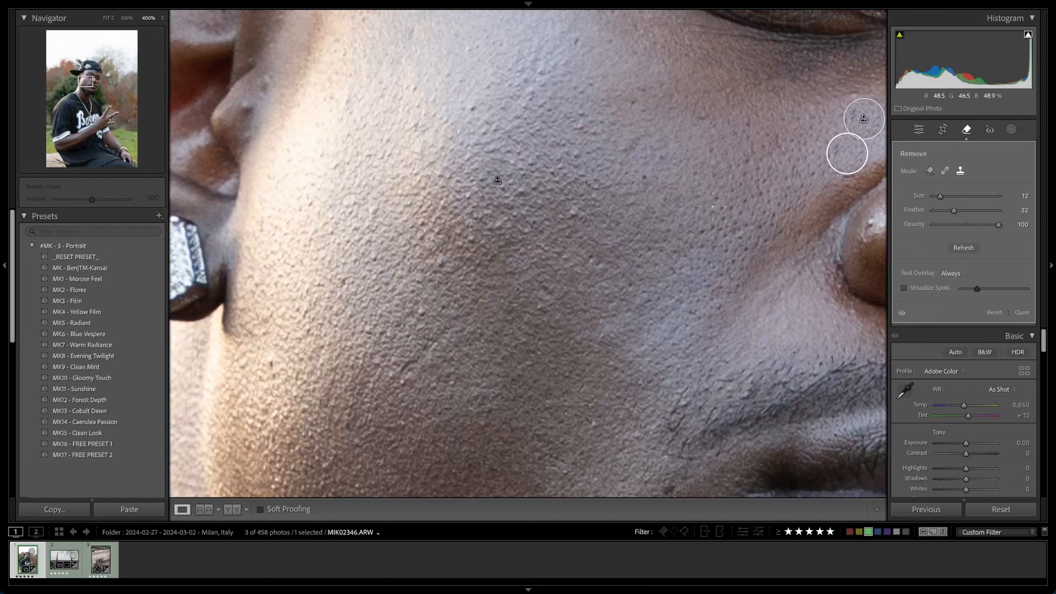
- Clone out the small blemishes scattered across the upper cheek
click(646, 177)
click(581, 128)
click(580, 112)
click(473, 110)
- Clone out the blemish on the skin beside the far end of the moustache
key(space)
mouse_move(725, 240)
mouse_down()
mouse_move(565, 201)
mouse_move(576, 210)
mouse_up()
key(space)
drag(690, 425, 423, 194)
click(580, 205)
- Try to clone out the dark spot on the lower lip at size 7, and delete that clone
scroll(448, 362, down, 1)
drag(448, 361, 451, 372)
drag(470, 387, 428, 367)
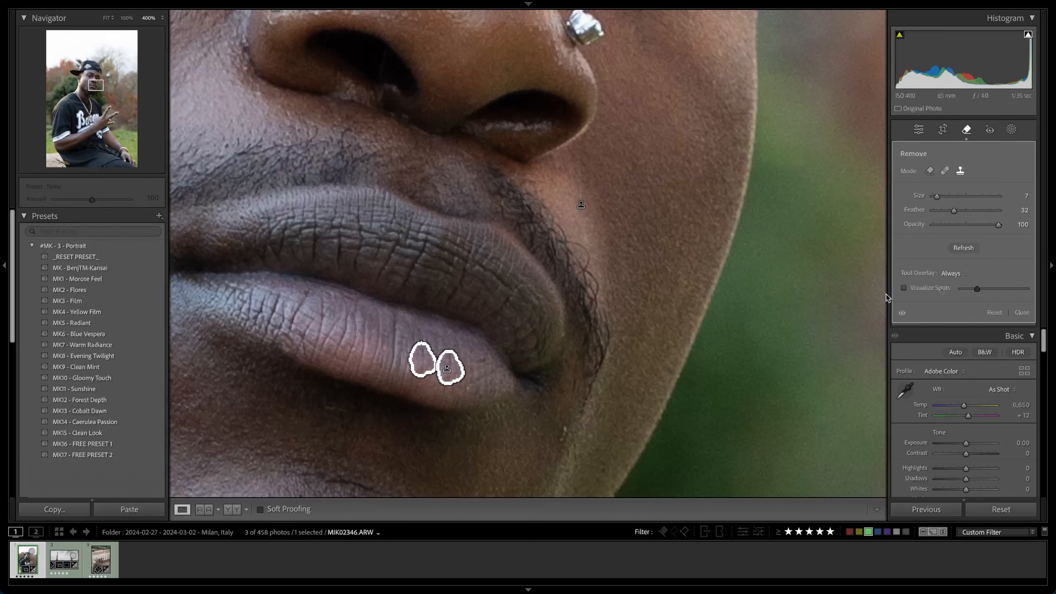
click(1021, 312)
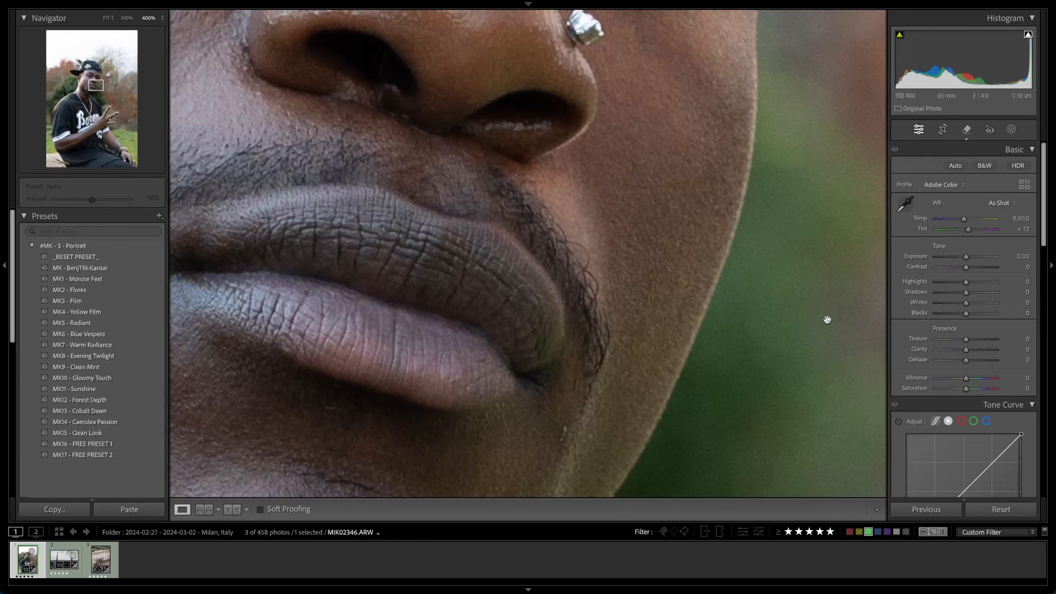
click(965, 130)
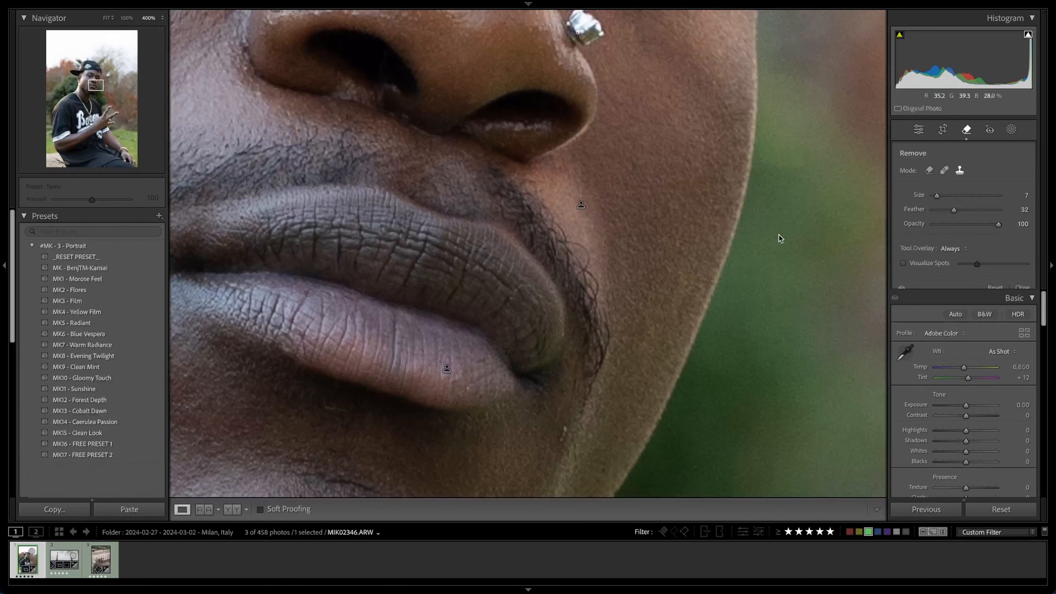
click(447, 369)
key(BackSpace)
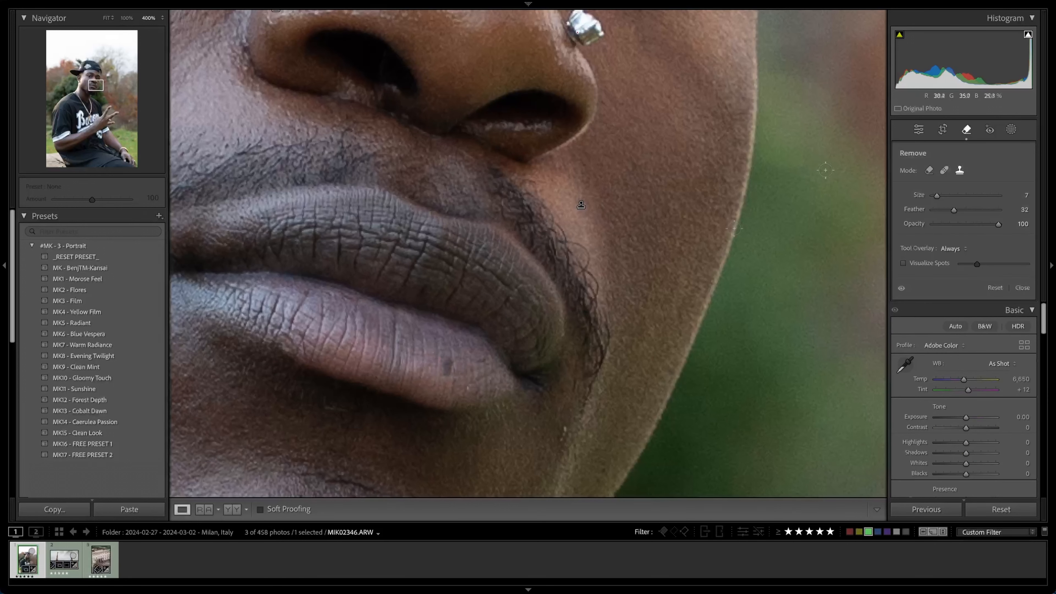
- Switch the Remove tool to Heal mode
click(944, 171)
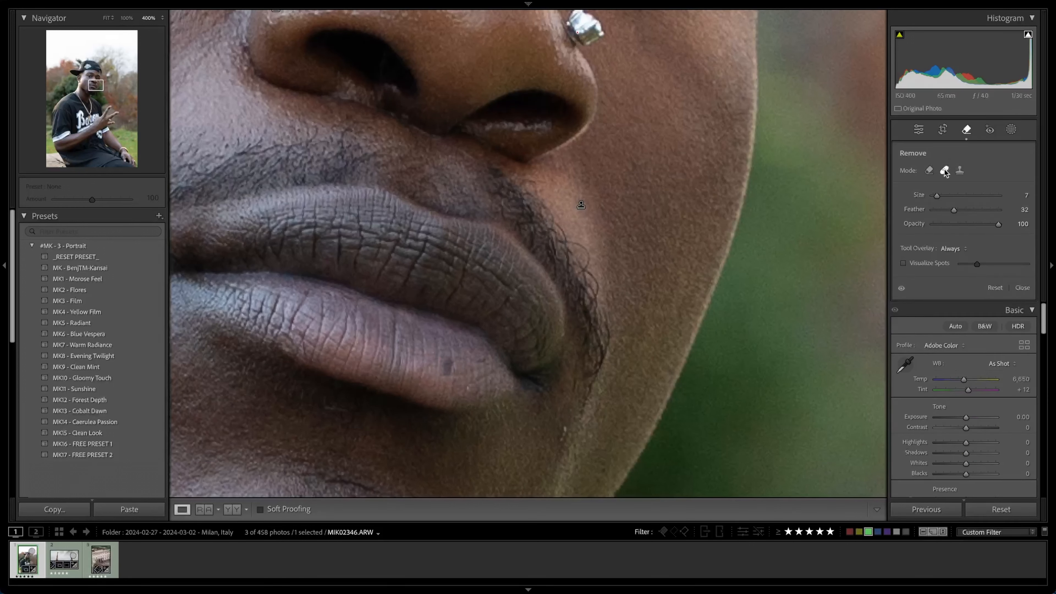
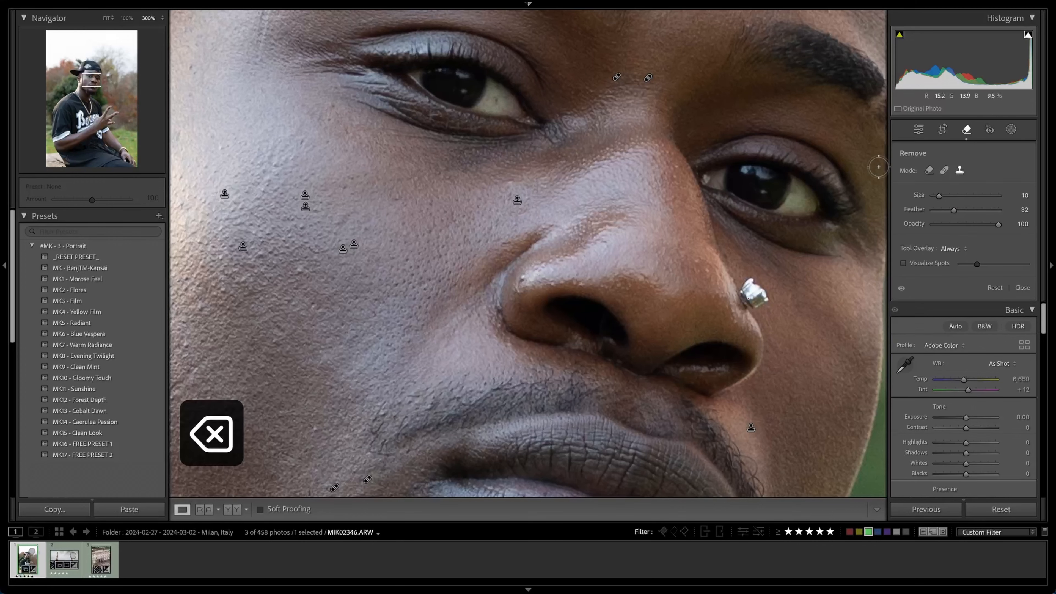
click(944, 170)
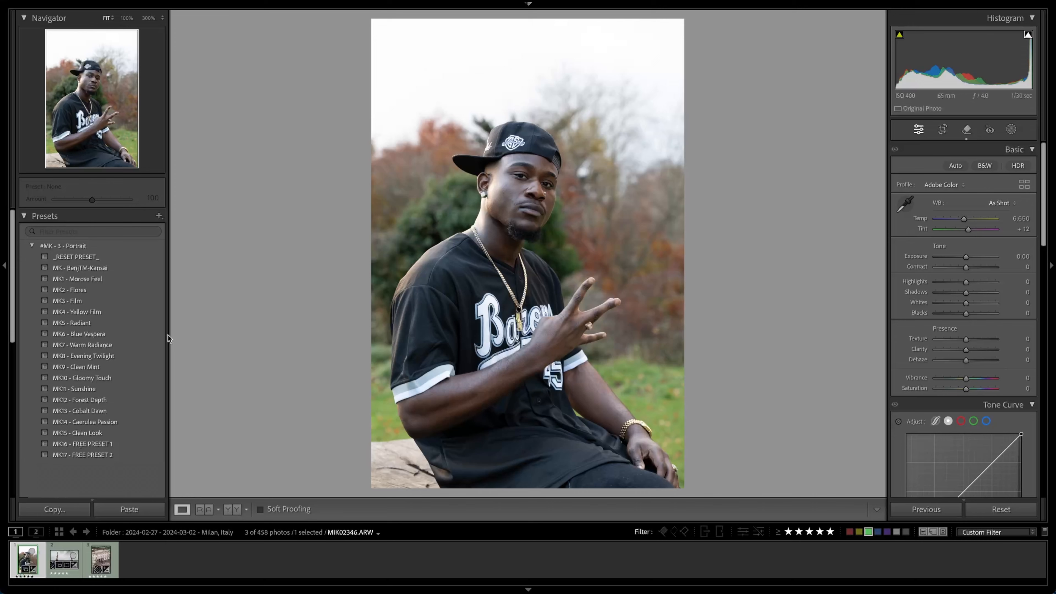
- Apply the MK5 - Radiant preset to the portrait and inspect the retouched skin up close
mouse_move(99, 323)
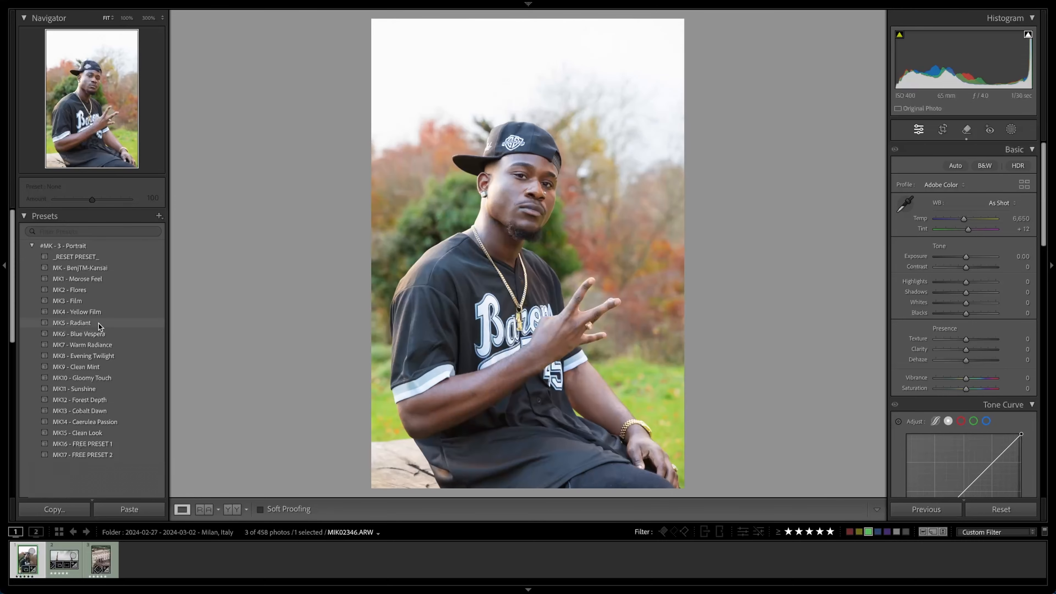
click(98, 324)
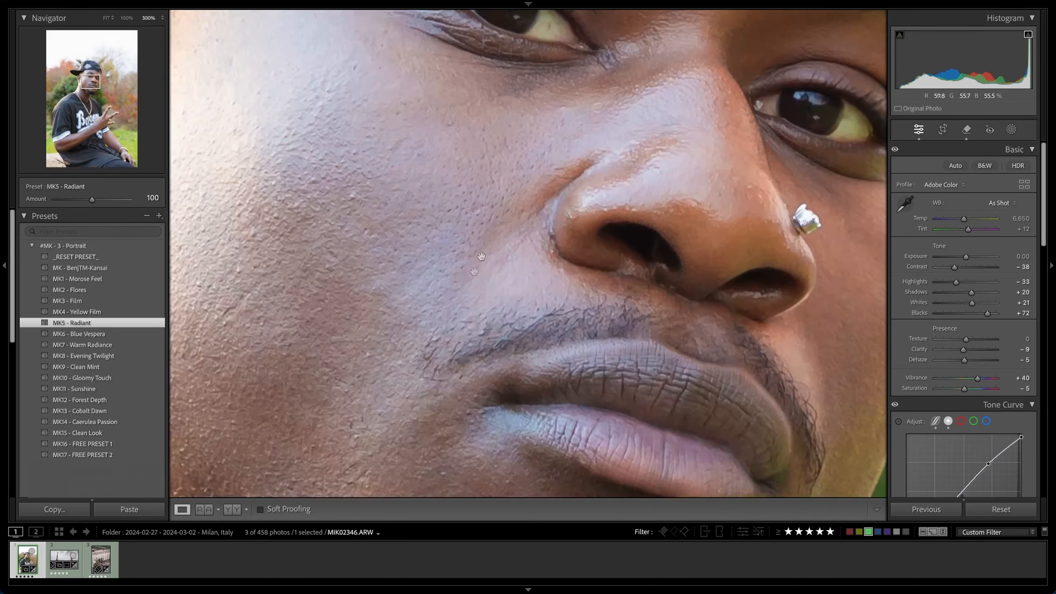
drag(395, 295, 551, 217)
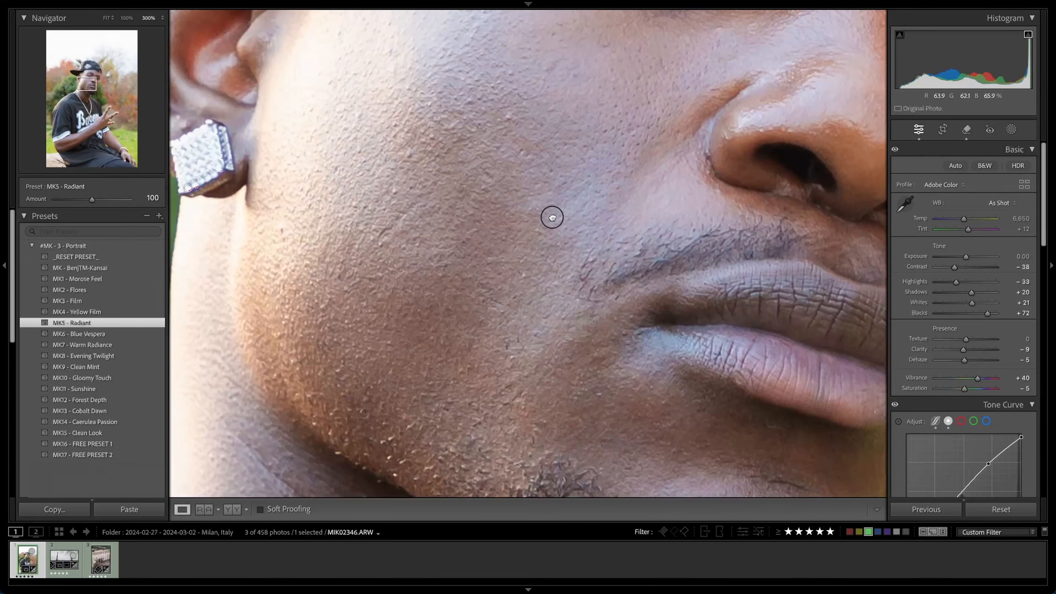
click(600, 207)
click(541, 184)
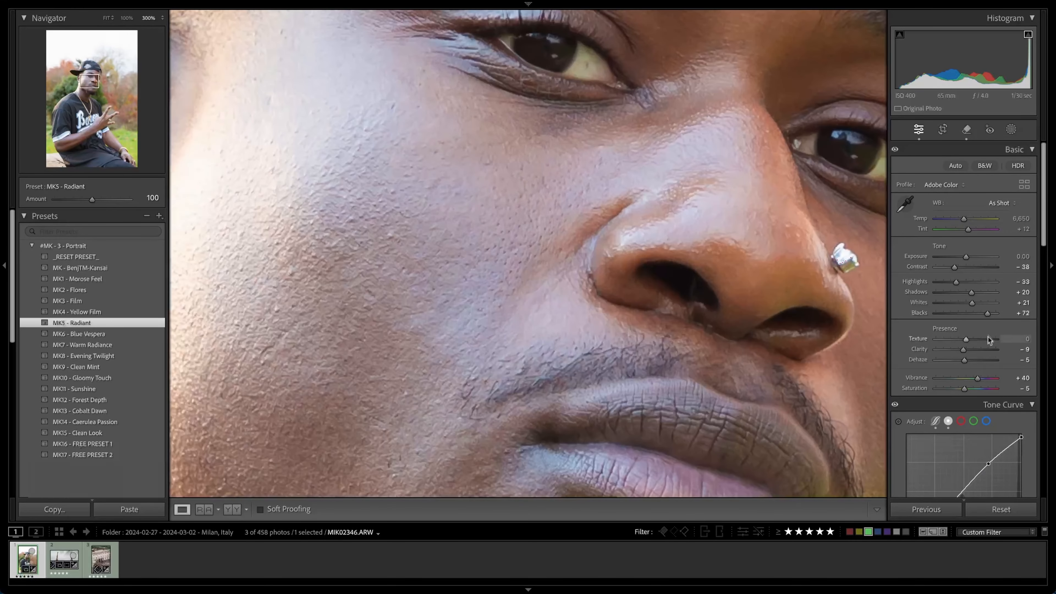
- Set the portrait's Clarity to -10, Exposure to -0.20 and Highlights to -81
drag(964, 351, 966, 351)
drag(966, 258, 942, 287)
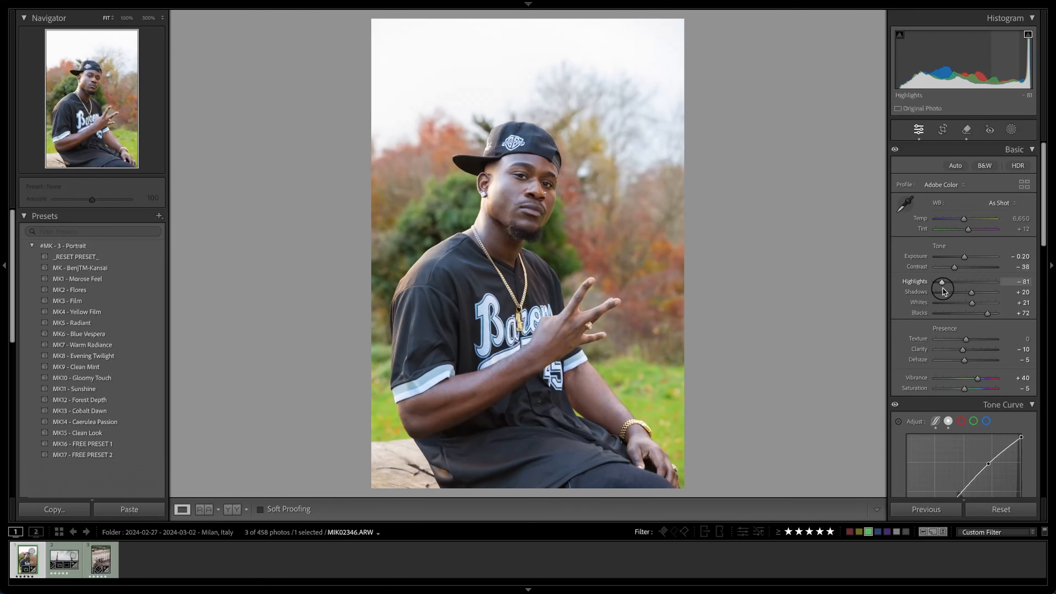
- Mask the sky and set its Exposure to -0.31, Contrast to -36, Highlights to -100, Shadows to -22 and Temp to -13
click(1010, 130)
click(962, 177)
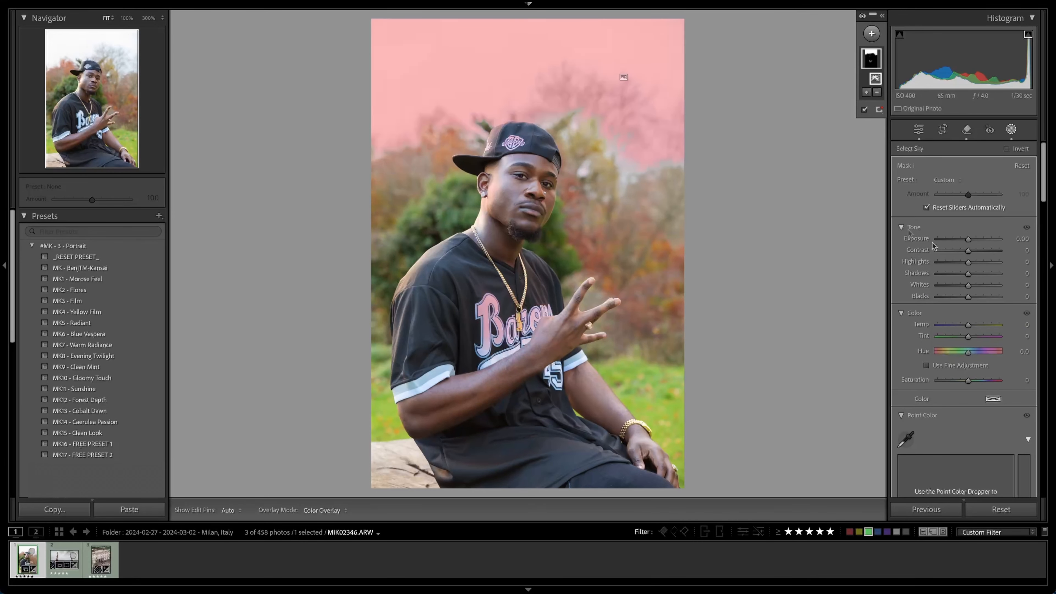
drag(971, 239, 935, 265)
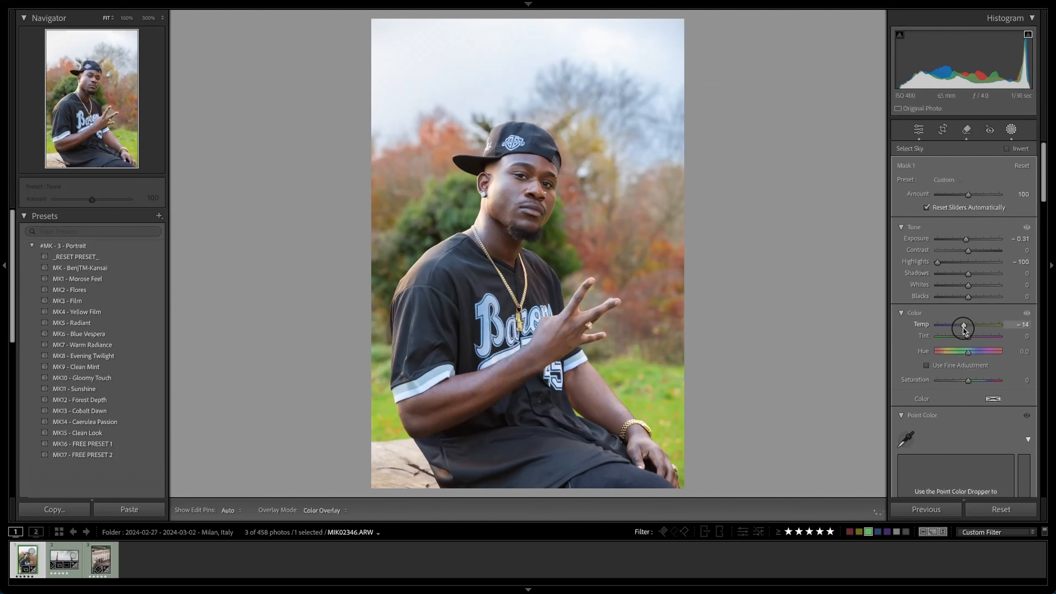
drag(969, 330, 965, 329)
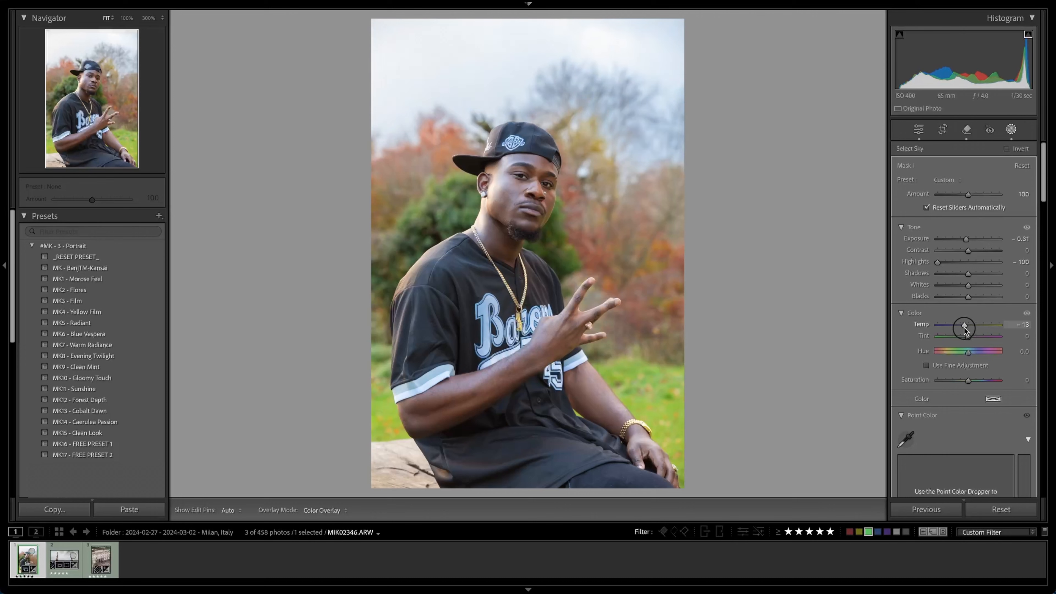
drag(980, 250, 960, 274)
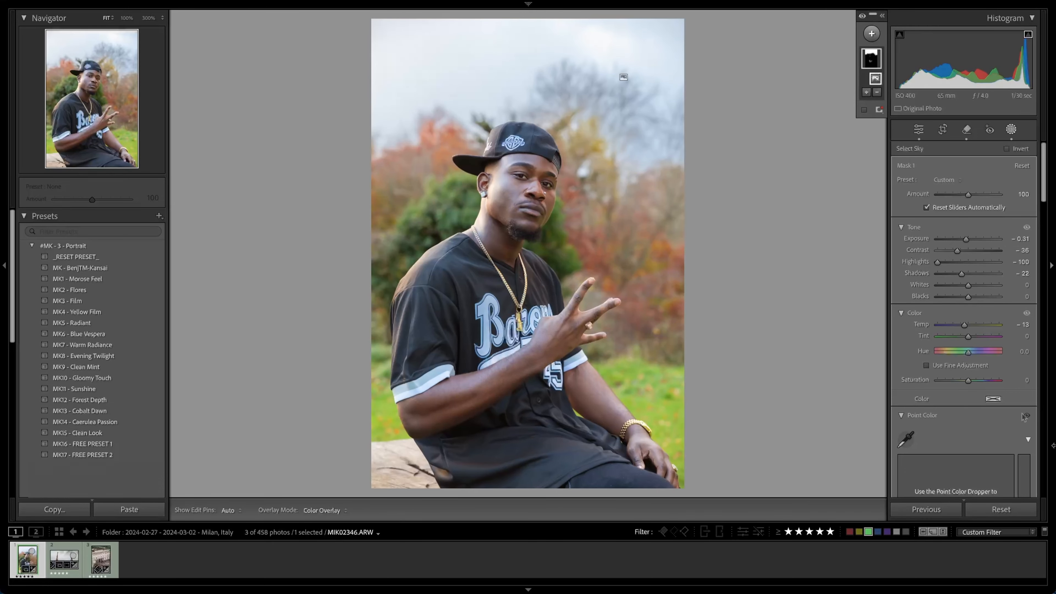
- Leave masking and compare the edited portrait with its original version
click(1011, 129)
key(backslash)
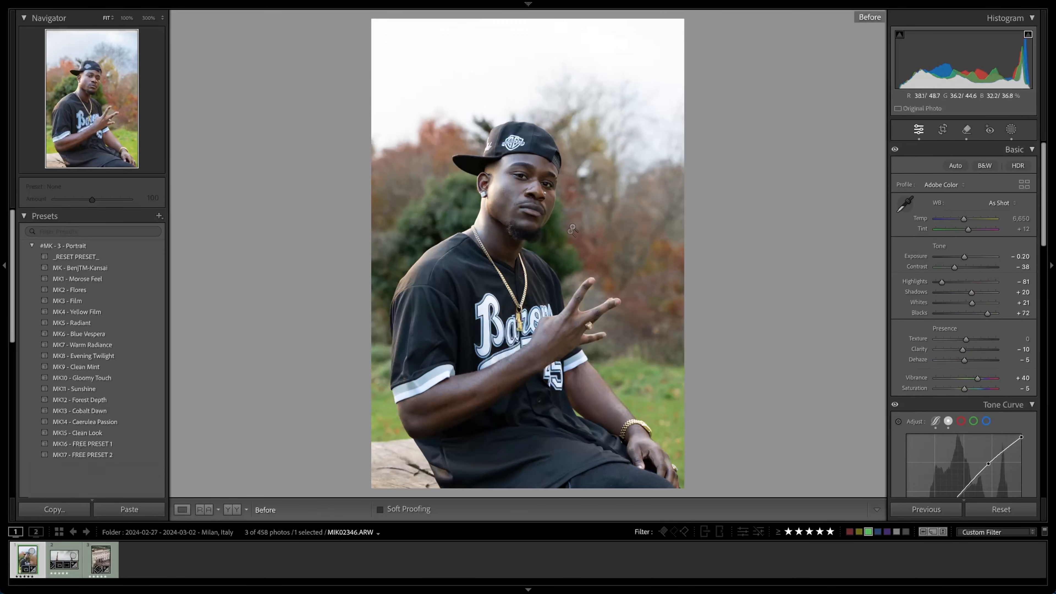
key(backslash)
- Set the portrait's post-crop vignetting amount to -11
scroll(957, 273, down, 3)
scroll(955, 272, down, 10)
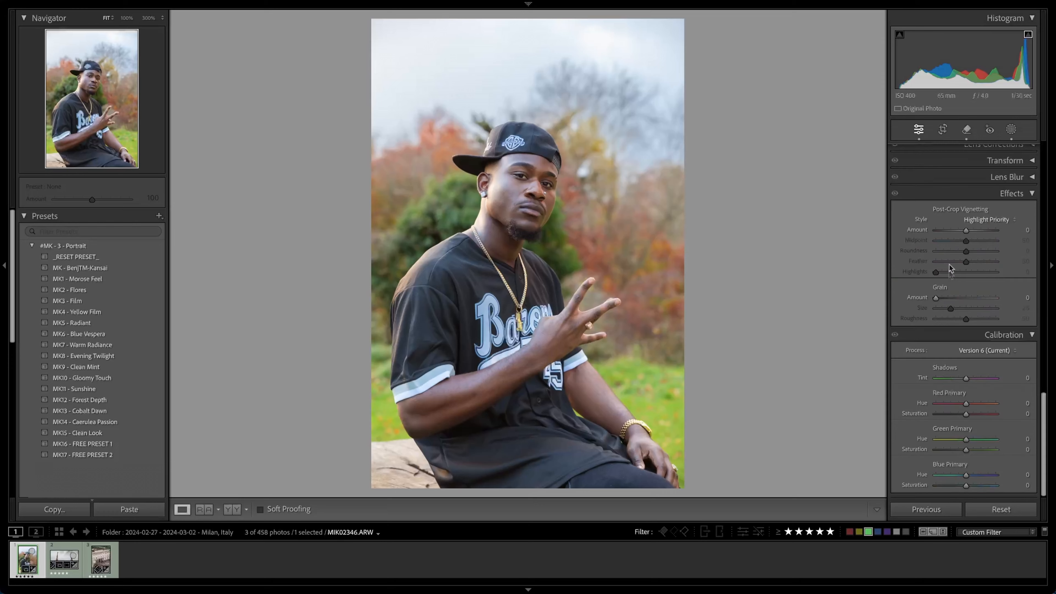
drag(966, 233, 962, 233)
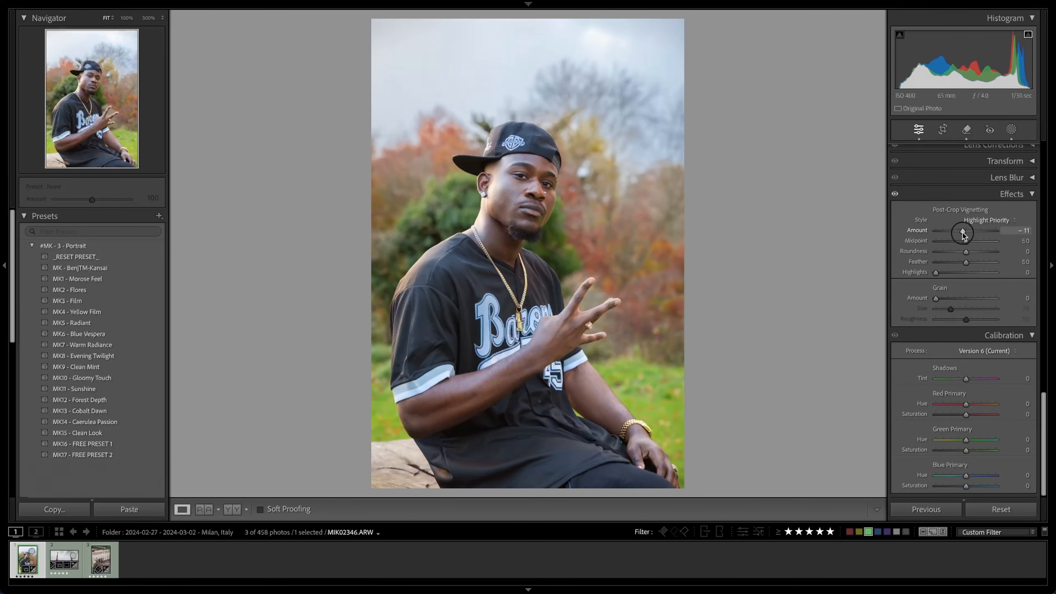
- Reopen the Remove tool in Clone mode on the portrait and examine the retouched spots on the face up close
click(511, 201)
click(543, 208)
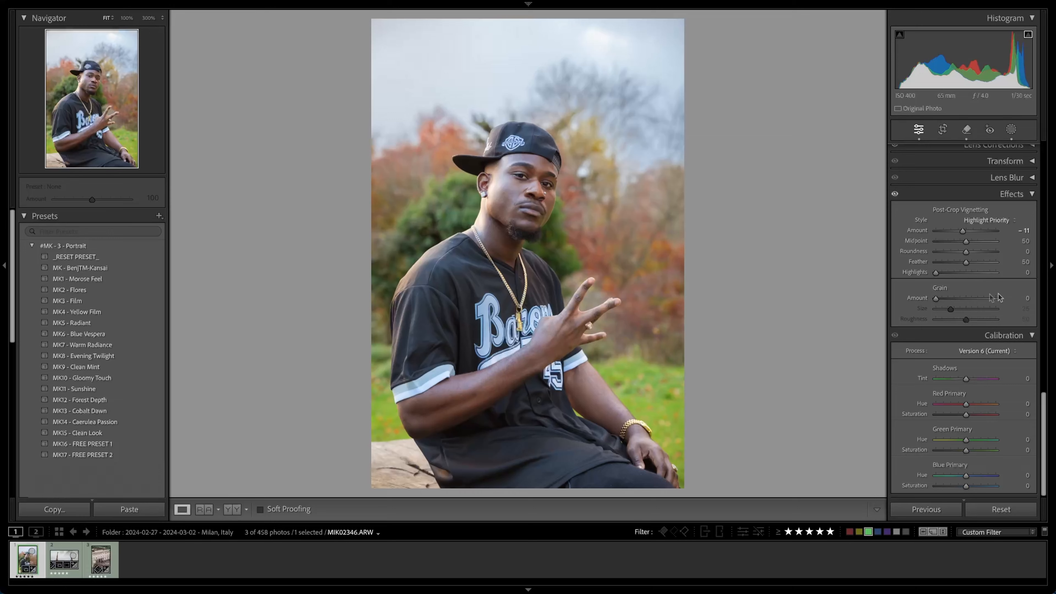
scroll(956, 278, up, 10)
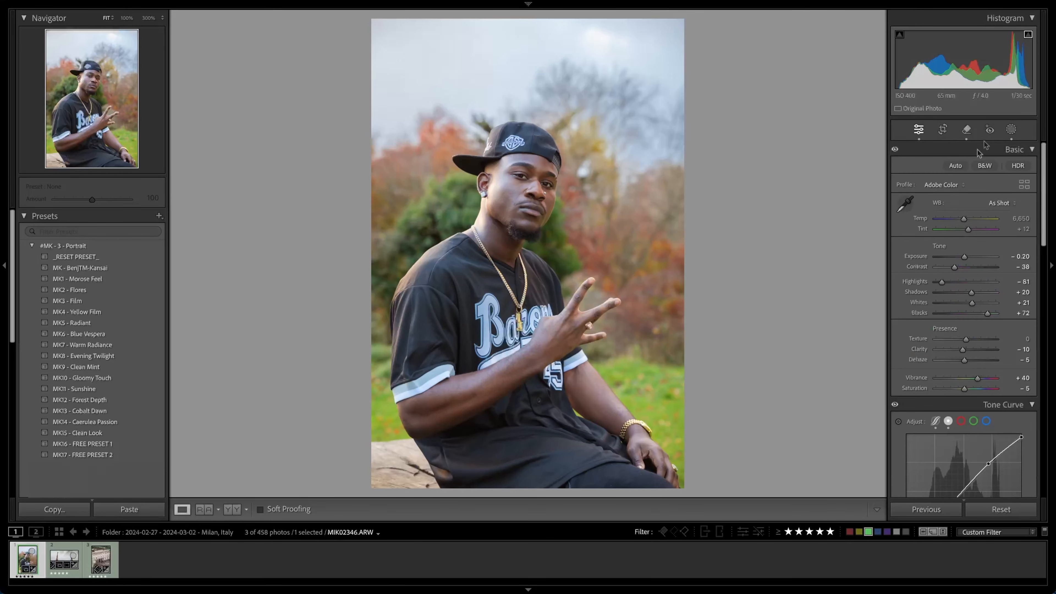
click(965, 131)
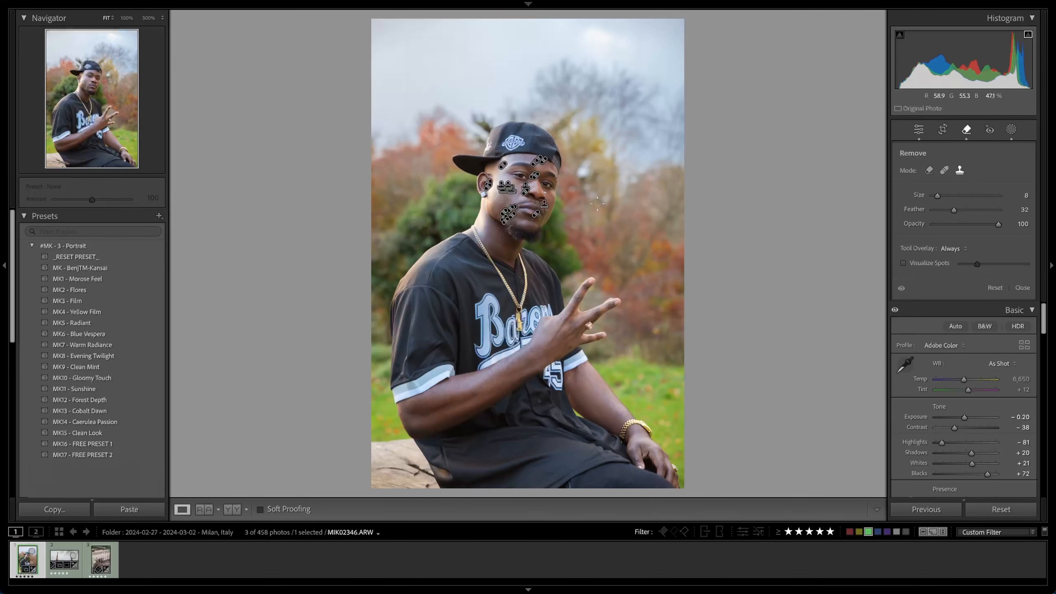
click(960, 170)
key(super+equal)
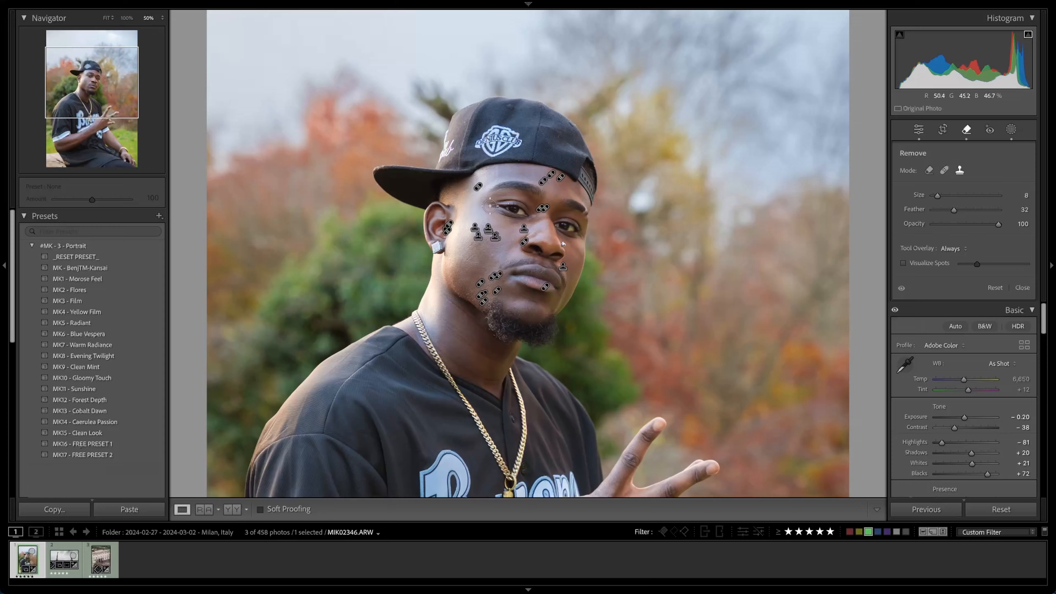
key(super+equal)
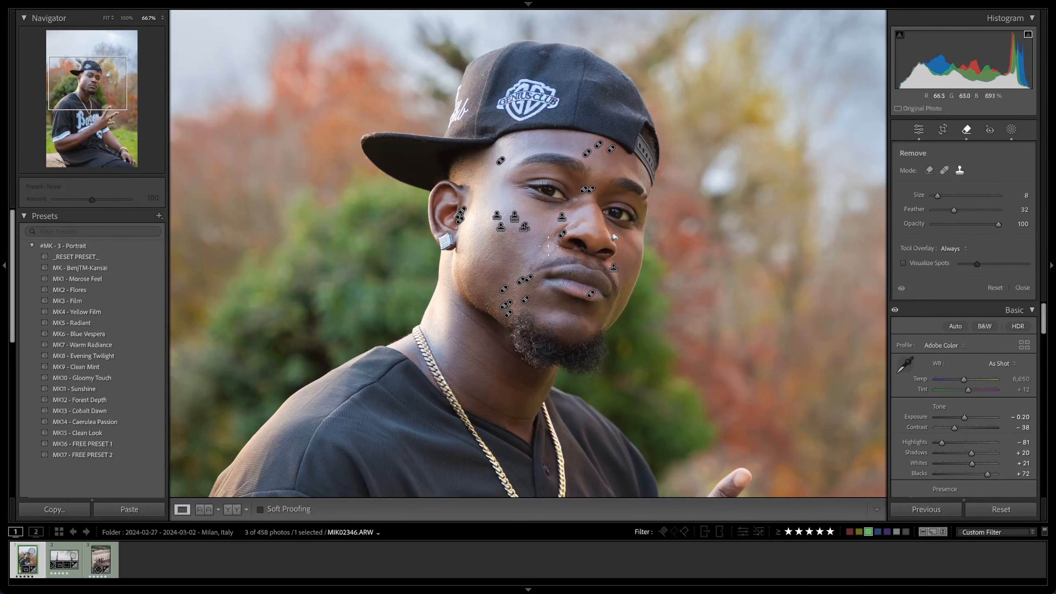
- Switch the Remove tool to Heal mode, open the palace photo MIK04339.ARW, and choose the Remove mode with Generative AI
click(944, 171)
click(68, 561)
click(101, 559)
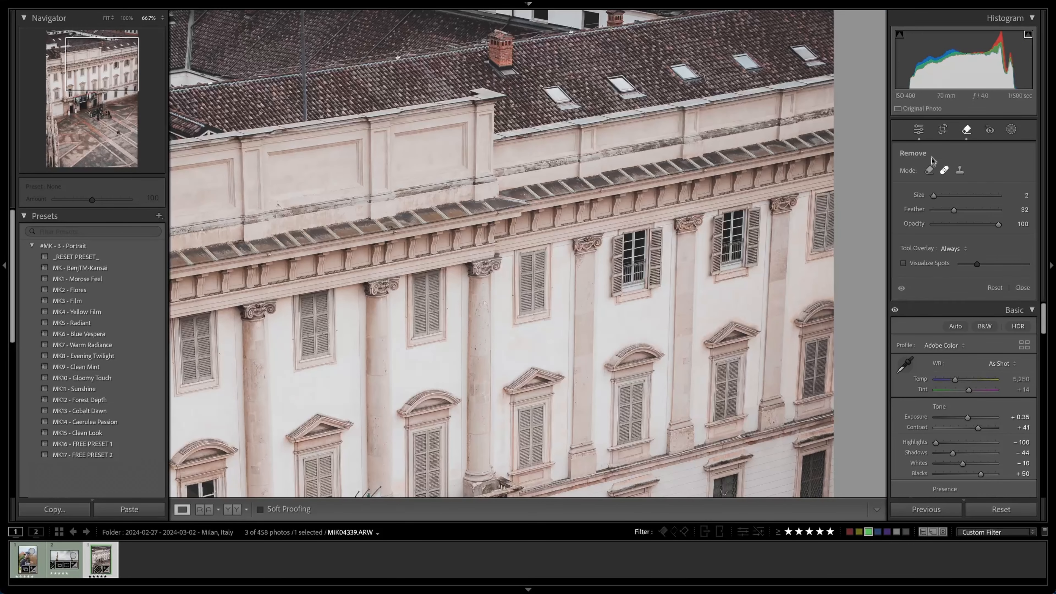
click(930, 170)
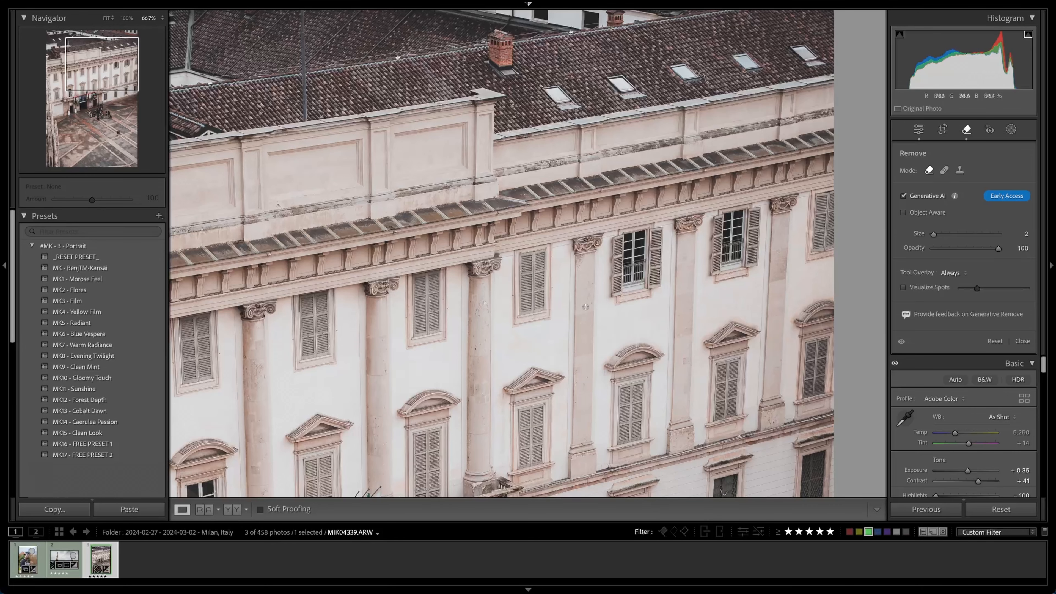
- Compare the removed lamp post area of the palace square with the original, and inspect the crowd near the palace entrance
drag(586, 311, 428, 209)
drag(523, 416, 567, 219)
drag(528, 451, 530, 199)
drag(518, 449, 519, 199)
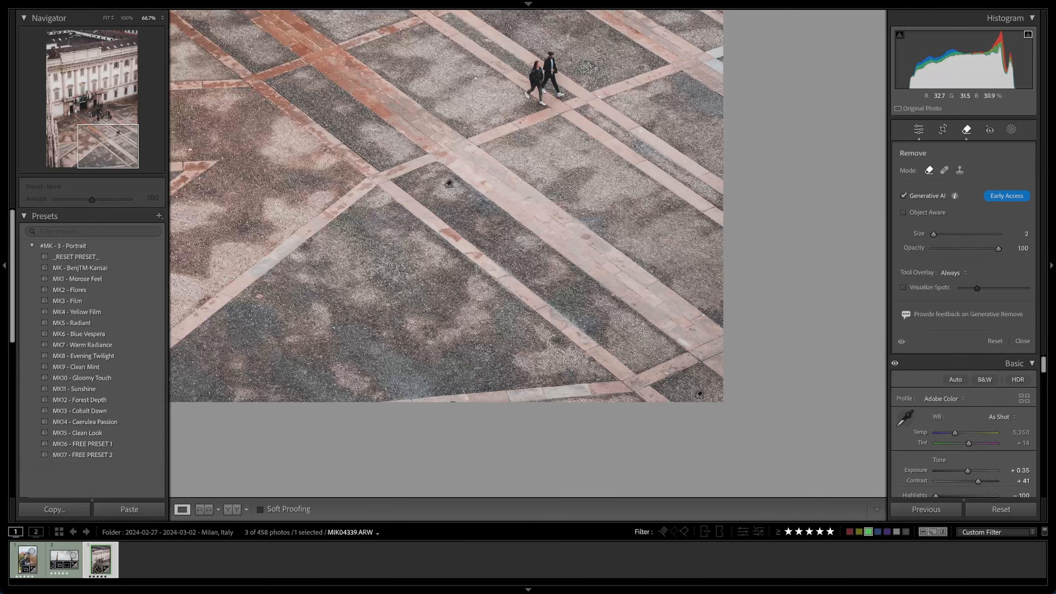
key(backslash)
key(backslash)
key(backslash)
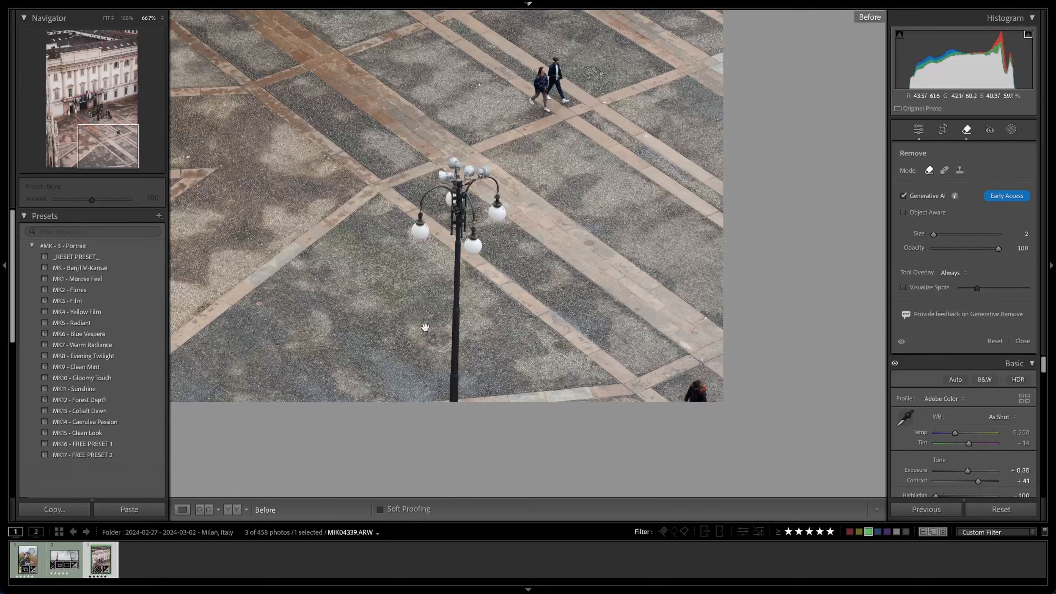
key(backslash)
drag(416, 91, 711, 486)
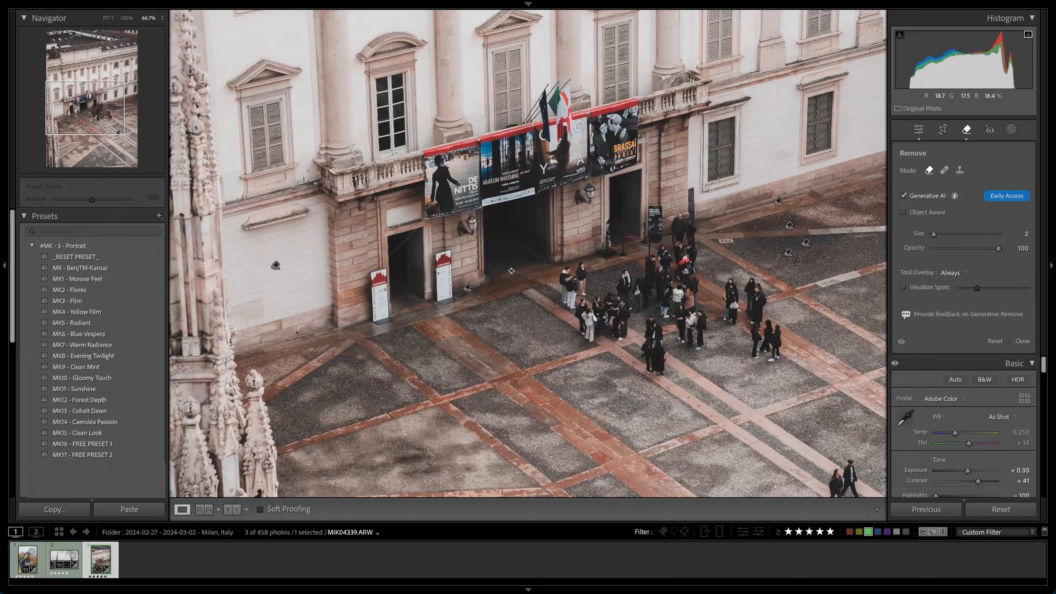
key(space)
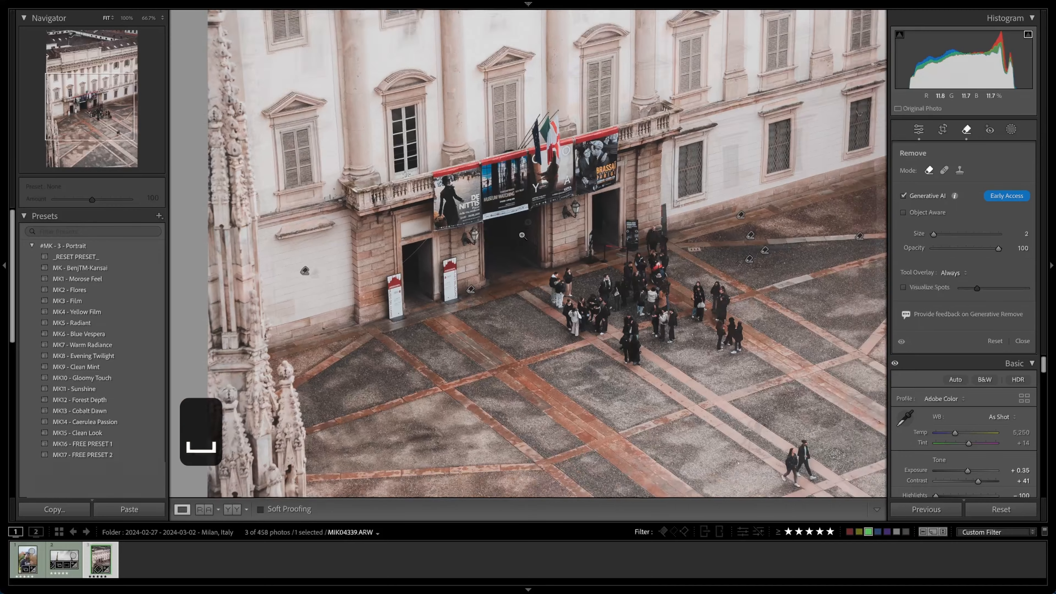